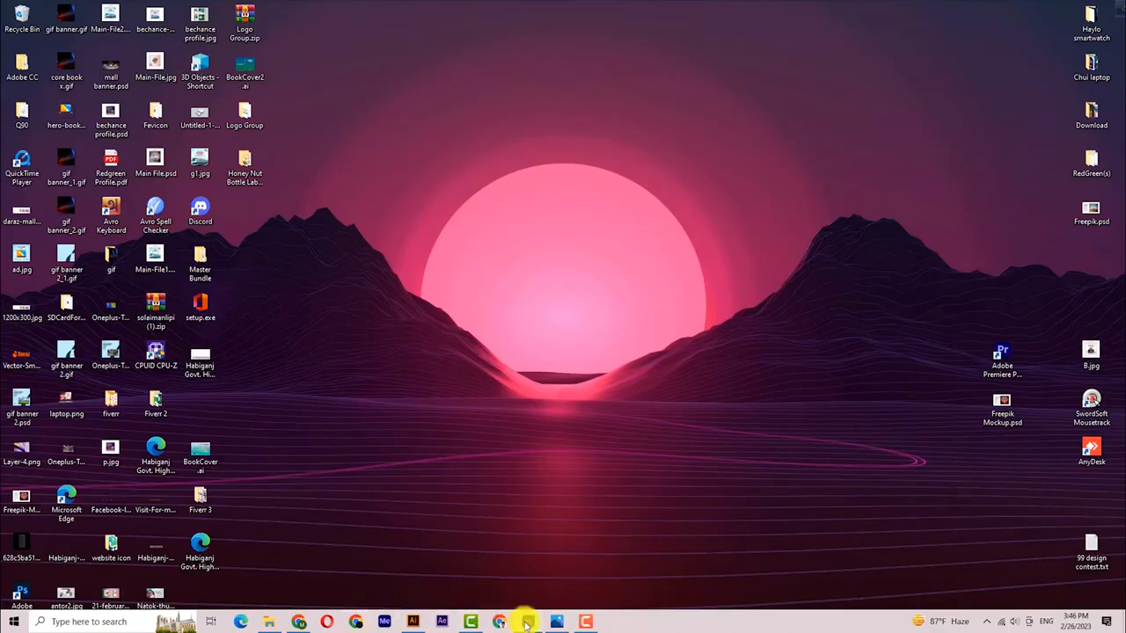
- Launch Photoshop and create a blank 1280 x 720 px, 72 ppi document, then return to the browser
left_click(527, 623)
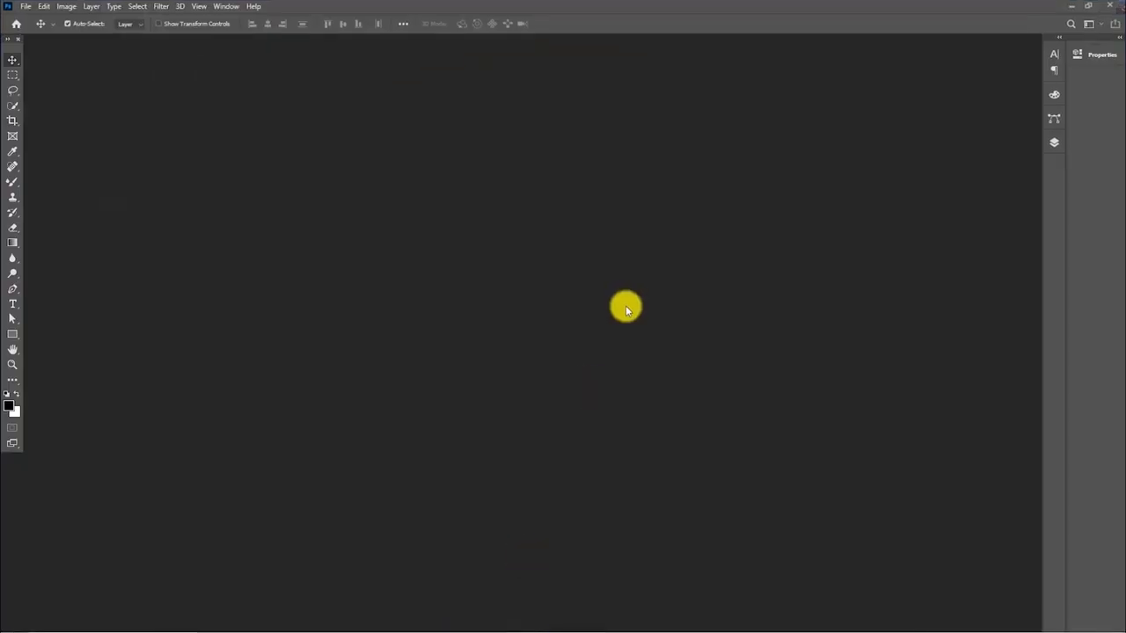
key("ctrl+n")
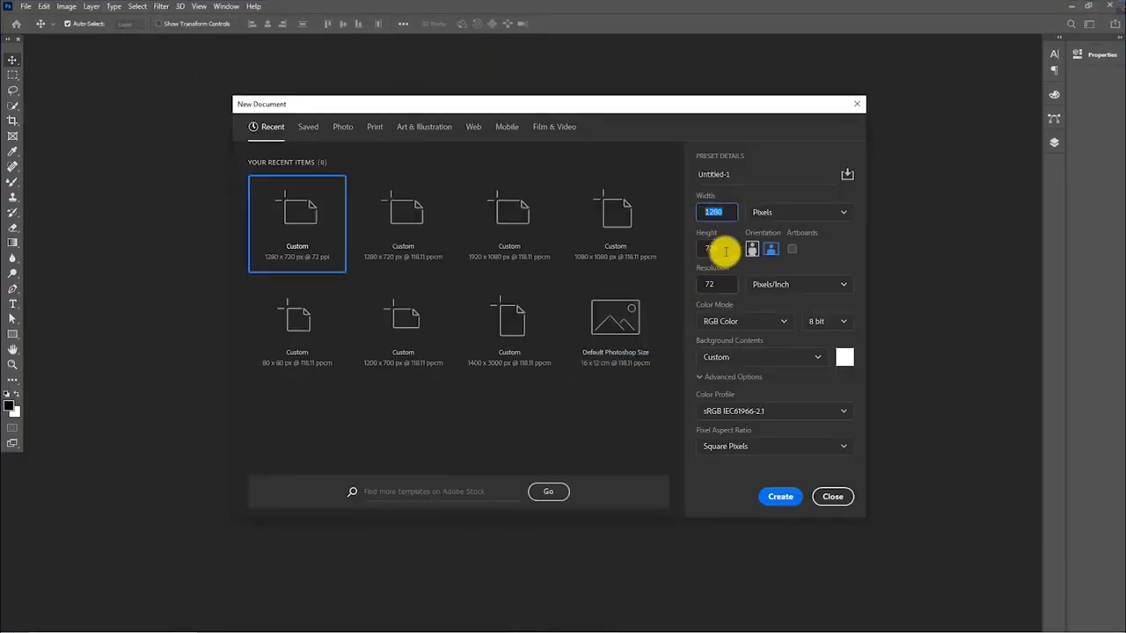
left_click(780, 498)
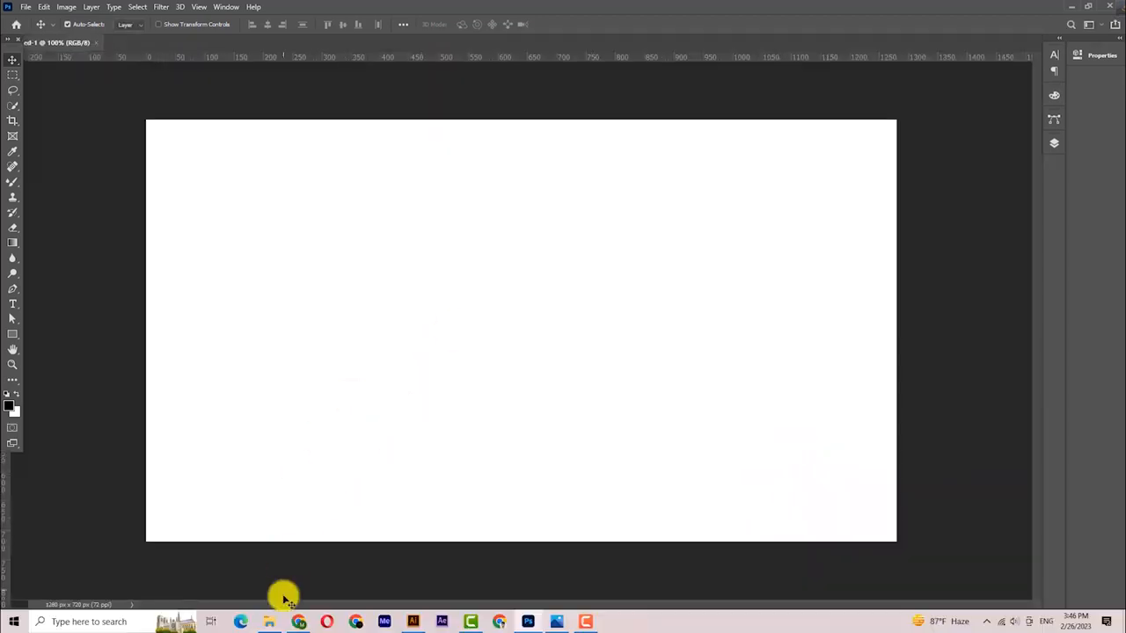
left_click(297, 622)
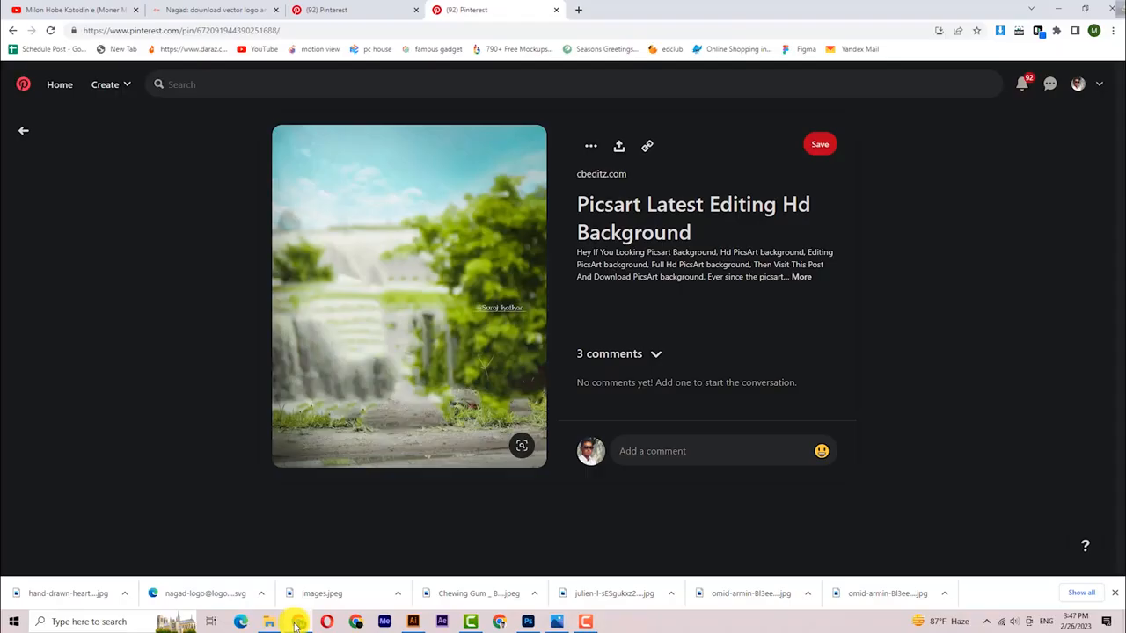
- Compare the Chewing Gum and Picsart Pinterest pins, then drag Natural Image.jpg from Downloads into Photoshop
left_click(334, 10)
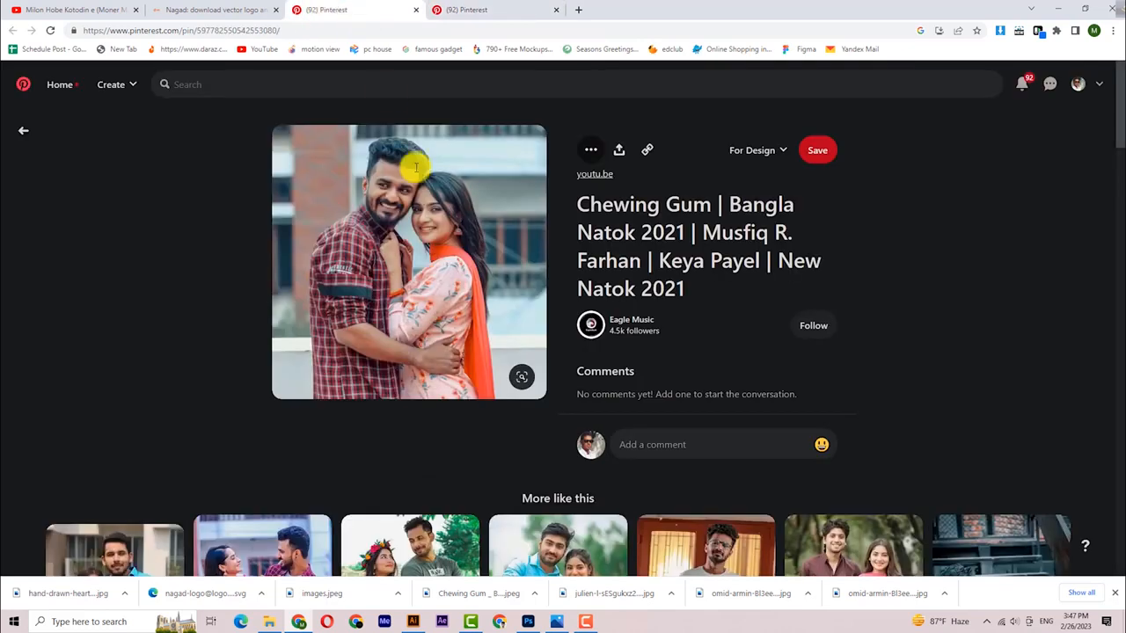
left_click(485, 11)
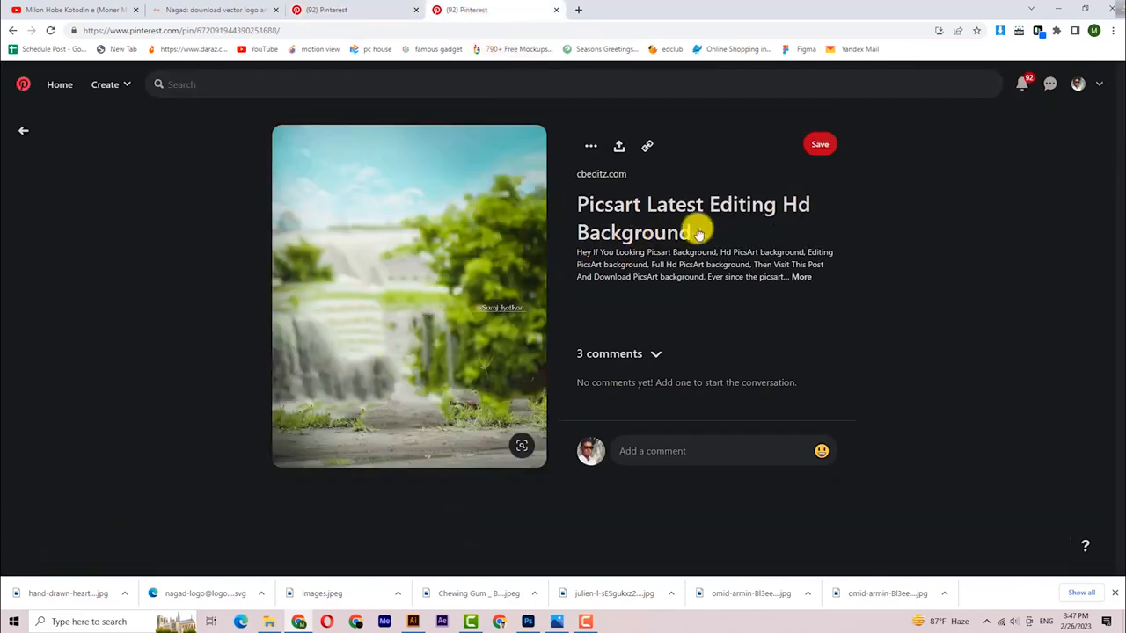
left_click(377, 11)
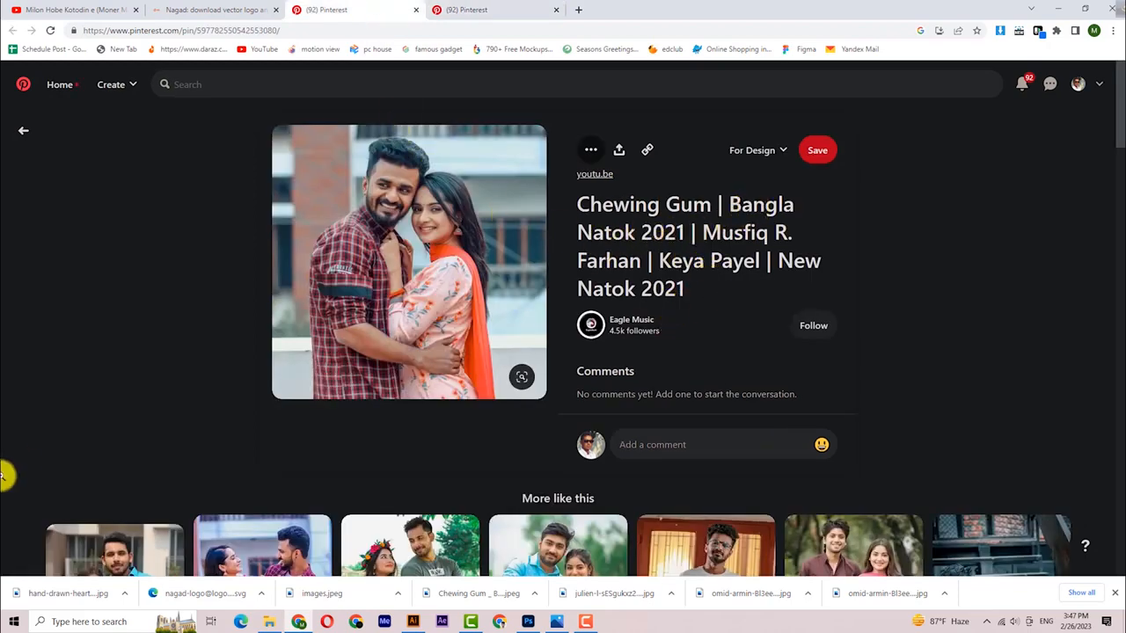
left_click(267, 621)
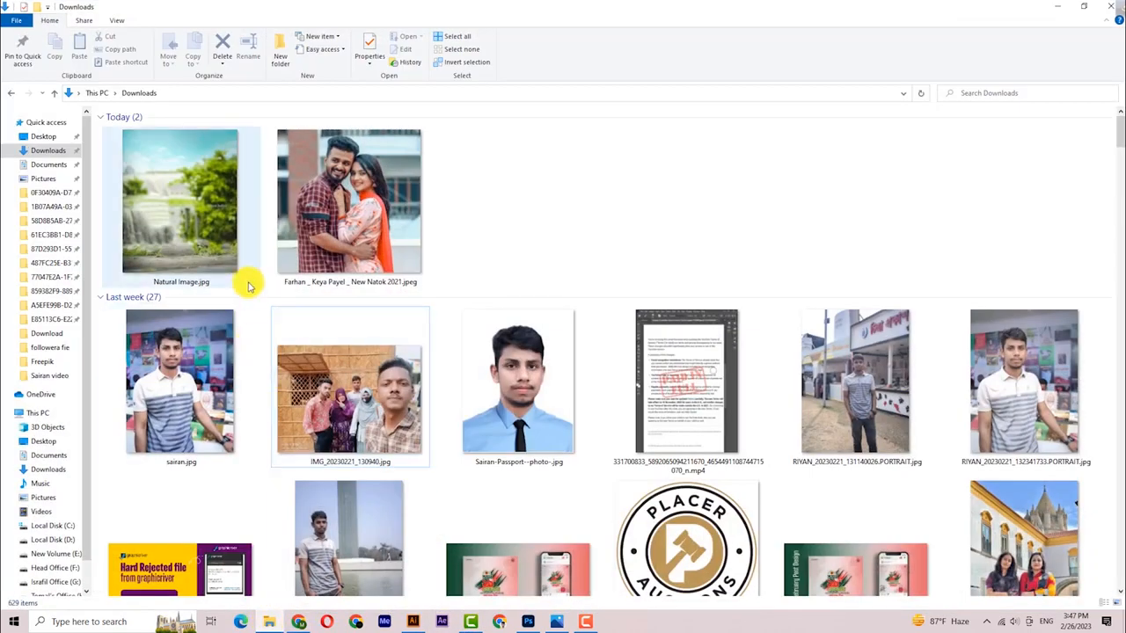
left_click_drag(178, 187, 516, 428)
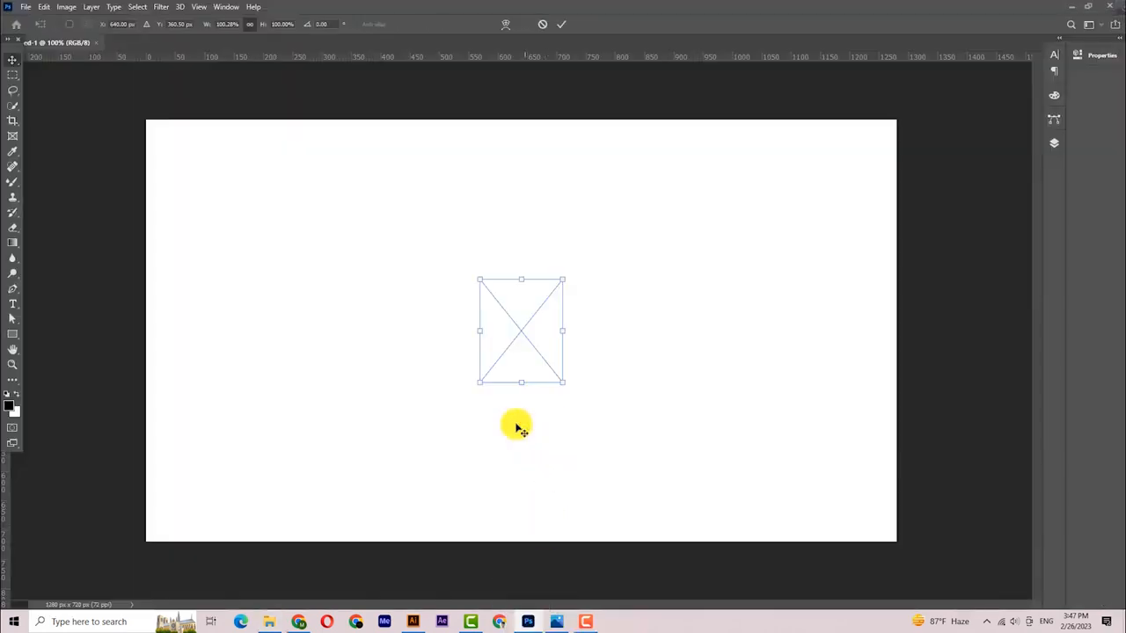
- Enlarge the placed Natural Image, flip it horizontally and shift it toward the left
left_click_drag(566, 329, 876, 342)
left_click(12, 59)
left_click_drag(625, 302, 471, 291)
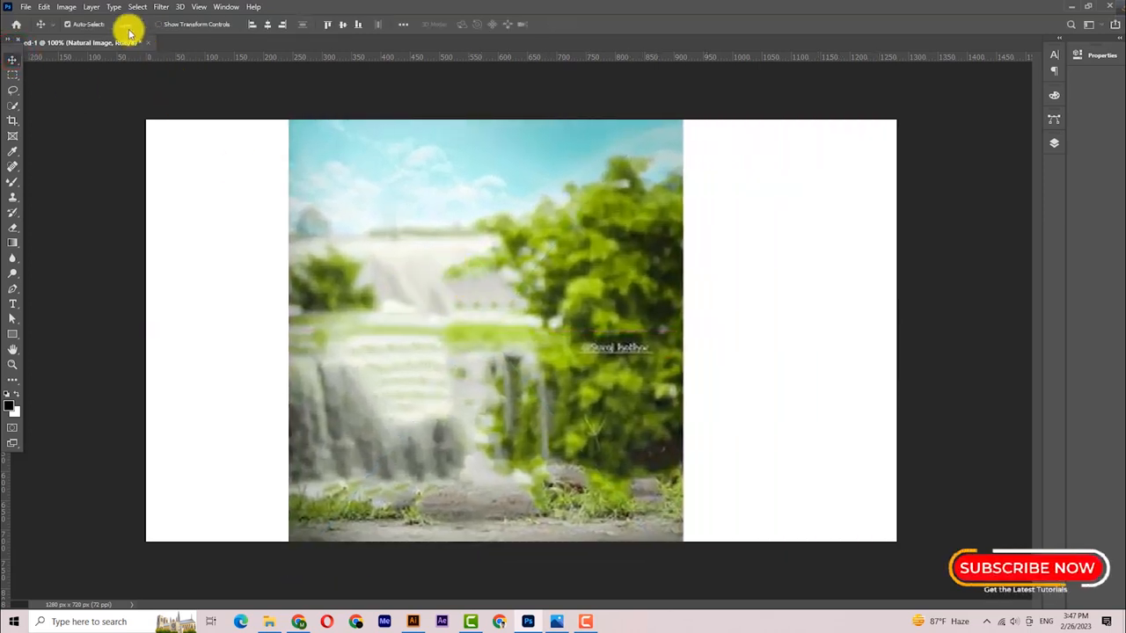
left_click(42, 7)
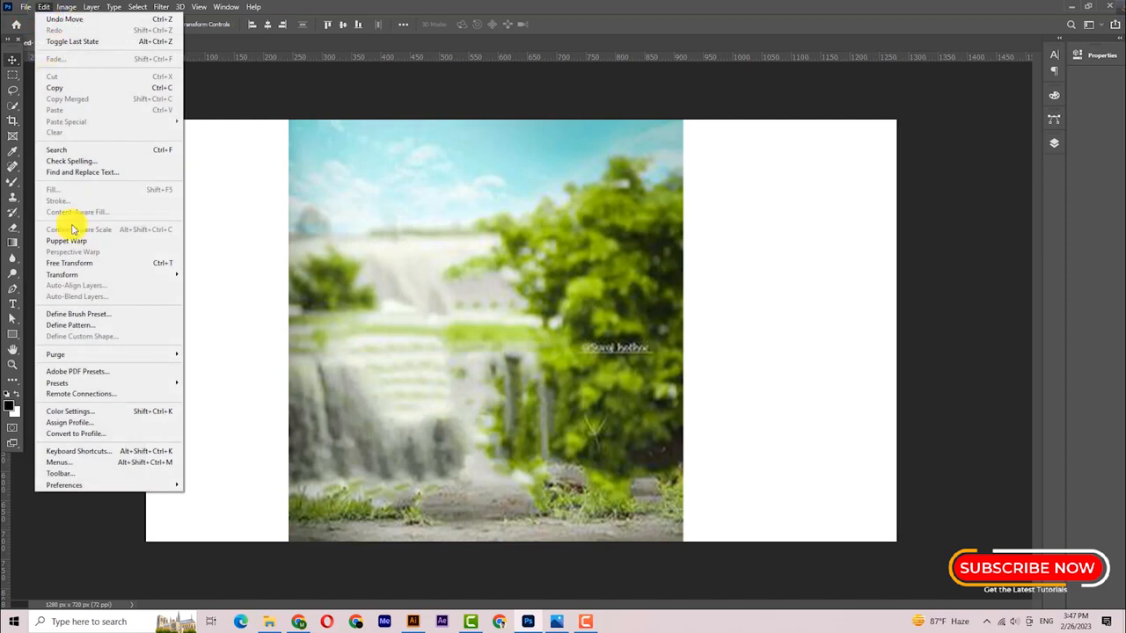
mouse_move(82, 278)
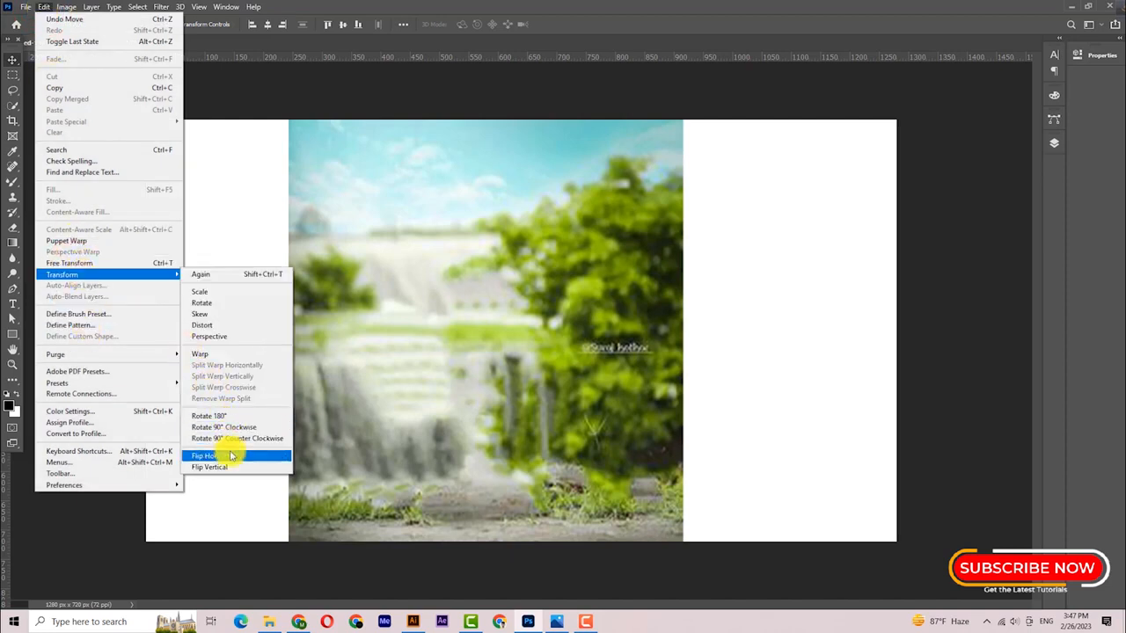
left_click(286, 455)
left_click_drag(447, 322, 352, 318)
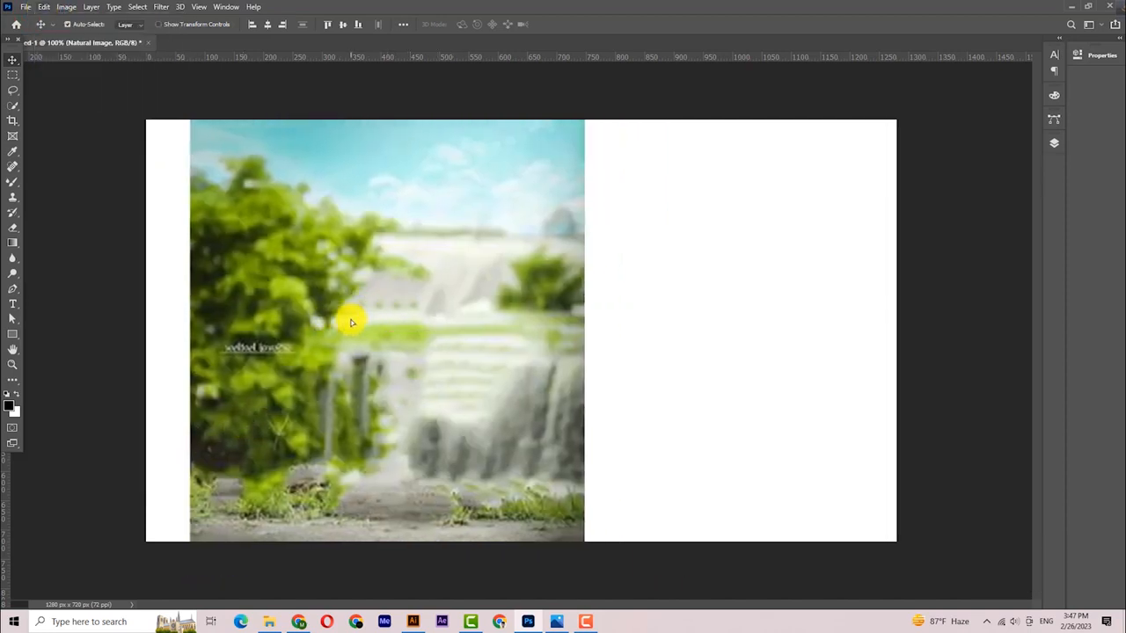
- Rasterize the Natural Image layer
left_click(1054, 146)
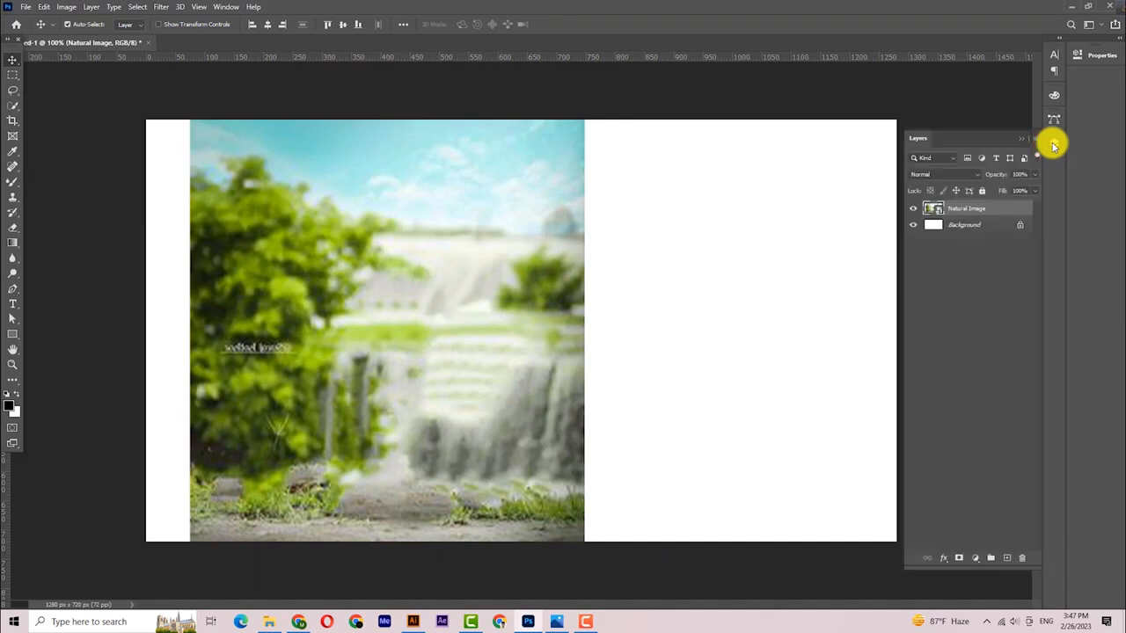
right_click(973, 210)
left_click(876, 318)
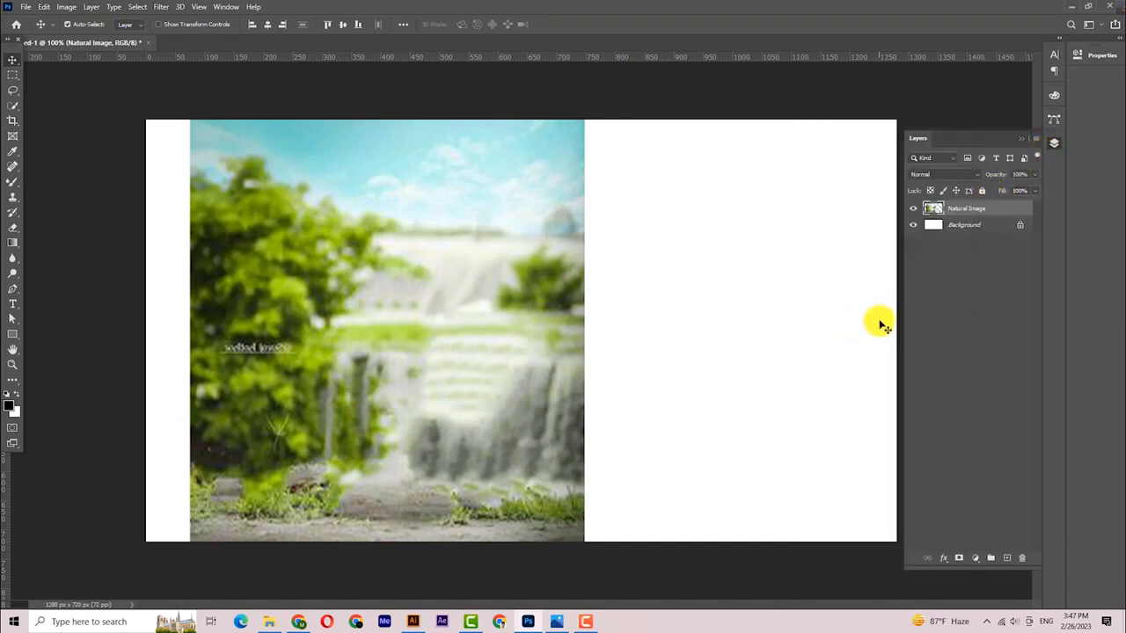
- Lasso the watermark text in the trees and erase it with a Content-Aware Fill, then deselect
left_click(13, 91)
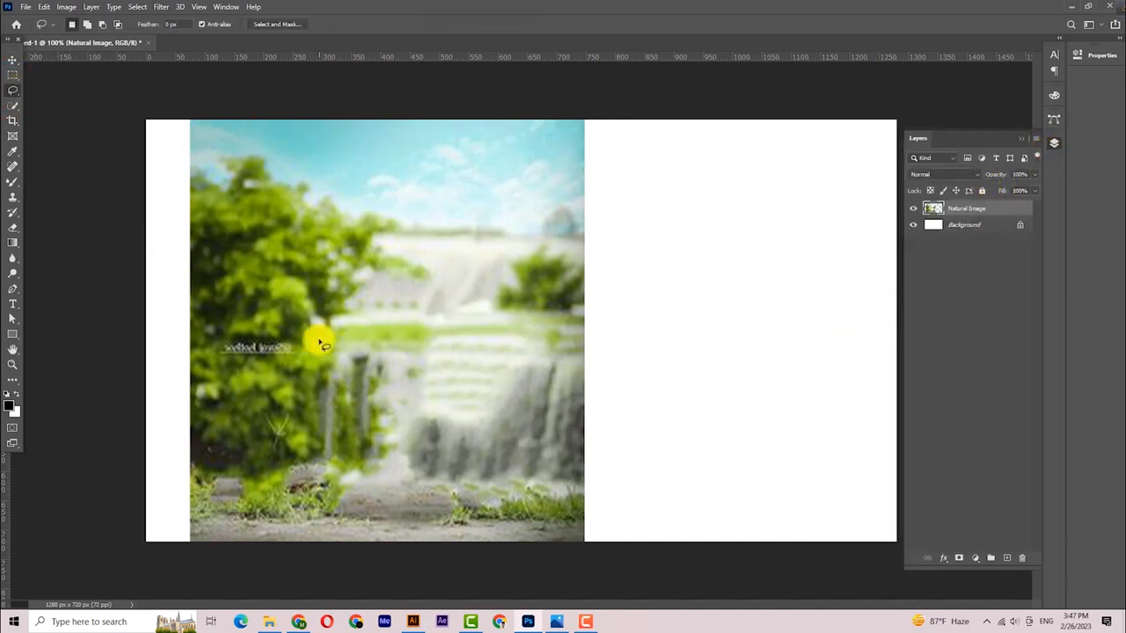
mouse_move(303, 345)
left_mouse_down()
mouse_move(263, 329)
mouse_move(221, 337)
left_mouse_up()
left_click_drag(249, 374, 307, 339)
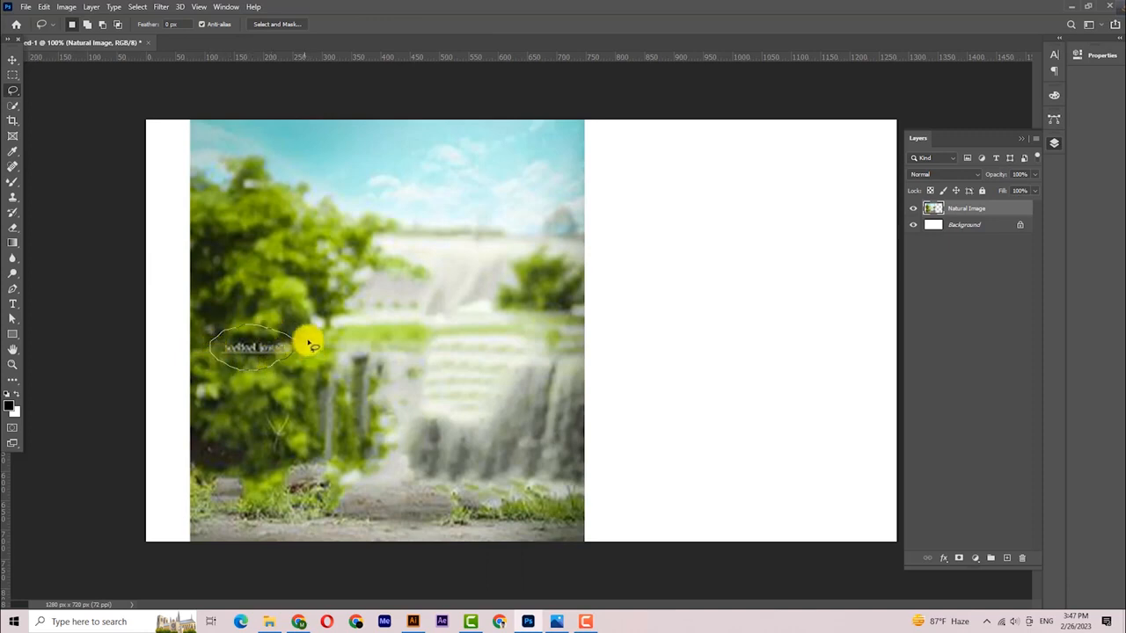
left_click(41, 11)
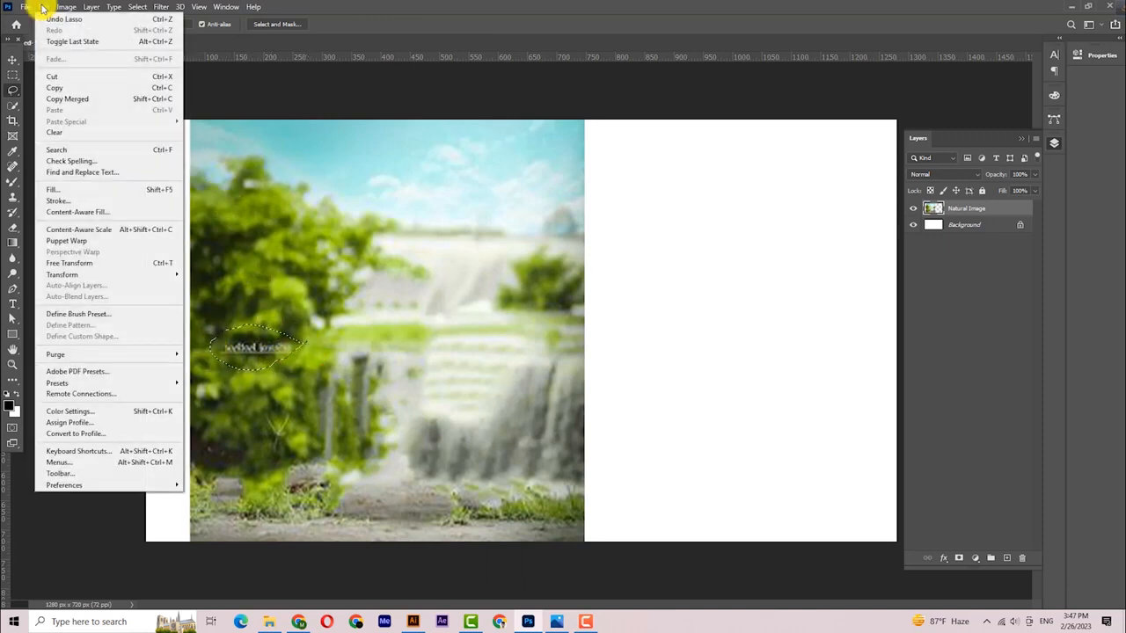
left_click(72, 189)
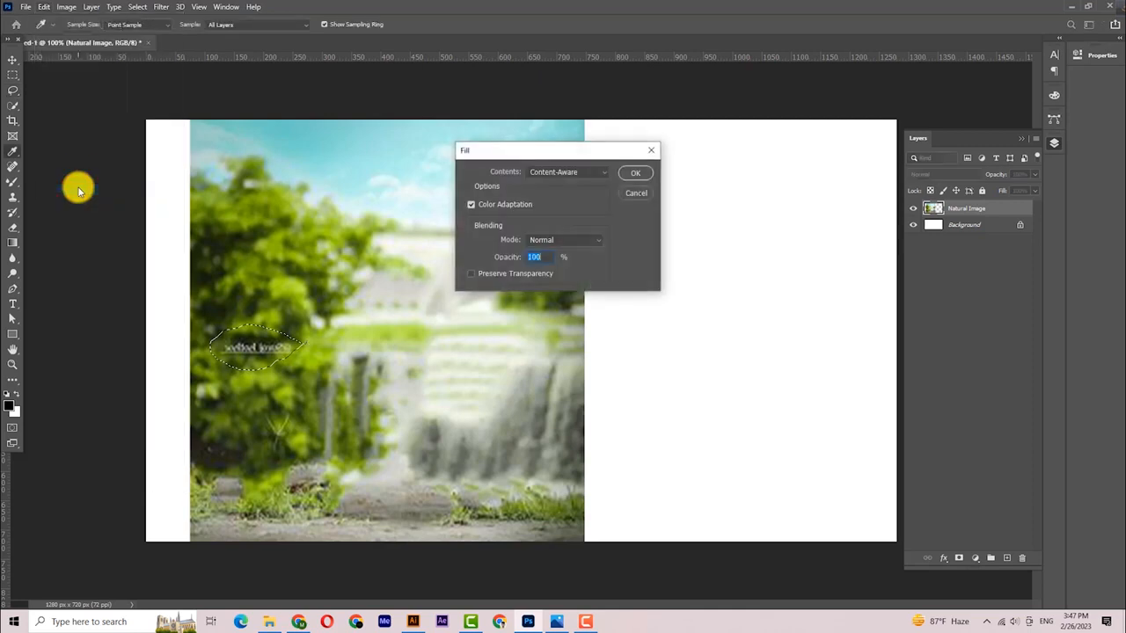
left_click(642, 180)
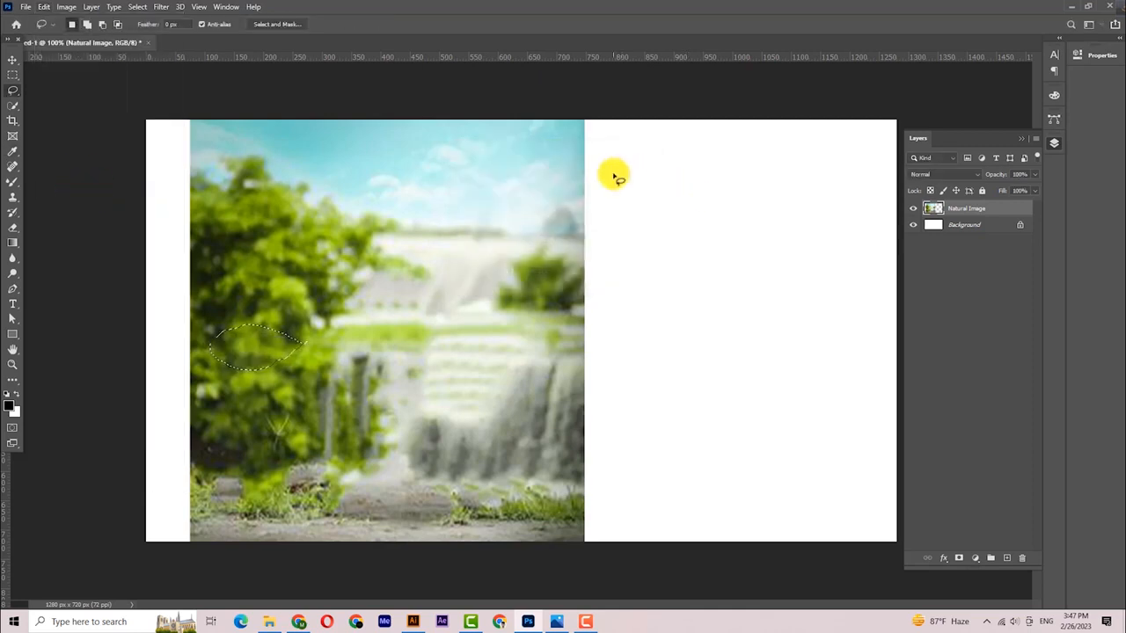
key("ctrl+d")
- Scale the Natural Image layer to about 118.55% and align it to the canvas's left edge
left_click(11, 57)
left_click_drag(485, 352, 444, 358)
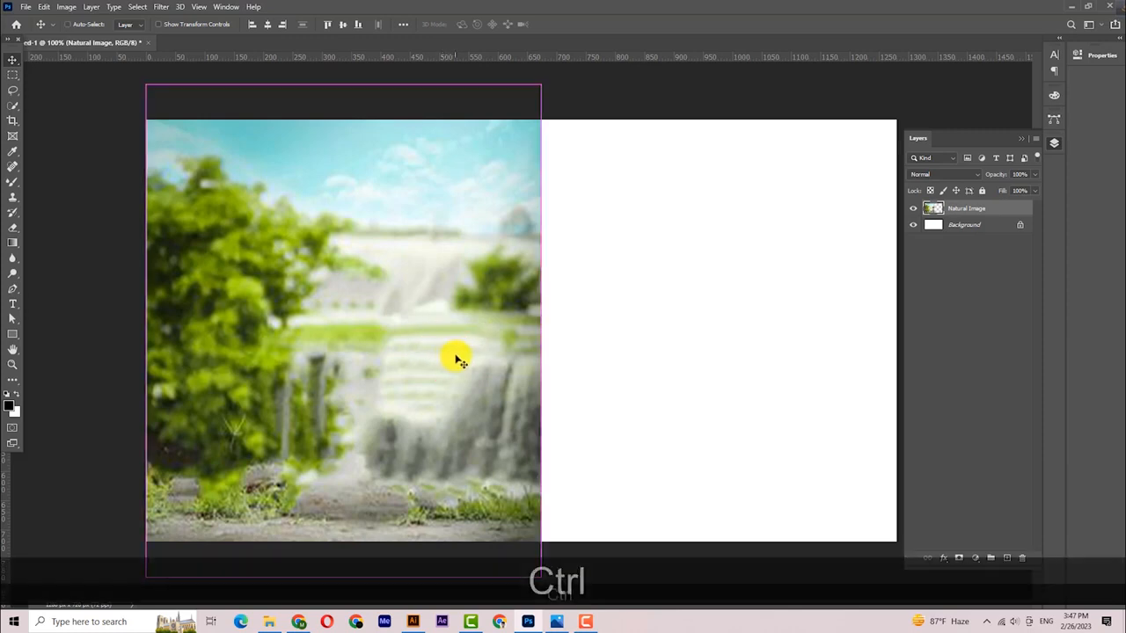
key("ctrl+t")
left_click_drag(549, 334, 617, 354)
left_click_drag(563, 287, 598, 344)
left_click(14, 62)
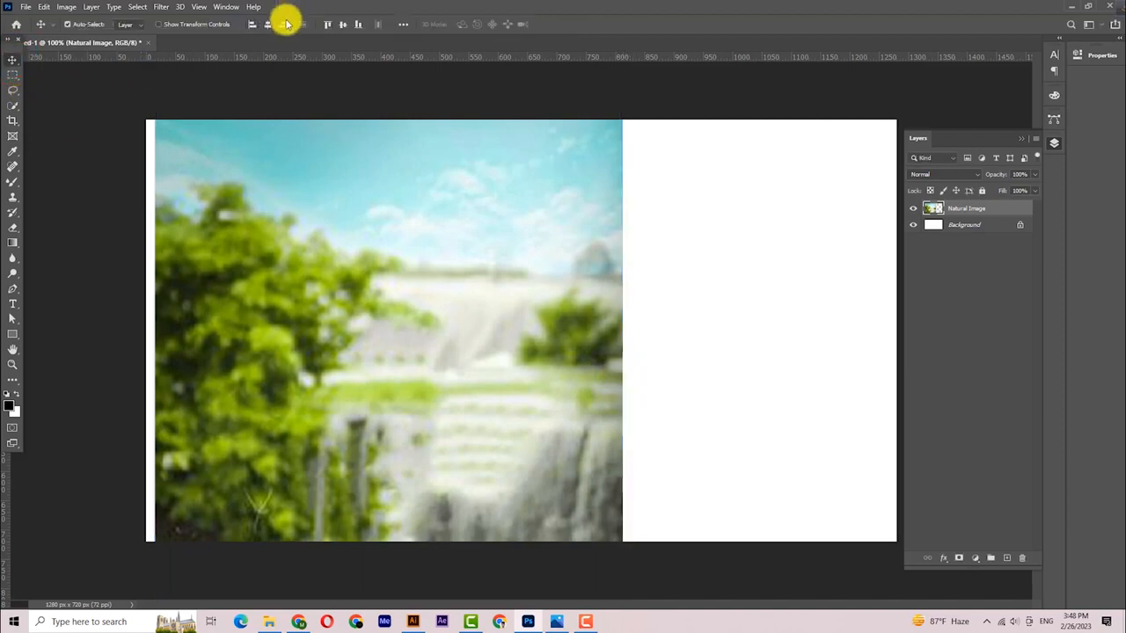
left_click(252, 24)
- Reselect the background image layer, switching between the Gradient and Move tools
left_click(88, 161)
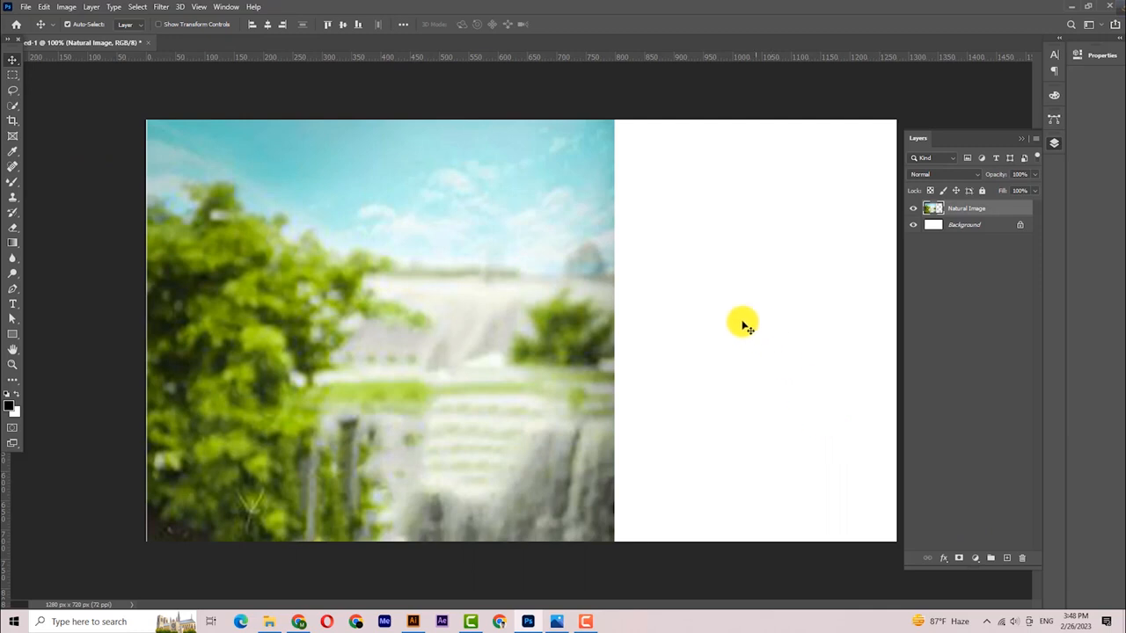
key("ctrl+space")
left_click(107, 194)
left_click(229, 240)
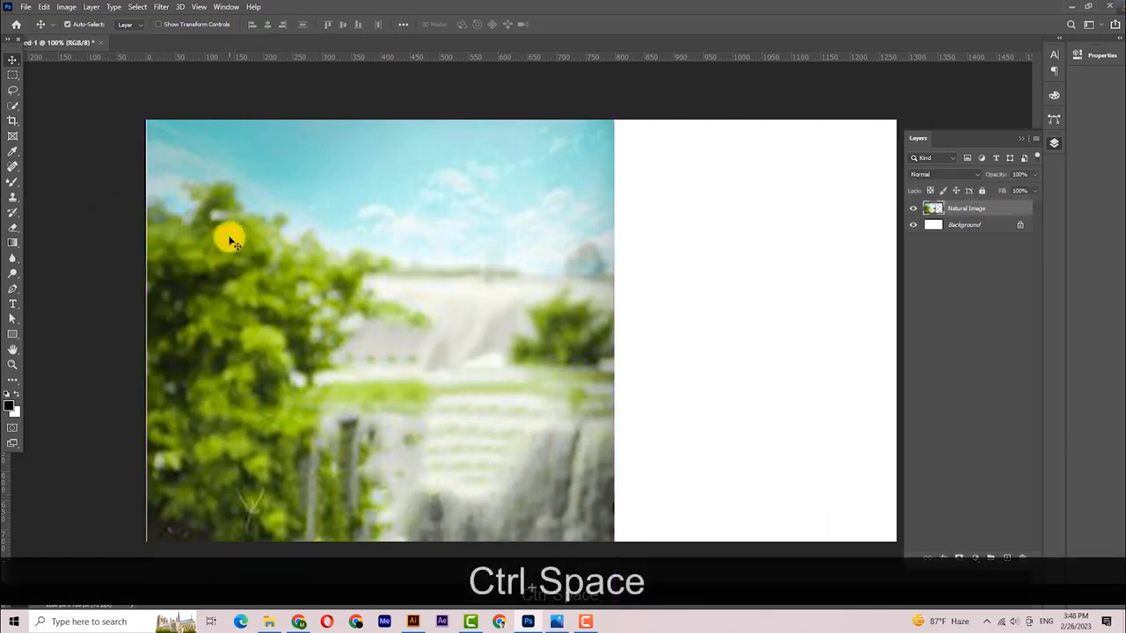
left_click(13, 244)
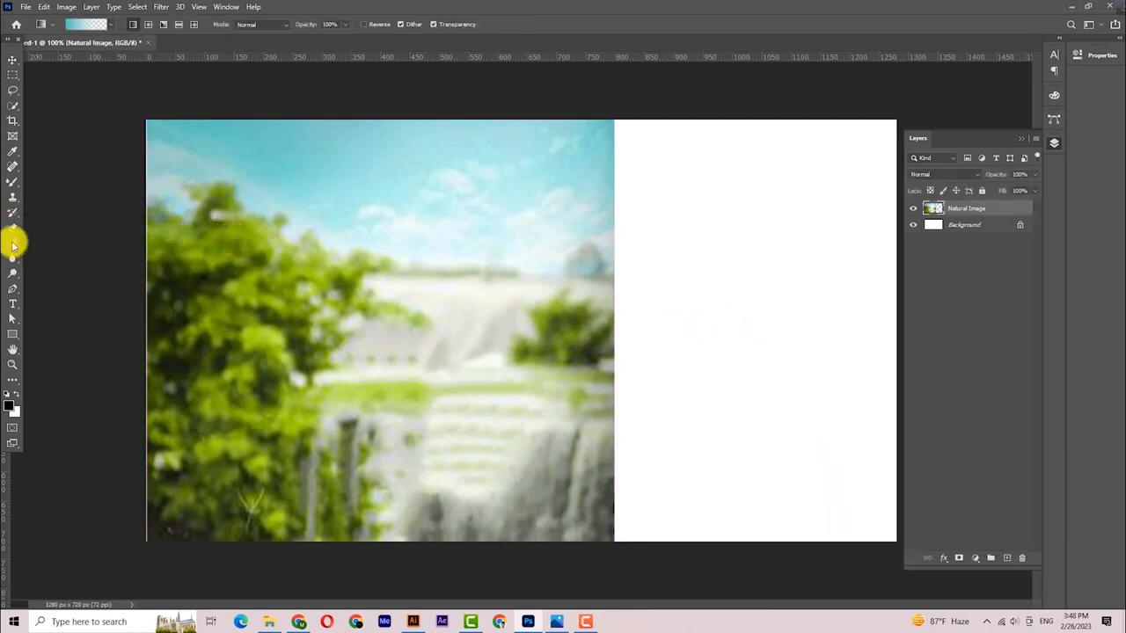
left_click(12, 59)
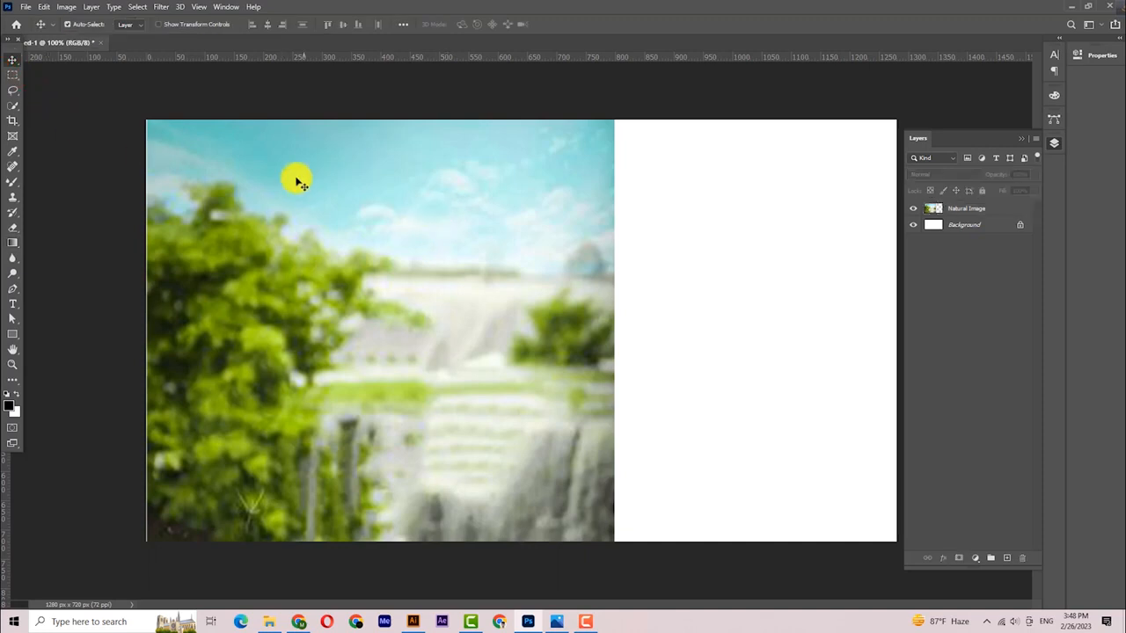
- Add a new layer and set up a teal #46bdb8-to-transparent gradient
left_click(1006, 558)
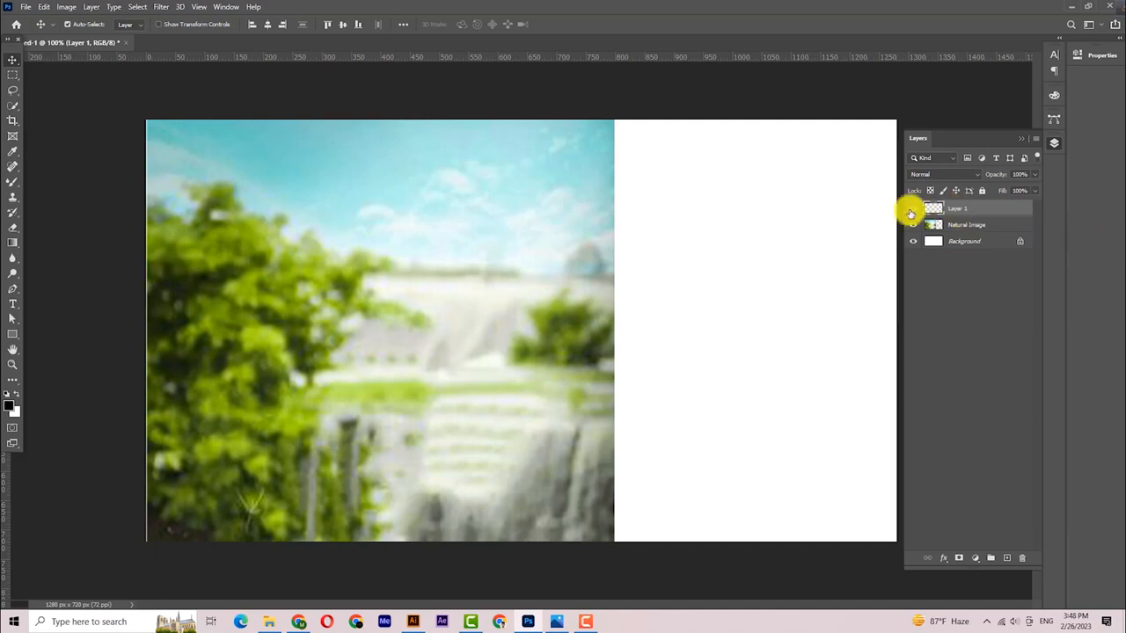
left_click(17, 244)
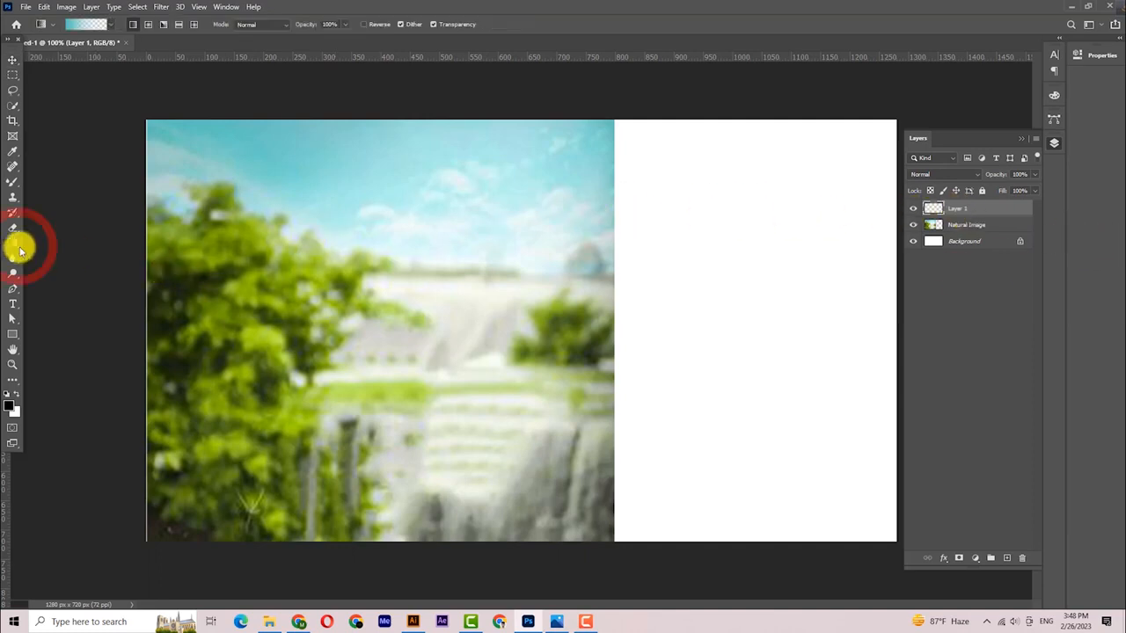
left_click(76, 24)
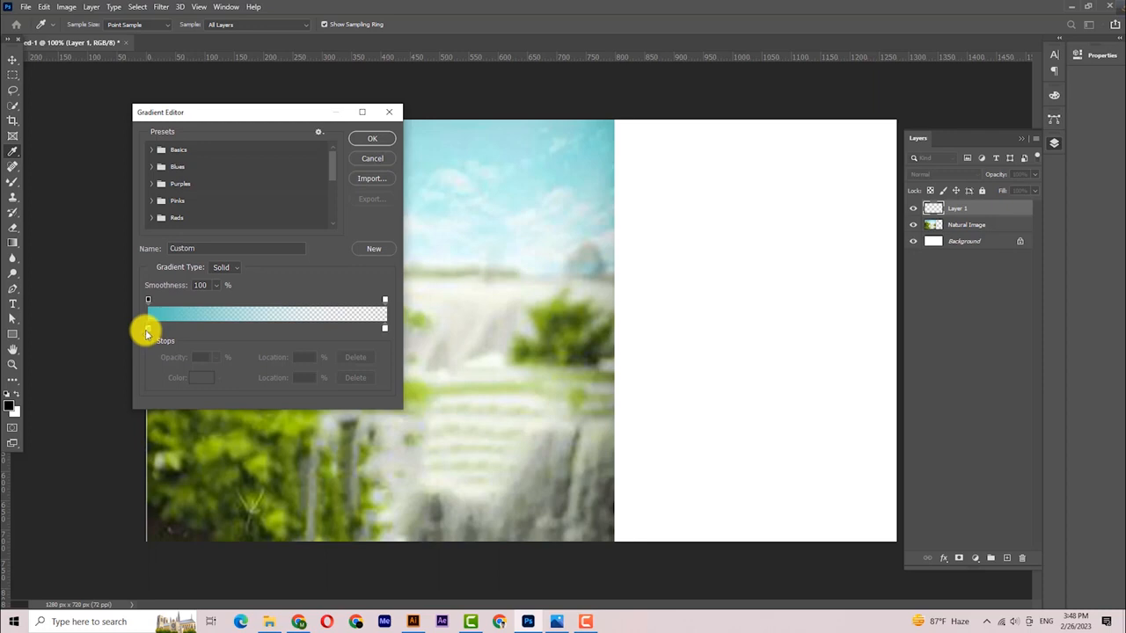
double_click(147, 329)
left_click(909, 240)
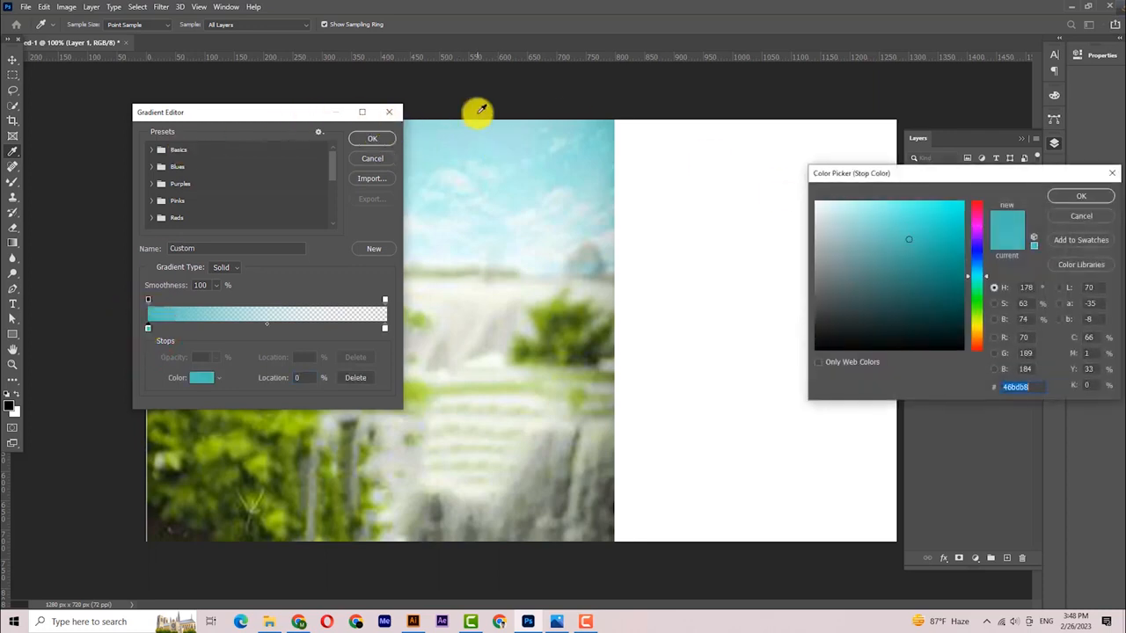
left_click(1081, 195)
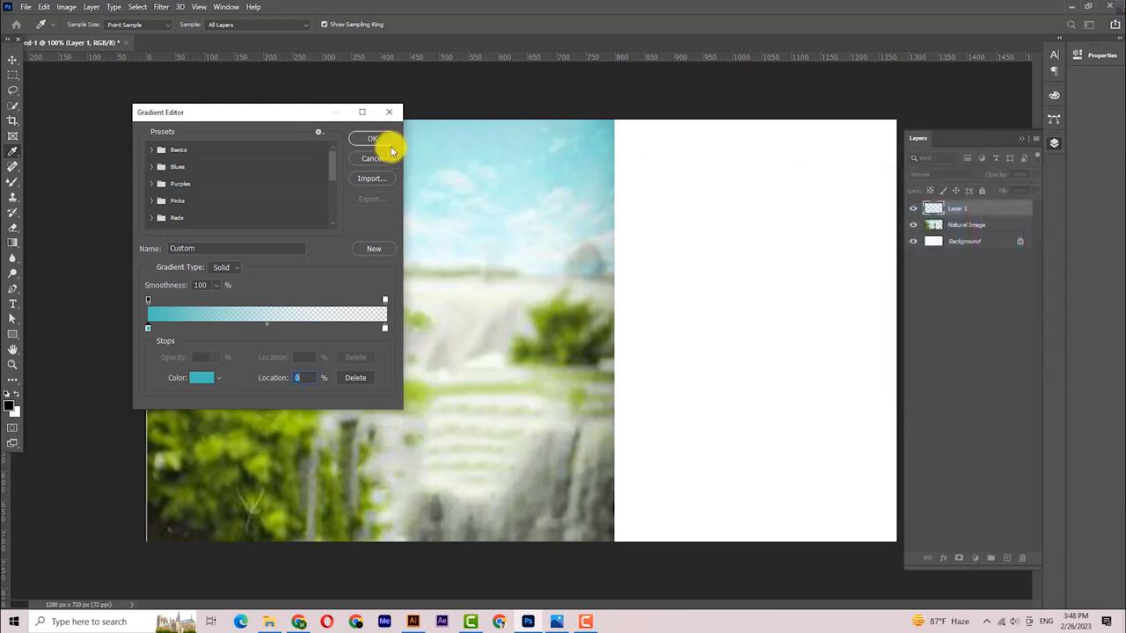
left_click(377, 143)
- Draw the teal gradient across Layer 1 from the right edge toward the left
key("ctrl+space")
left_click_drag(410, 266, 406, 275)
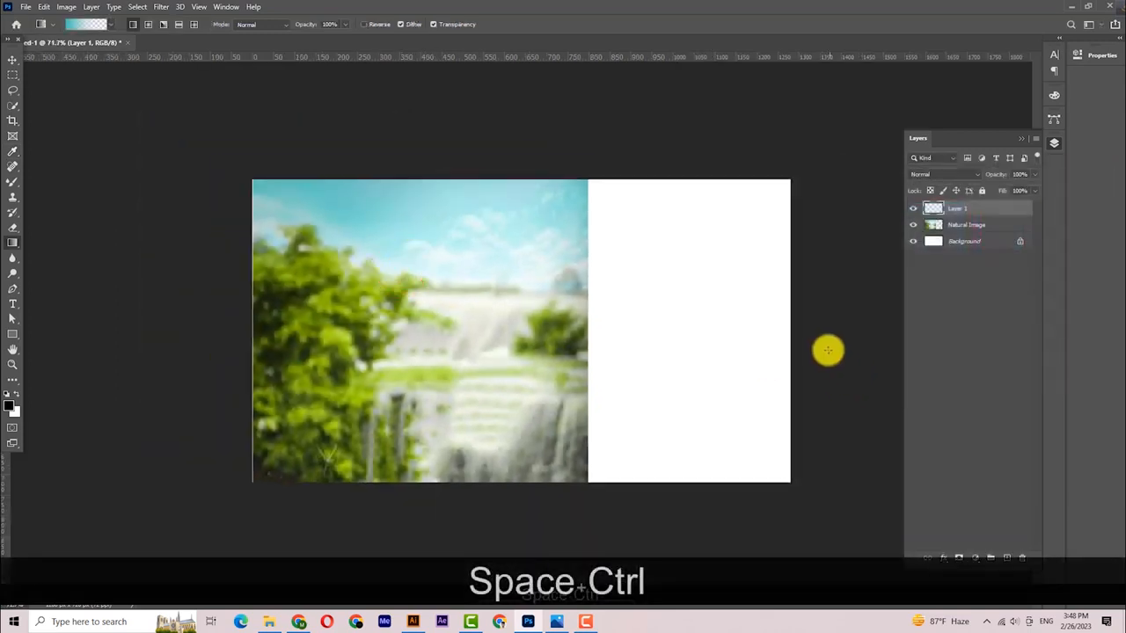
left_click_drag(792, 331, 227, 349)
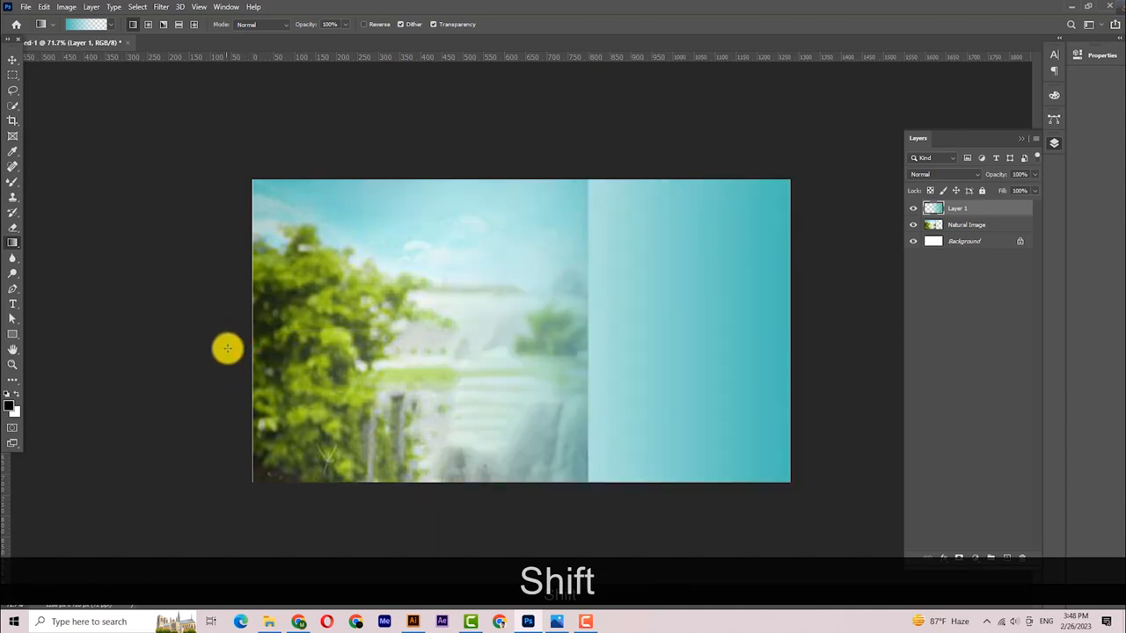
left_click(15, 64)
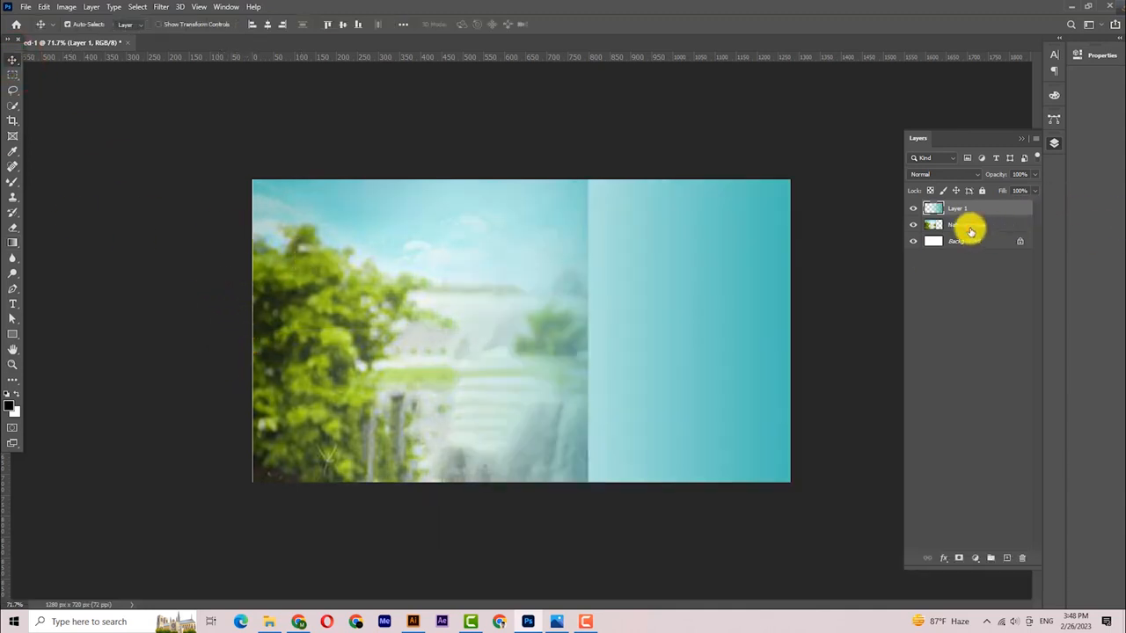
- Add a layer mask to Natural Image and soften its hard edge into the teal with the Eraser
left_click(967, 226)
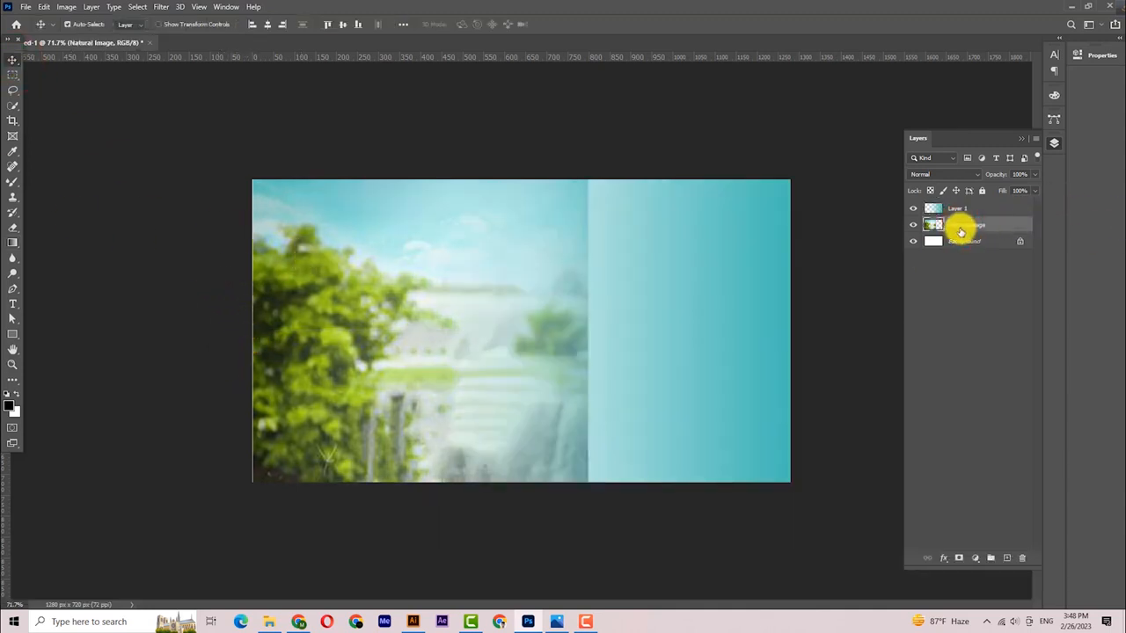
left_click(959, 558)
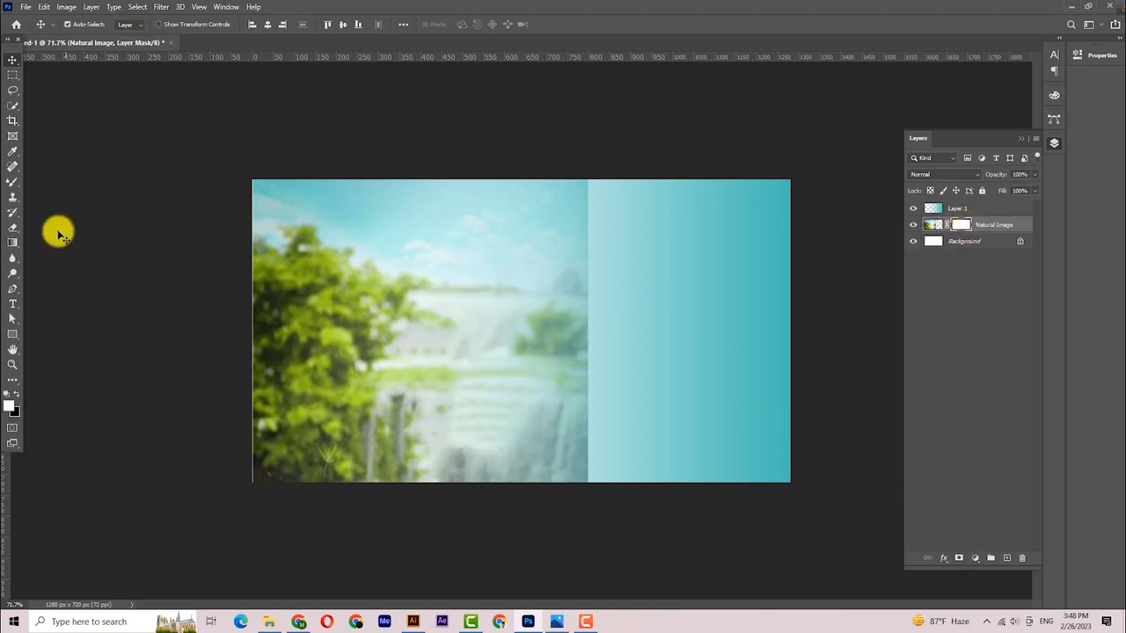
left_click(13, 229)
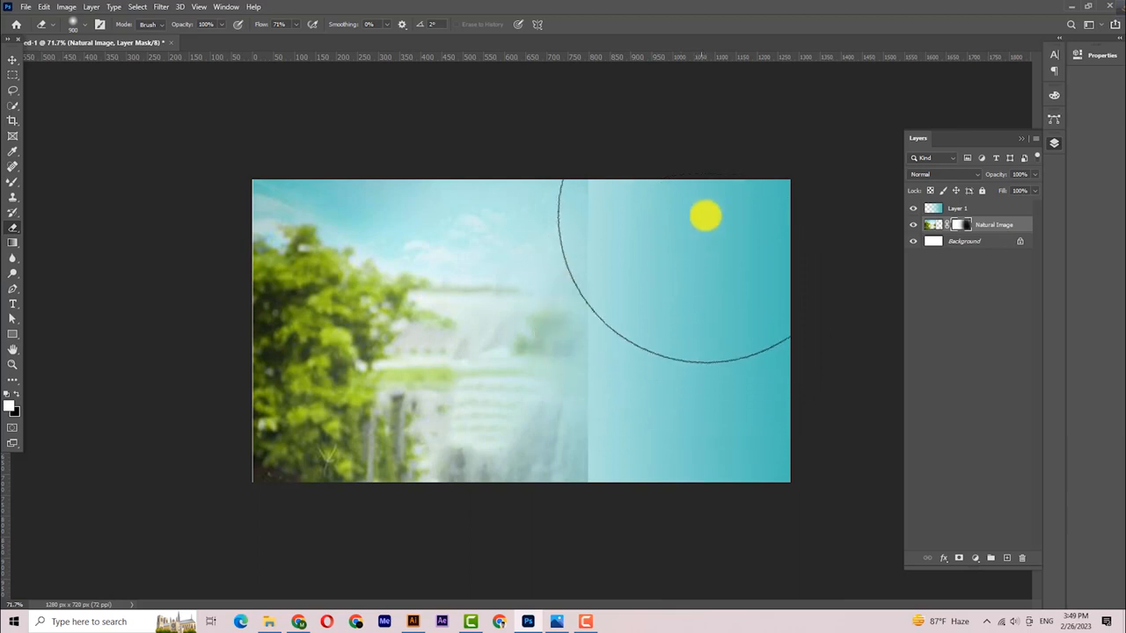
mouse_move(739, 217)
left_mouse_down()
mouse_move(731, 259)
mouse_move(717, 222)
mouse_move(732, 231)
mouse_move(727, 502)
mouse_move(696, 518)
left_mouse_up()
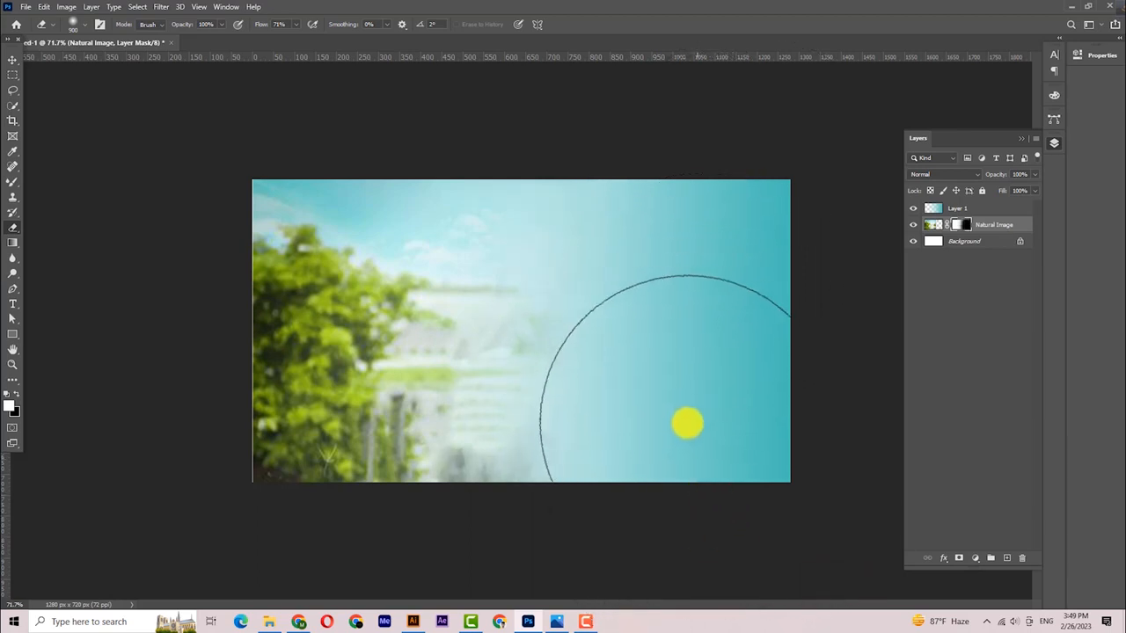
left_click_drag(746, 275, 758, 308)
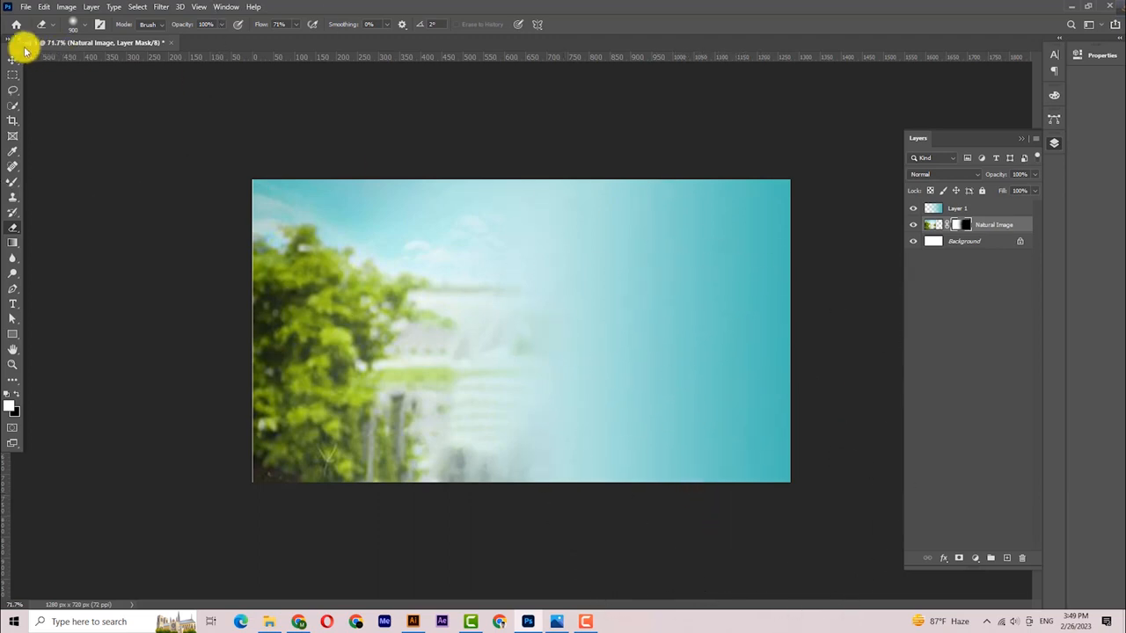
left_click(10, 66)
left_click(293, 280)
left_click_drag(419, 315, 403, 289)
left_click_drag(533, 357, 564, 334)
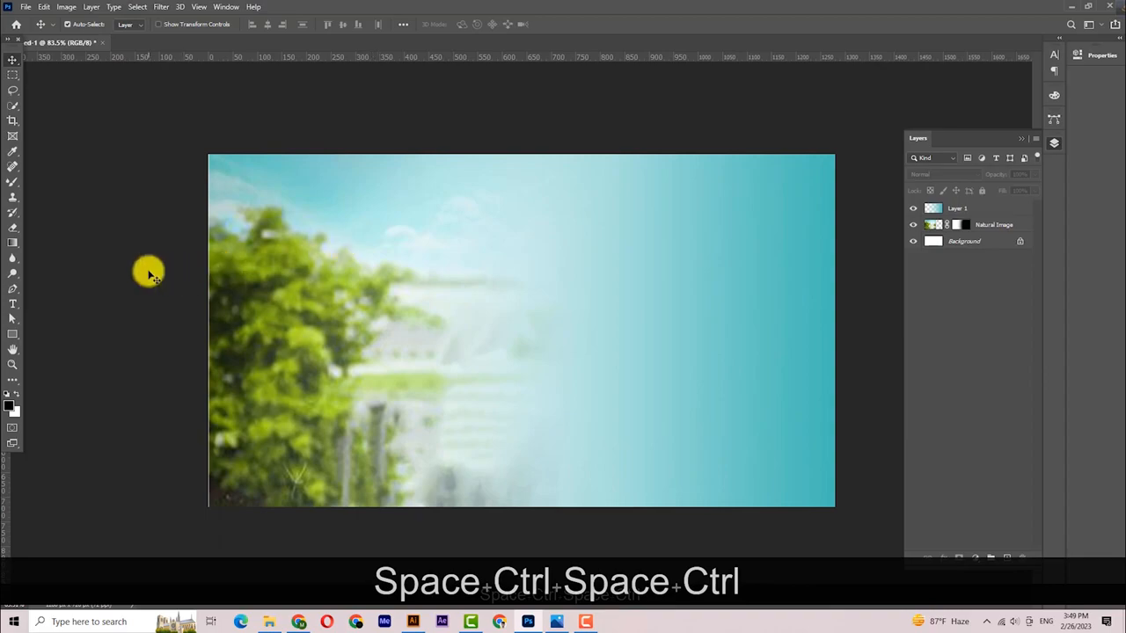
- Open the couple photo from Downloads as a new Photoshop document
left_click(269, 622)
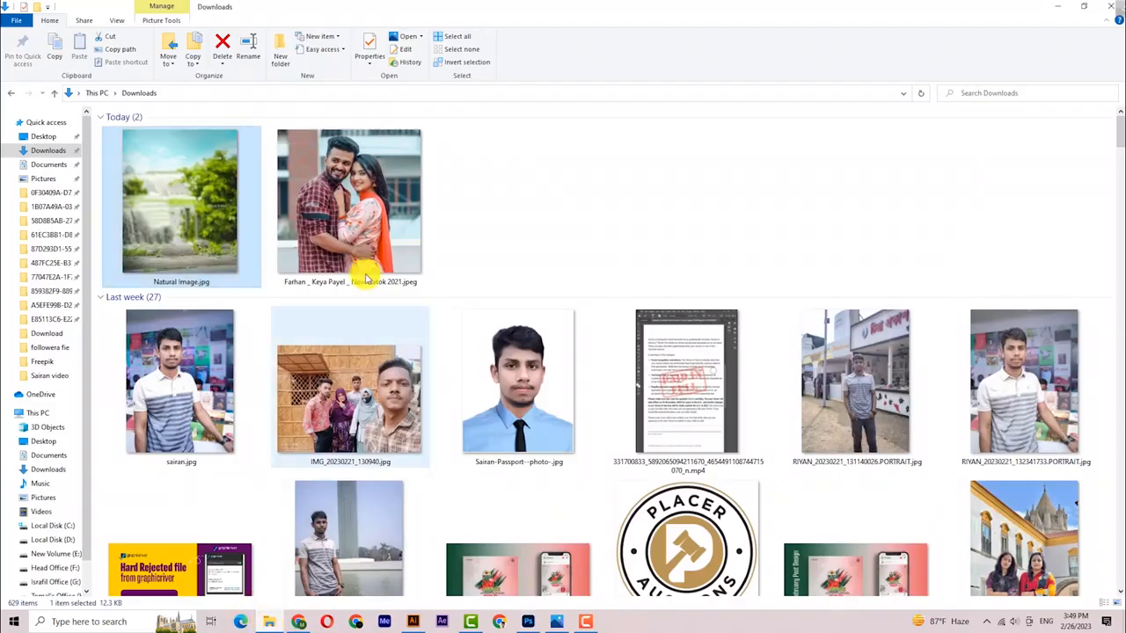
left_click_drag(370, 211, 529, 401)
mouse_move(524, 55)
left_mouse_down()
mouse_move(516, 29)
mouse_move(515, 47)
left_mouse_up()
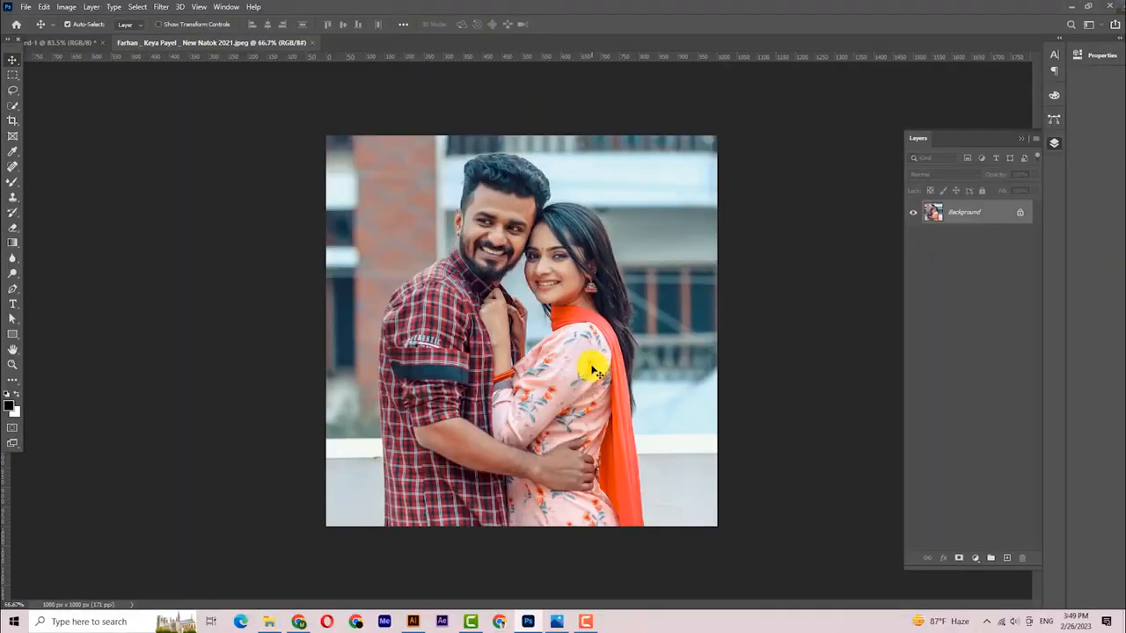
- Select the couple with Select > Subject, copy them to a new layer, and drag them into the banner
left_click(137, 7)
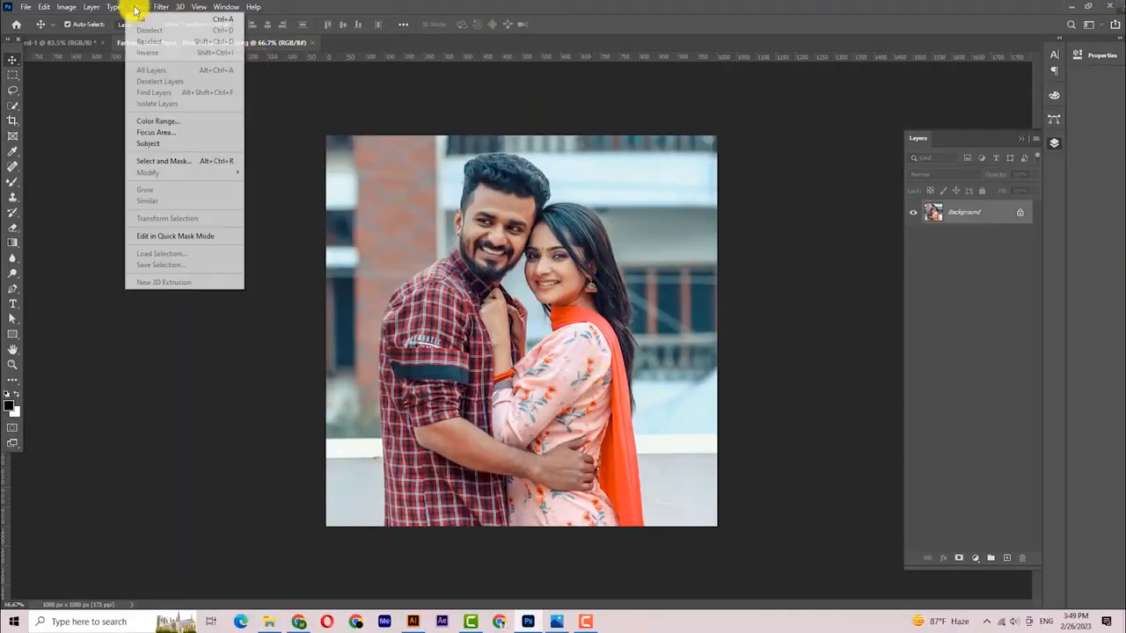
left_click(172, 145)
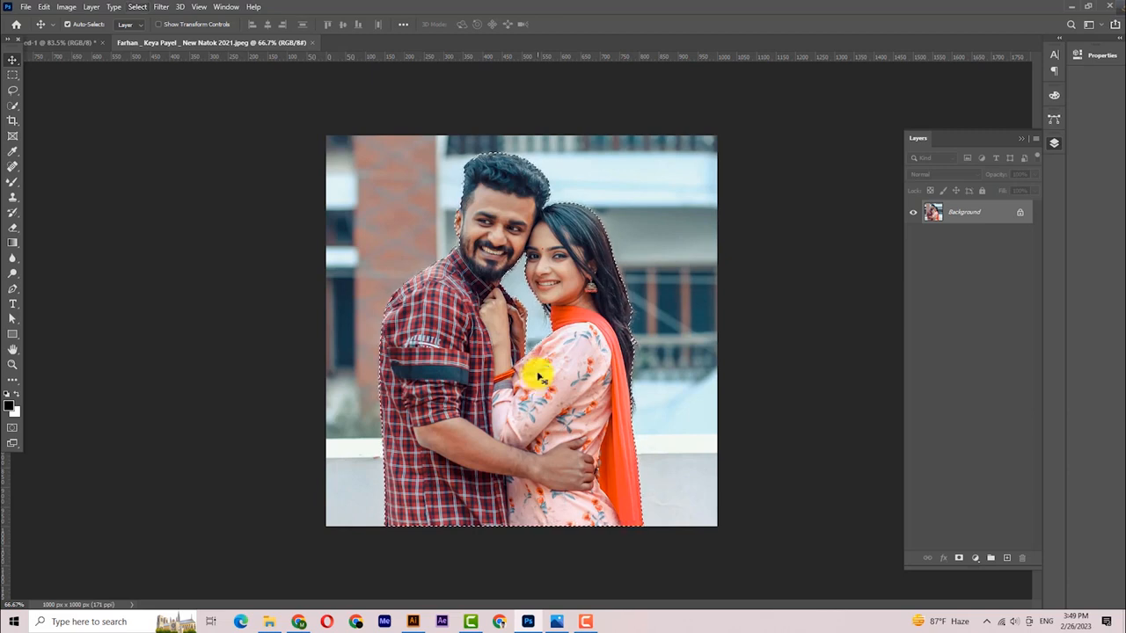
key("ctrl+j")
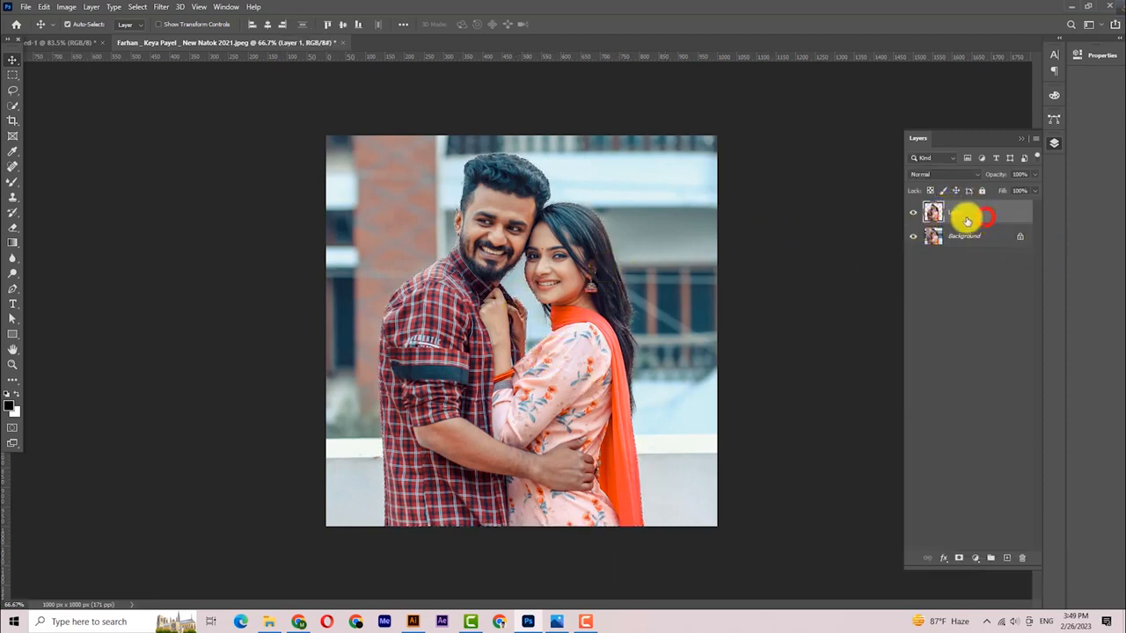
left_click_drag(472, 283, 335, 291)
left_click_drag(408, 200, 425, 354)
- Scale the couple layer down to about 95% and move it into the lower-left corner
key("ctrl+t")
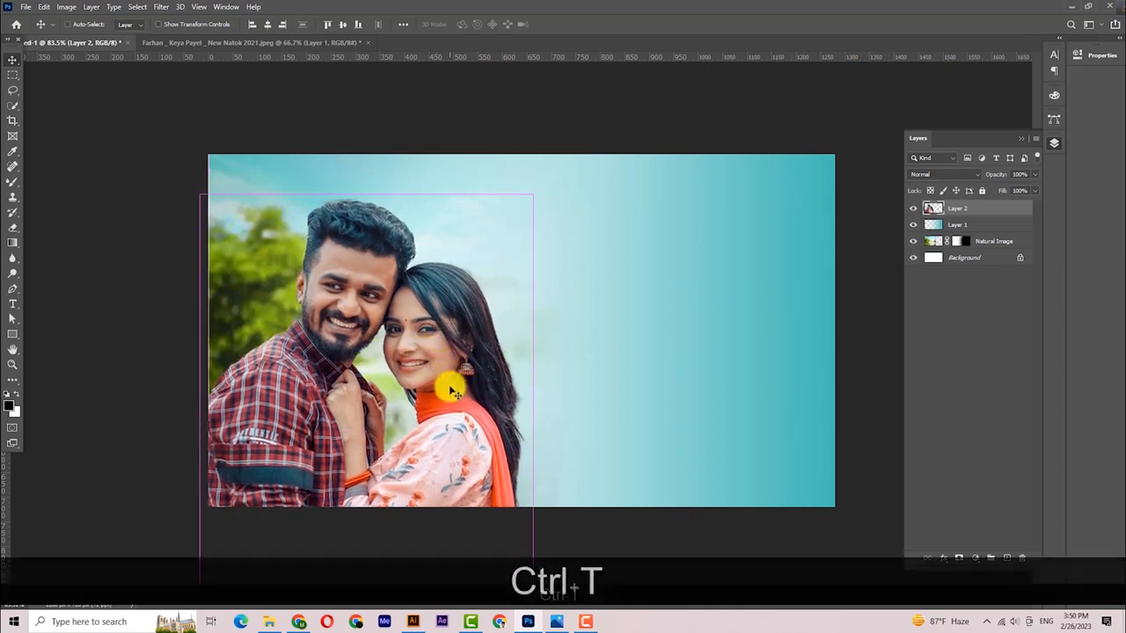
left_click_drag(529, 435, 515, 431)
left_click(13, 64)
left_click_drag(478, 357, 436, 322)
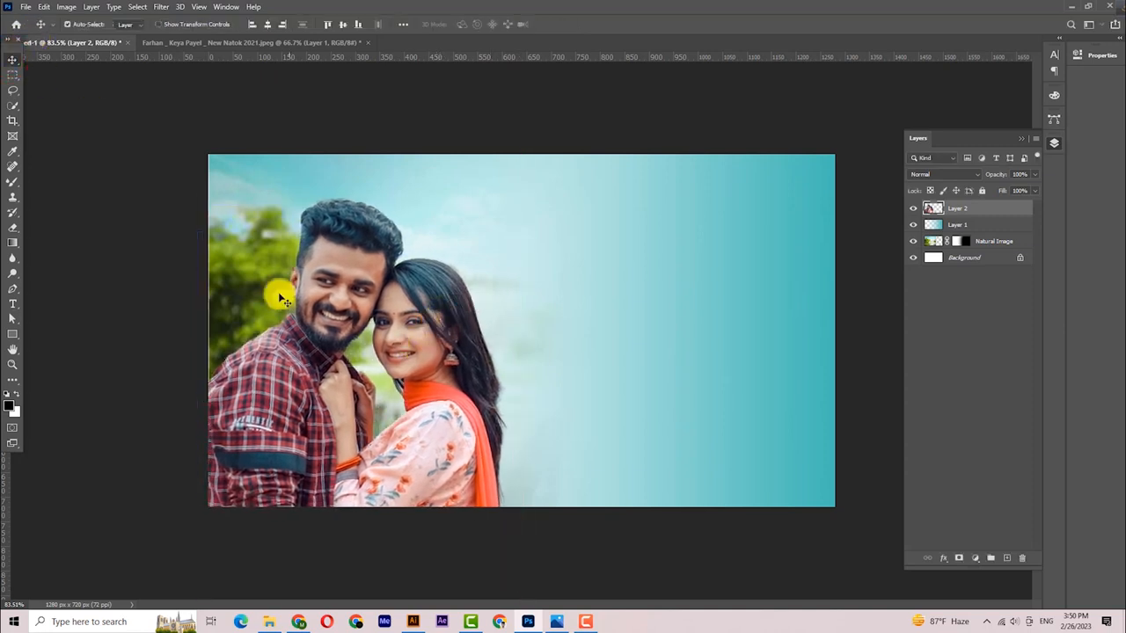
left_click(162, 8)
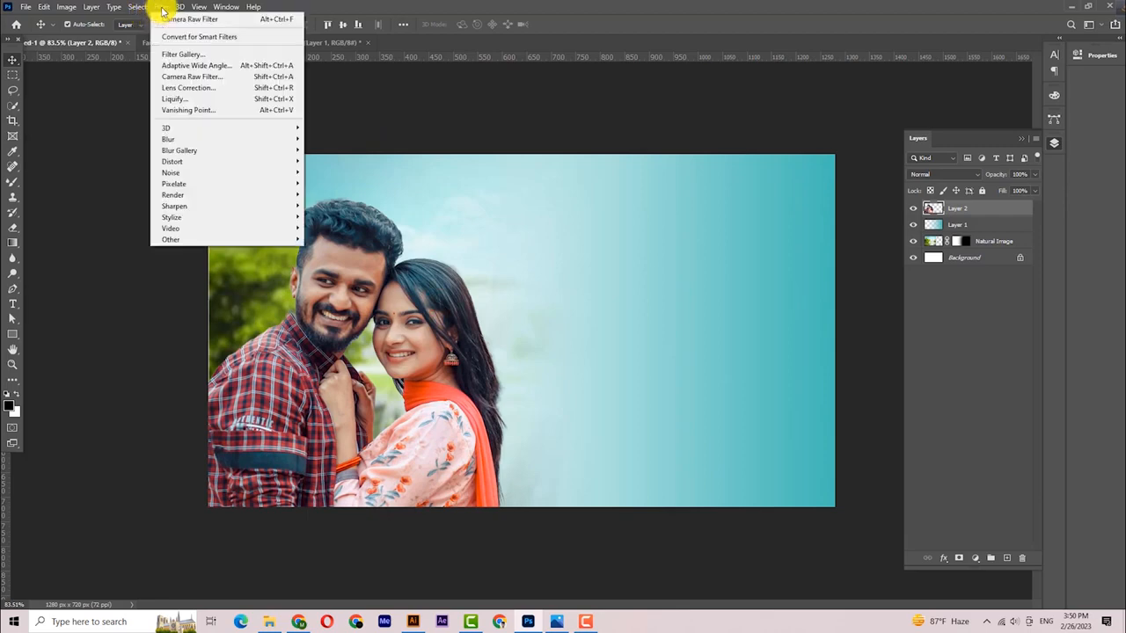
- Apply a Camera Raw Filter to the couple with Contrast +12, Vibrance +23 and raised Saturation
left_click(203, 76)
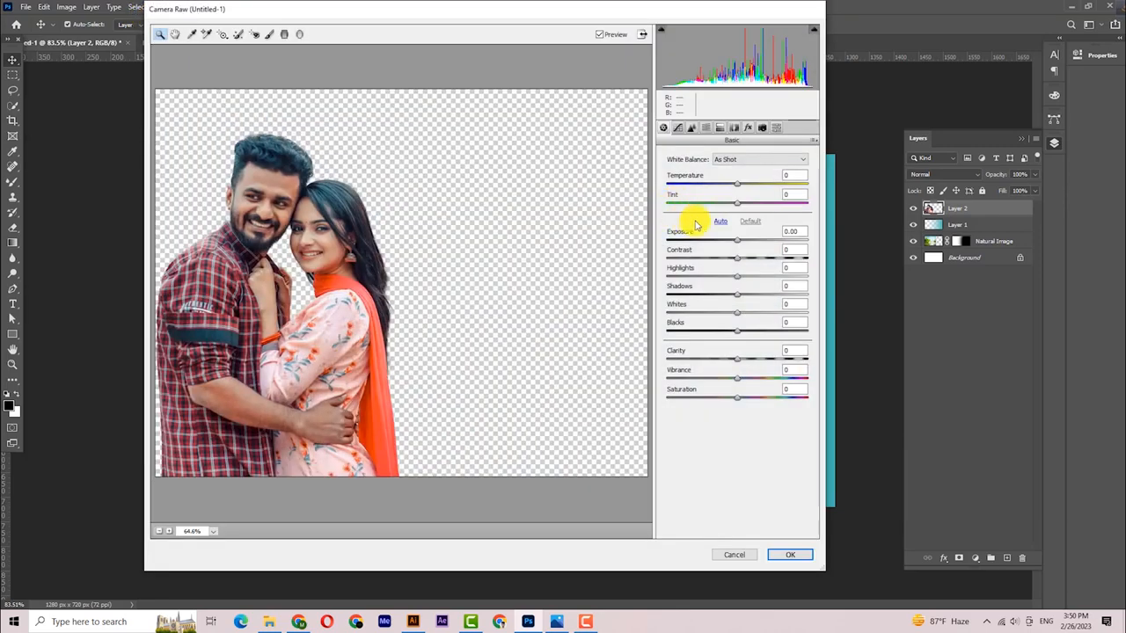
left_click_drag(736, 262, 743, 262)
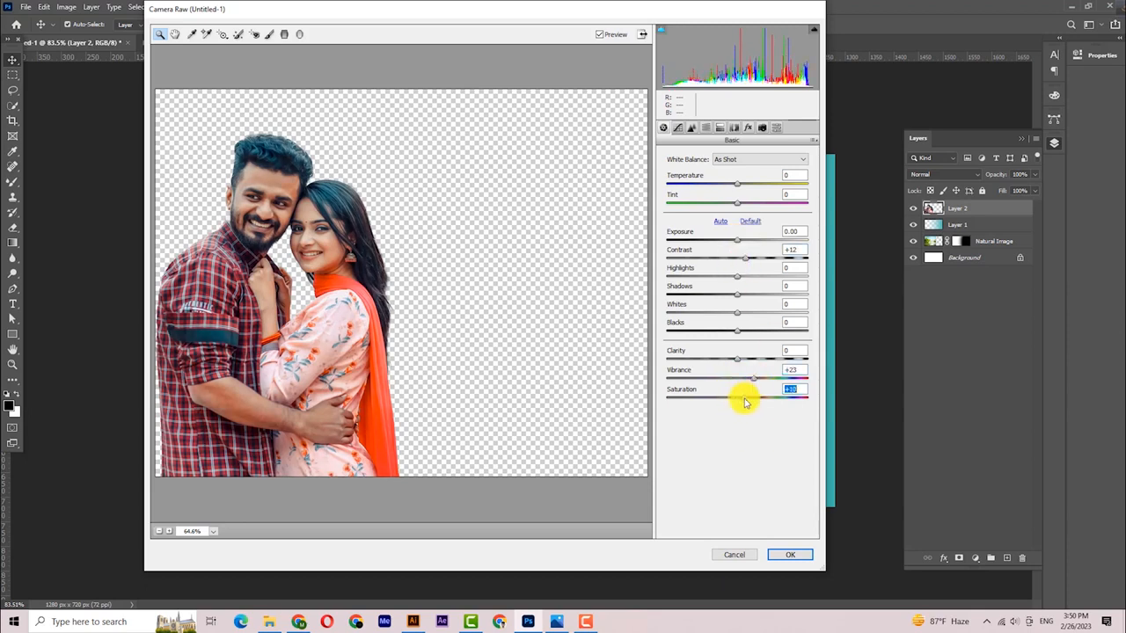
left_click(791, 555)
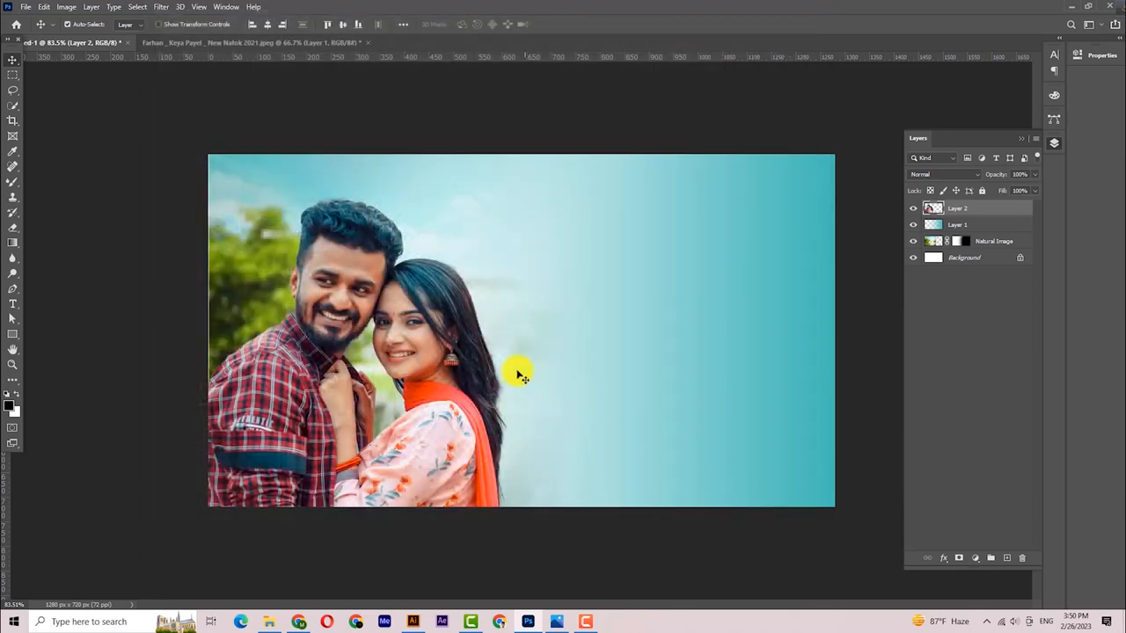
left_click(520, 123)
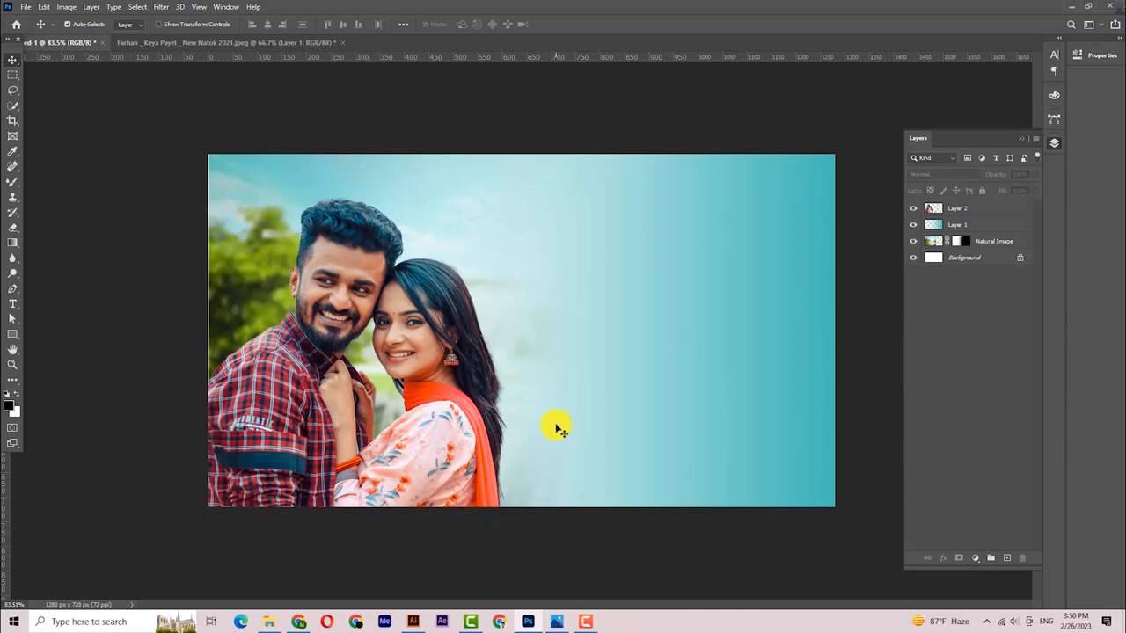
left_click(1022, 141)
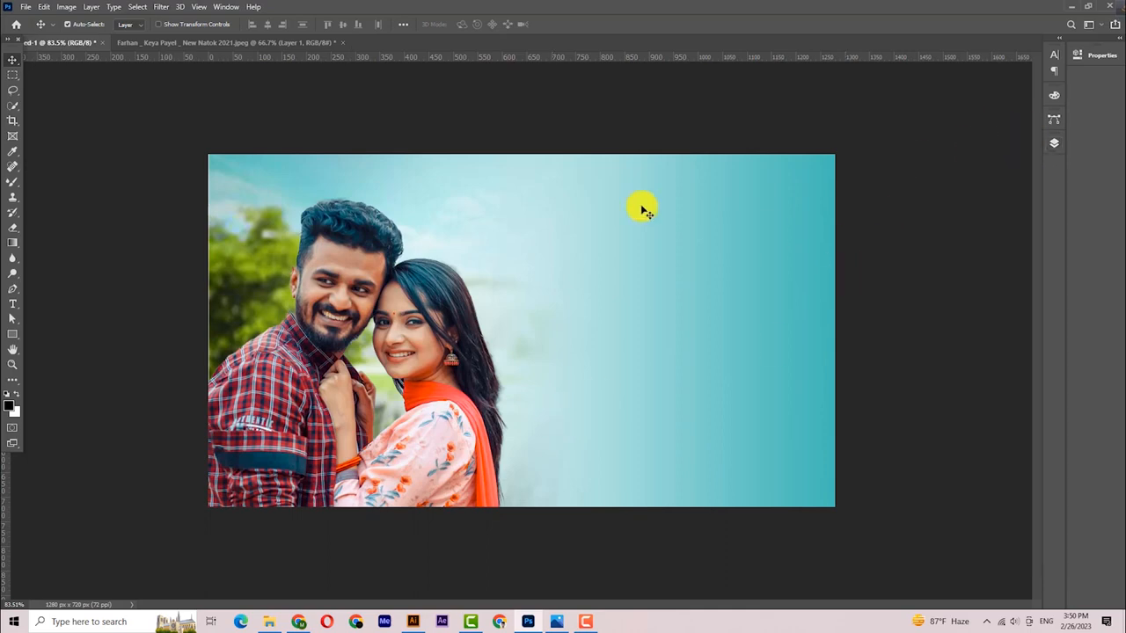
- In Illustrator, copy the whole Bengali calligraphy title, then return to the Photoshop banner
left_click(413, 622)
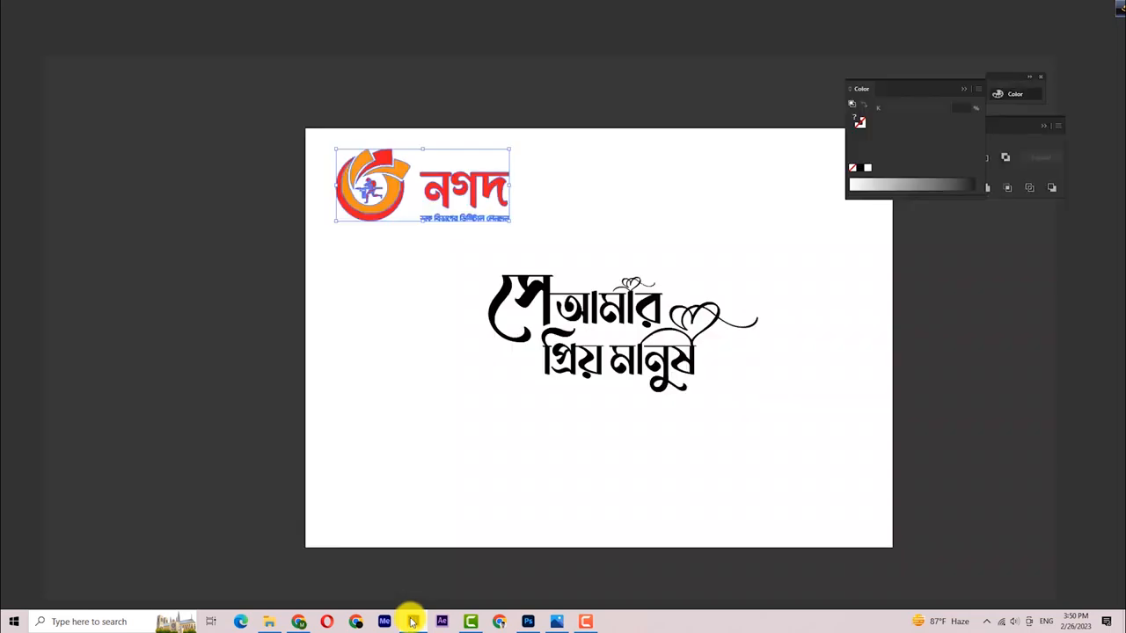
left_click(963, 88)
left_click(889, 77)
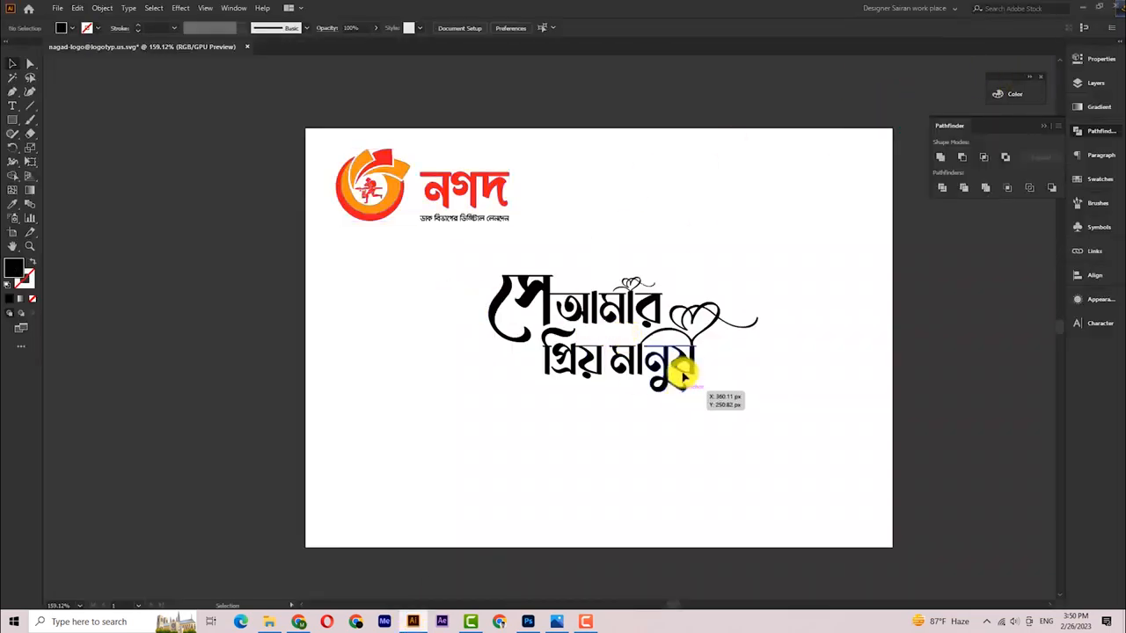
left_click_drag(440, 257, 824, 470)
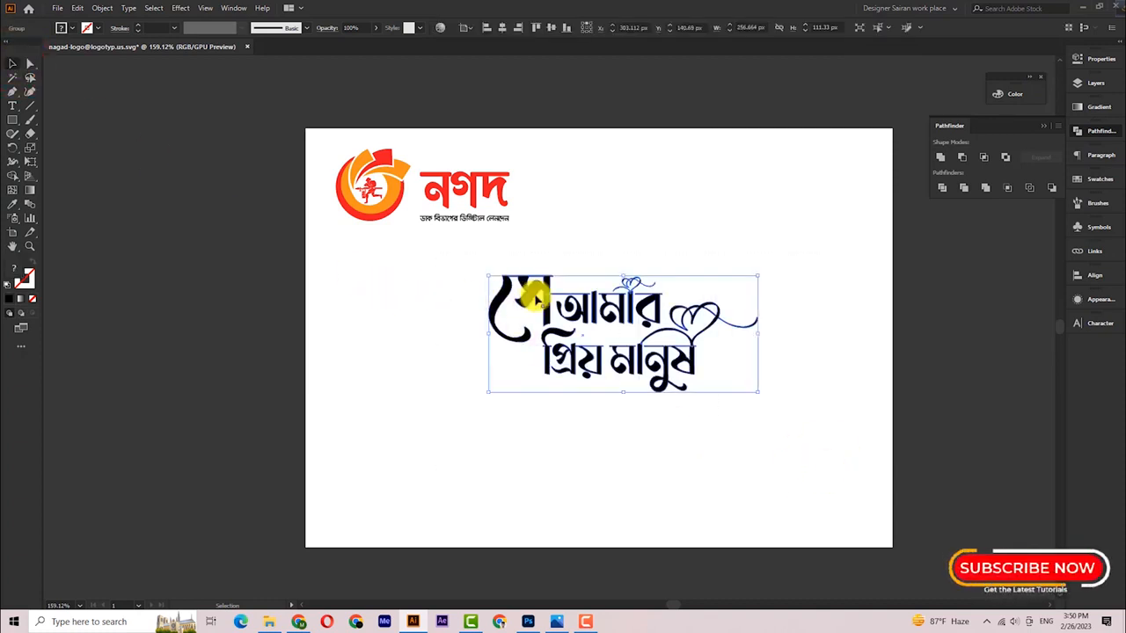
key("ctrl+c")
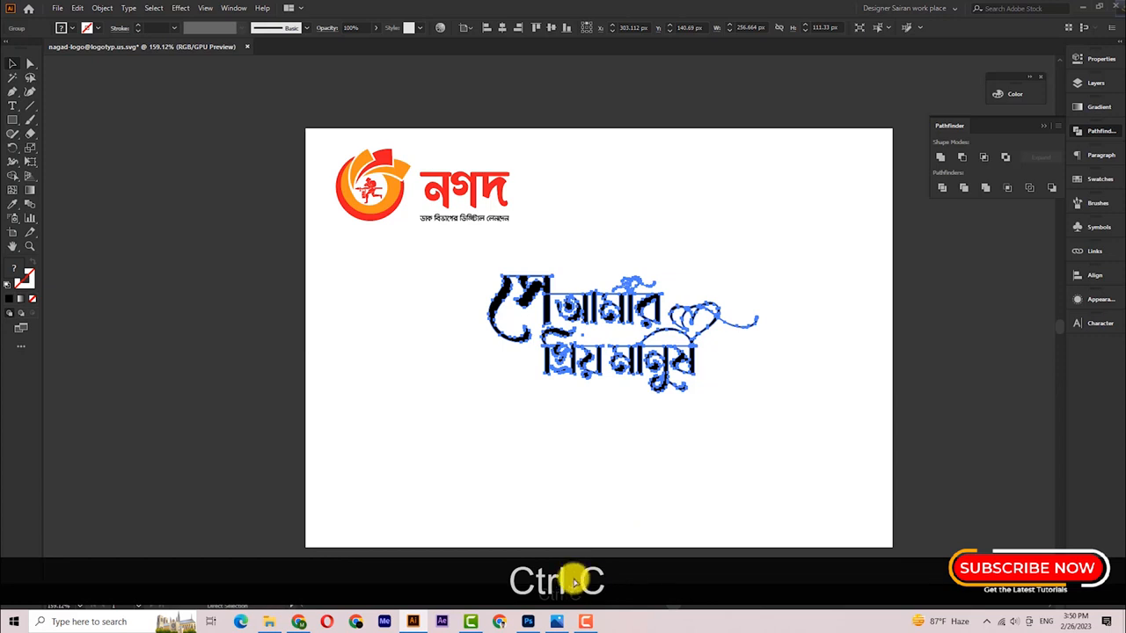
left_click(531, 622)
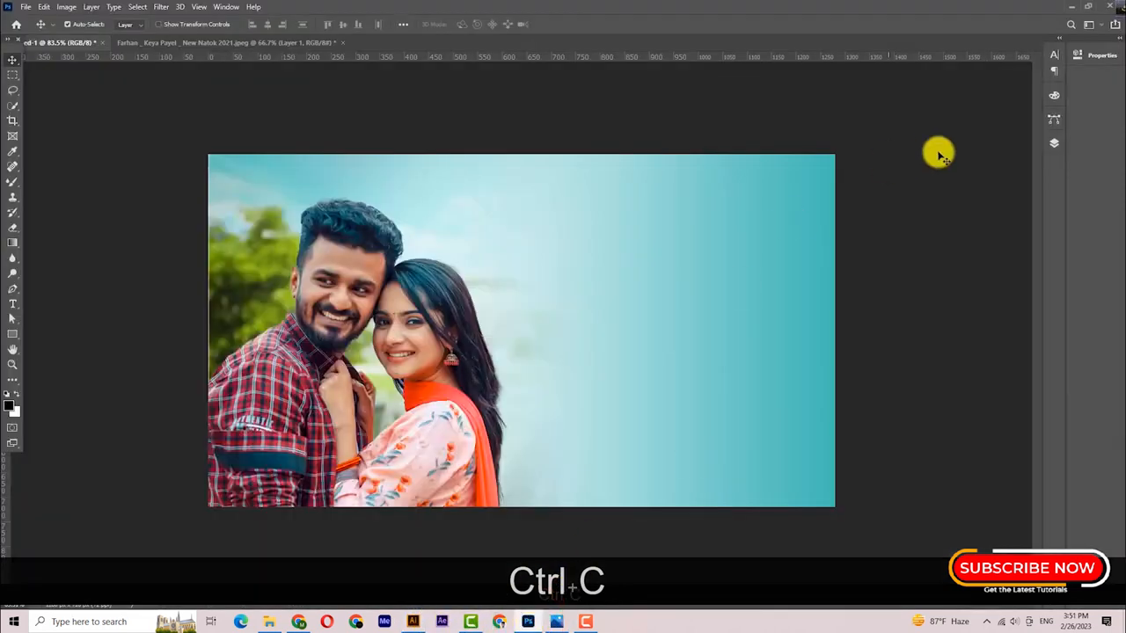
- Paste the calligraphy into the banner as a shape layer and shift it right
left_click(1053, 143)
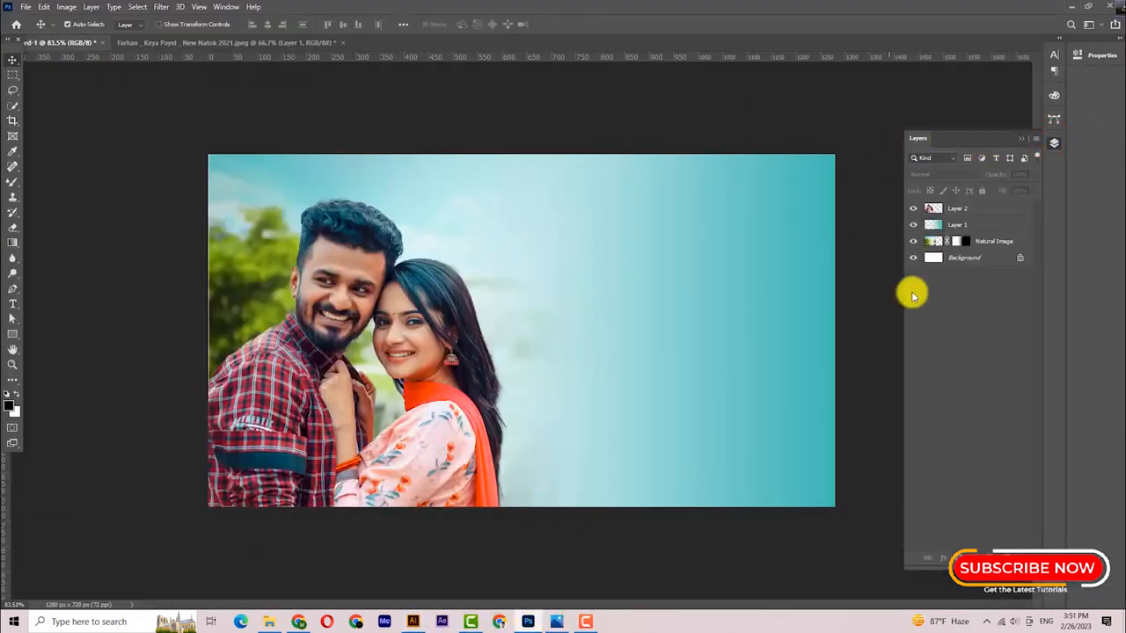
key("ctrl+v")
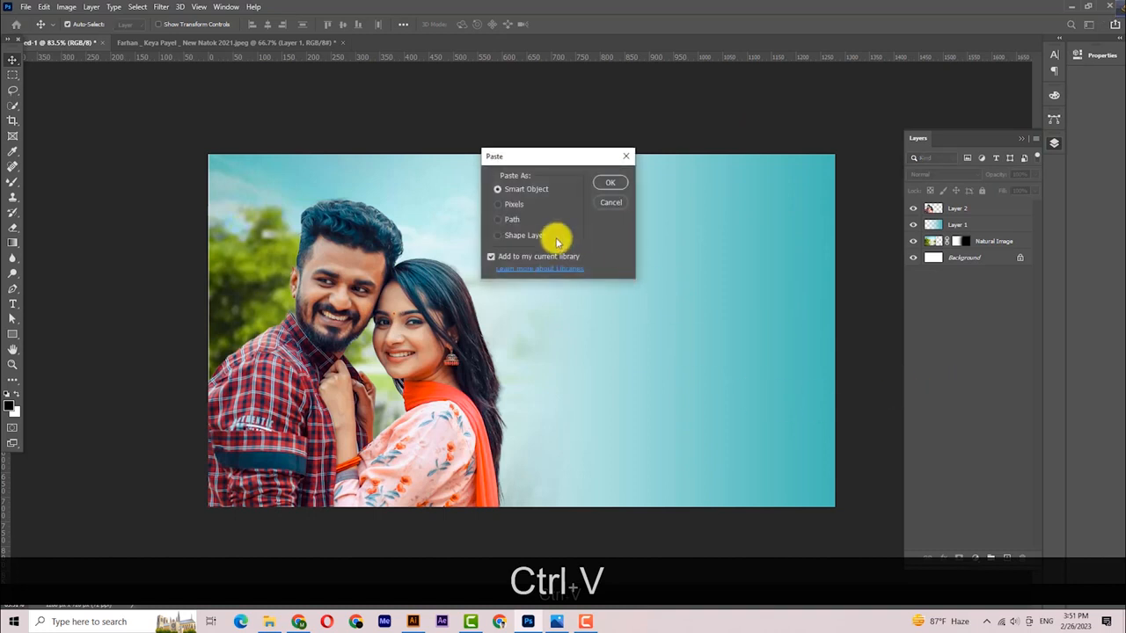
left_click(609, 182)
left_click_drag(526, 322, 620, 322)
key("ctrl+z")
key("ctrl+z")
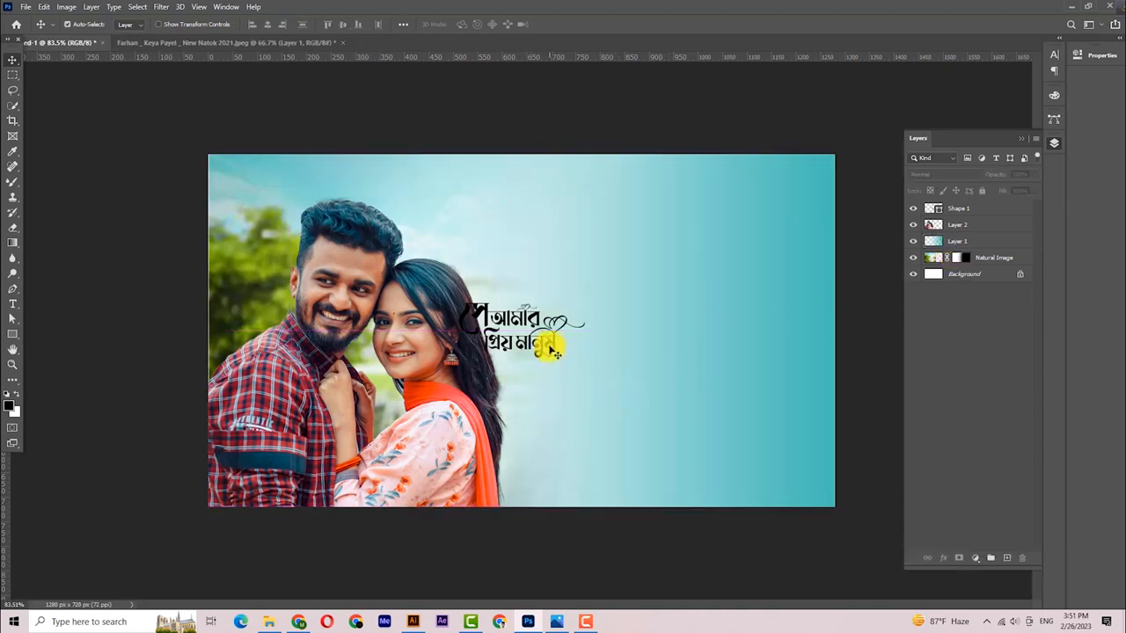
left_click_drag(553, 343, 630, 334)
- Scale the calligraphy to about 234% and settle it on the right side
key("ctrl+t")
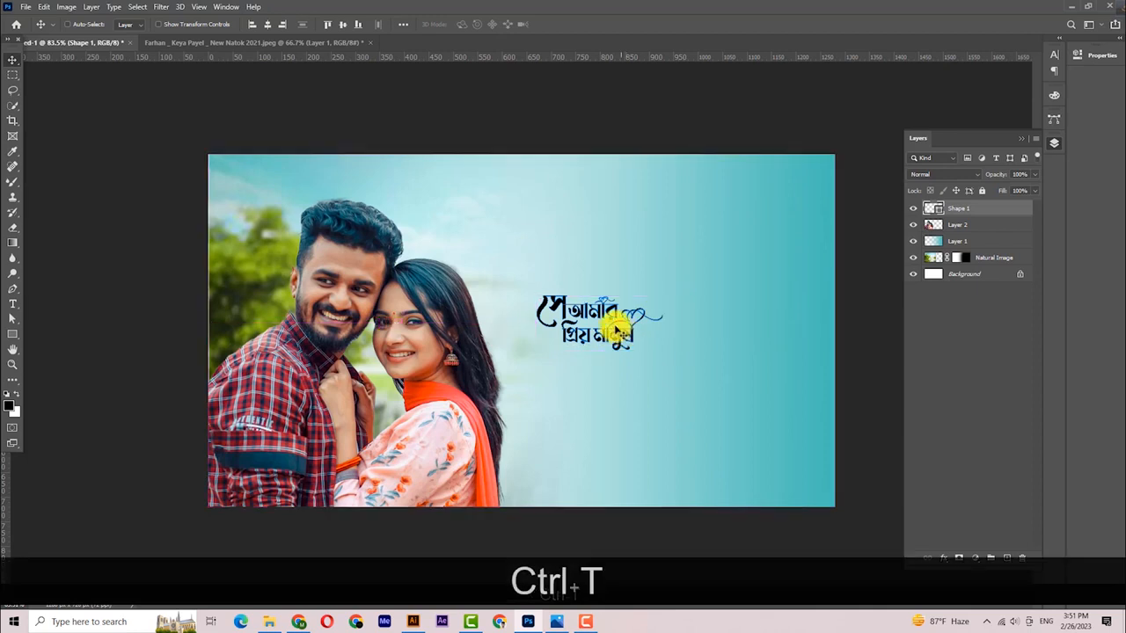
left_click_drag(596, 294, 696, 269)
left_click_drag(539, 300, 534, 300)
left_click_drag(795, 299, 831, 313)
left_click(12, 59)
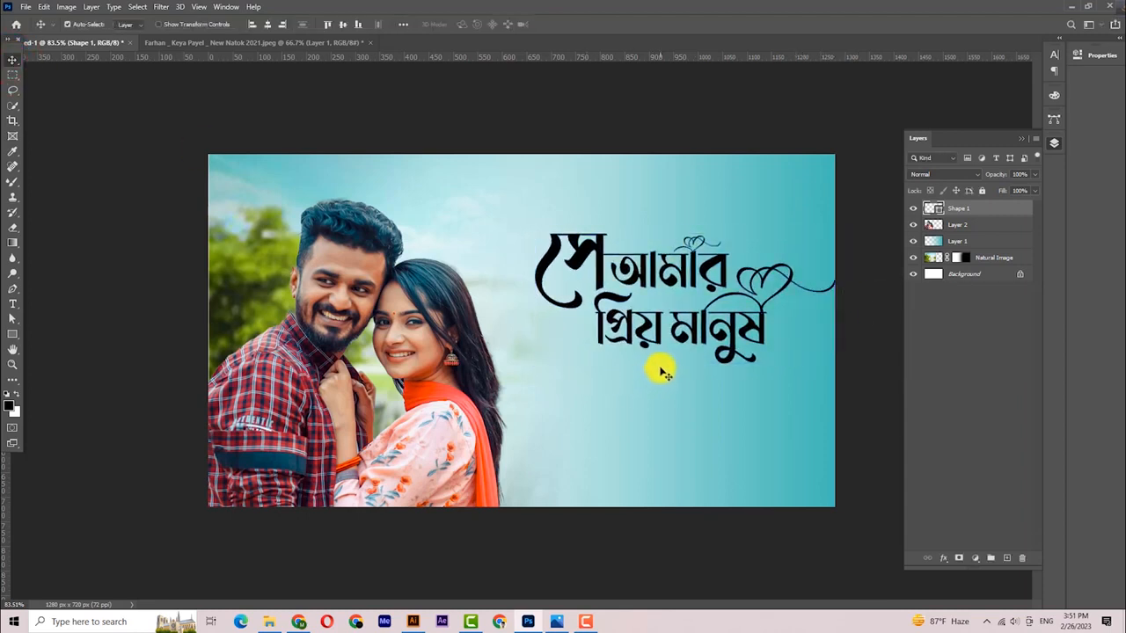
left_click_drag(715, 267, 716, 276)
left_click(511, 128)
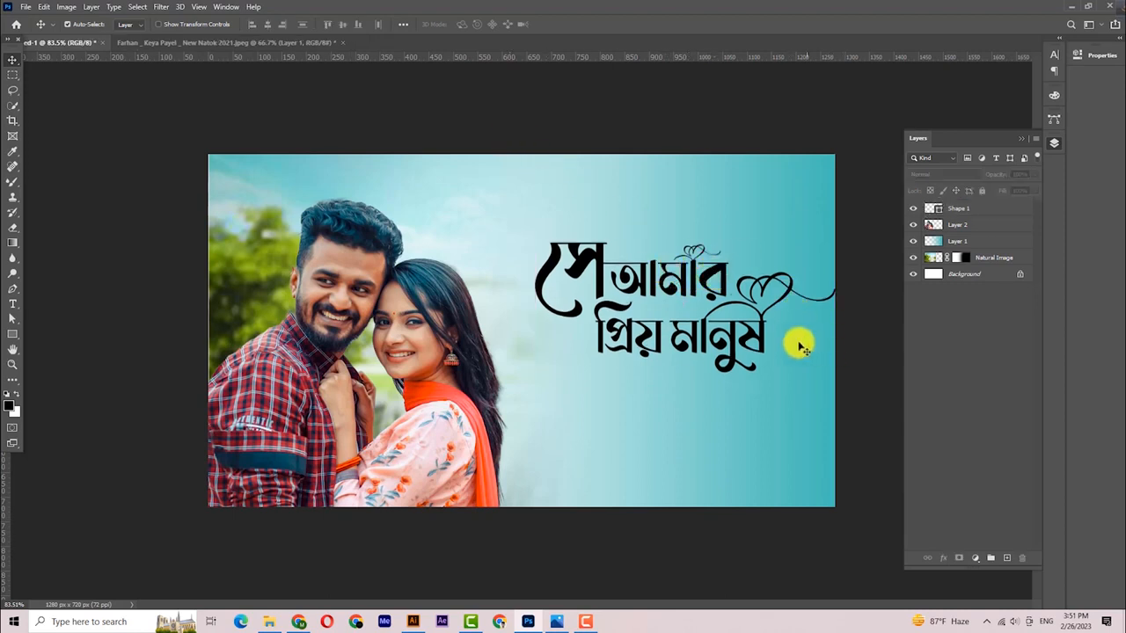
left_click(956, 213)
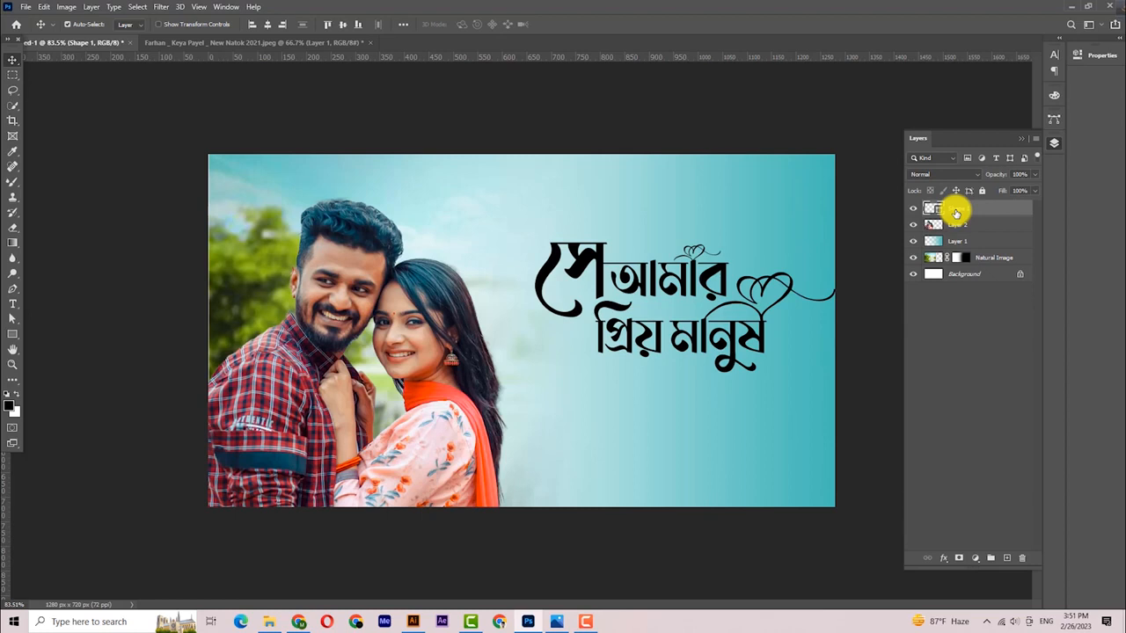
- Duplicate the Shape 1 calligraphy layer and rename the original '1st'
left_click_drag(956, 213, 1006, 558)
double_click(951, 226)
key("BackSpace")
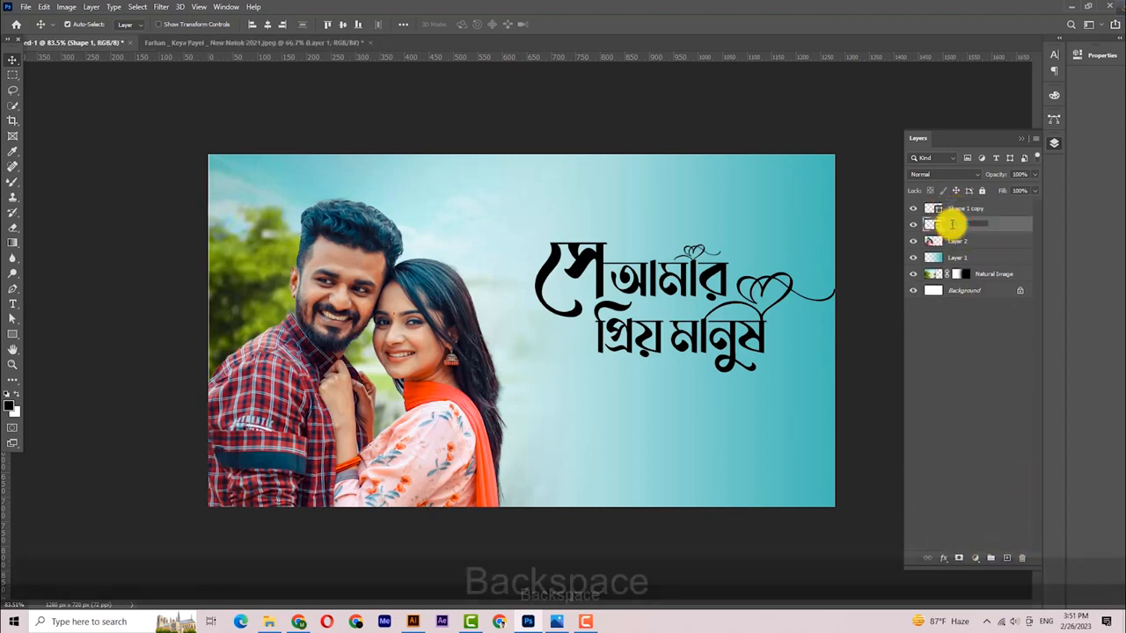
type("1st")
key("Return")
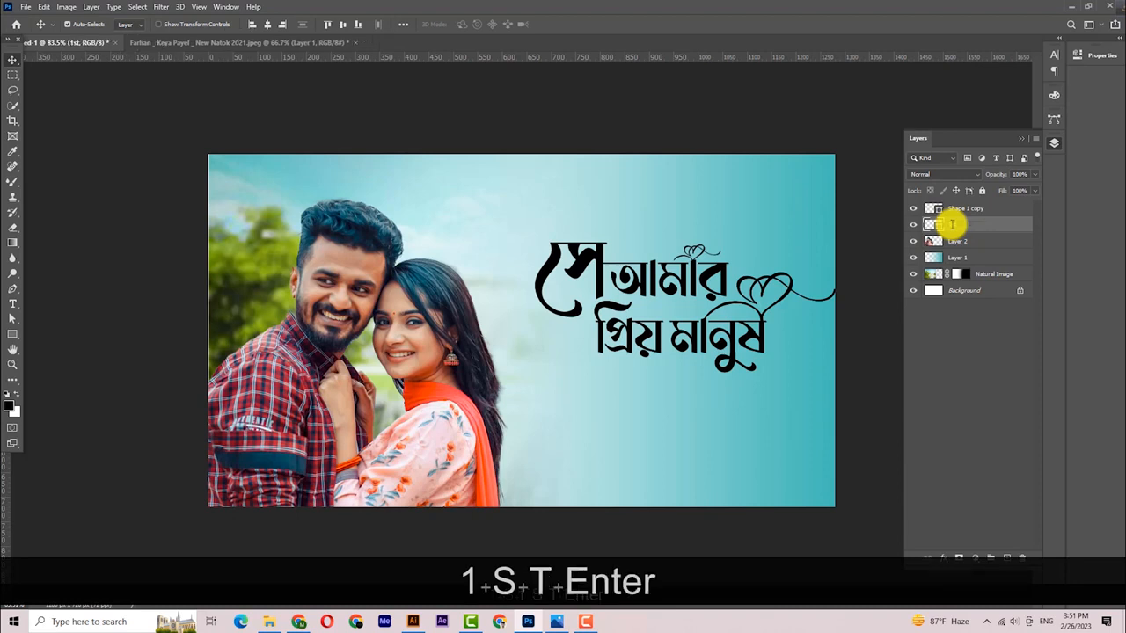
- Rename the copy '2nd', move it below 1st and hide it
double_click(964, 208)
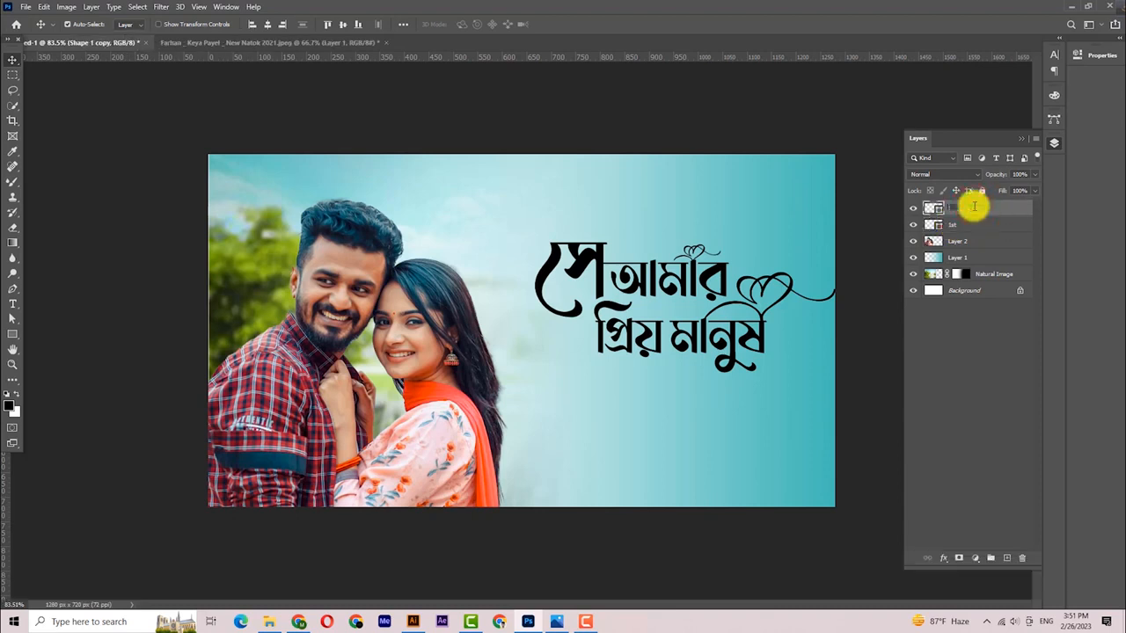
key("BackSpace")
type("2nd")
key("Return")
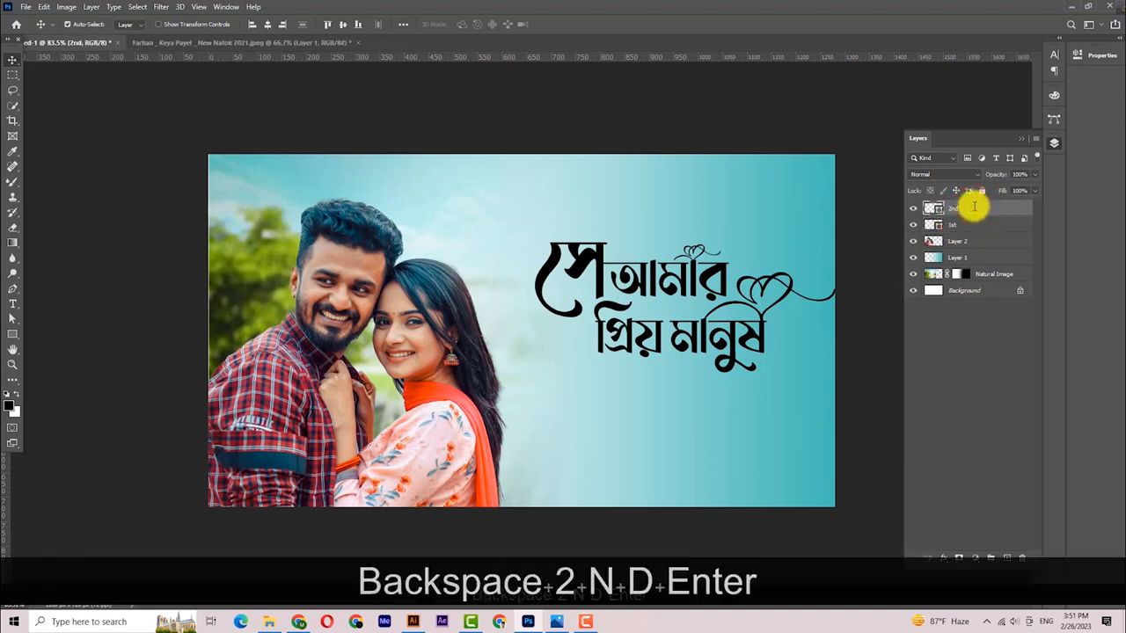
left_click(975, 224, "shift")
left_click_drag(973, 210, 966, 232)
left_click(914, 224)
left_click(957, 213)
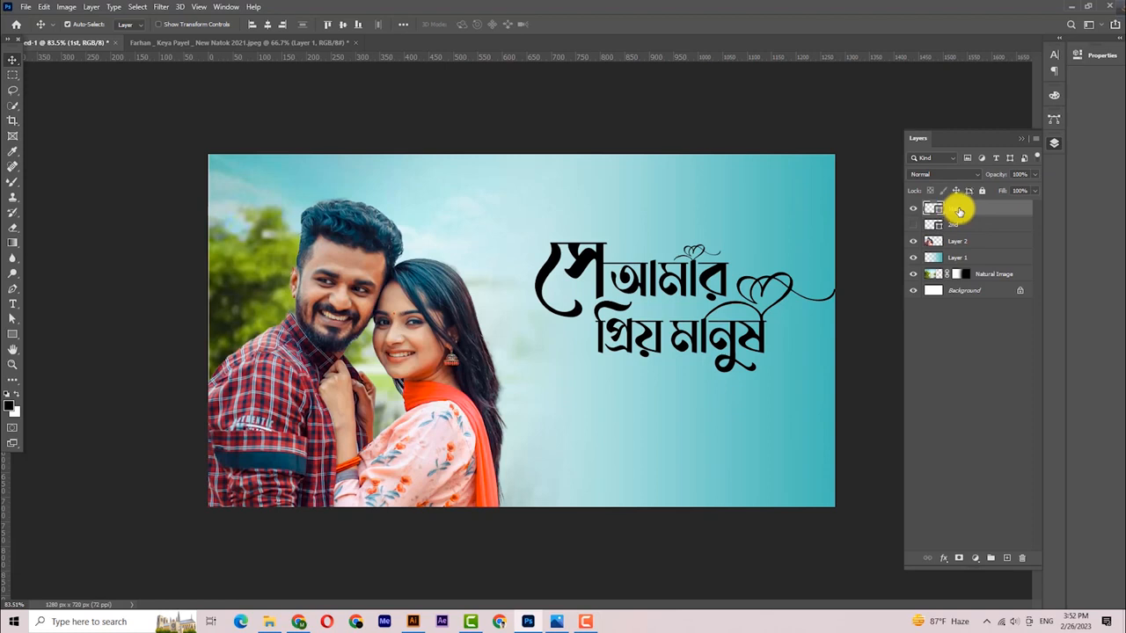
- With Direct Selection, delete the lower line and heart swirl paths from layer 1st
right_click(13, 320)
left_click(56, 329)
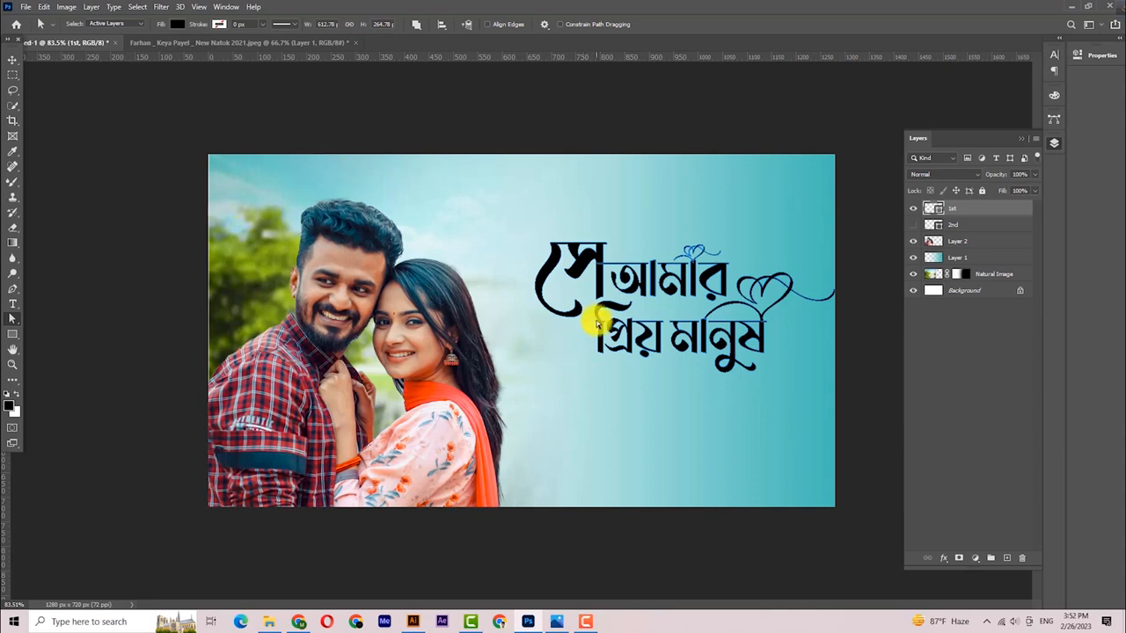
left_click_drag(595, 319, 676, 375)
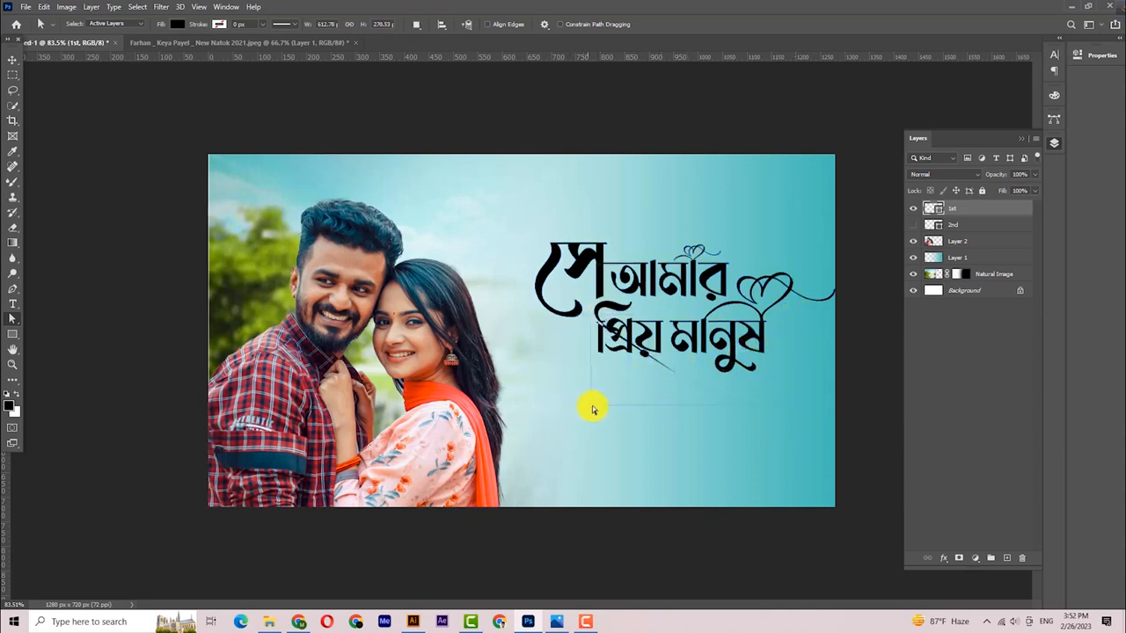
left_click_drag(594, 410, 596, 409)
key("Delete")
key("Delete")
key("Delete")
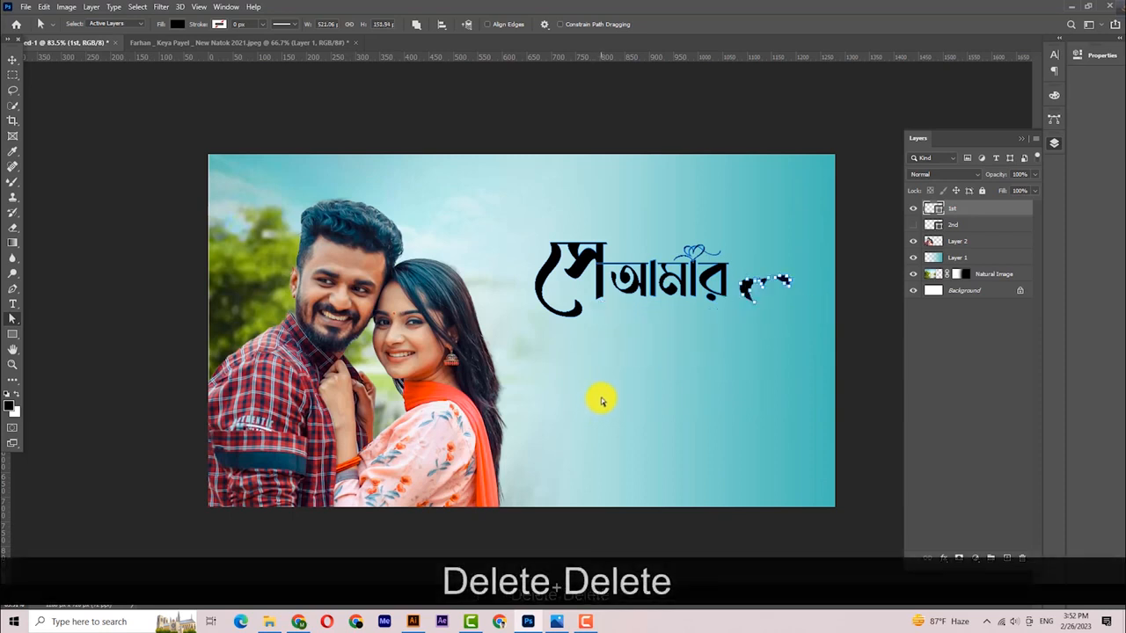
- Hide 1st, show layer 2nd and delete its top-line path points
left_click(11, 61)
left_click(912, 211)
left_click(912, 211)
left_click(913, 214)
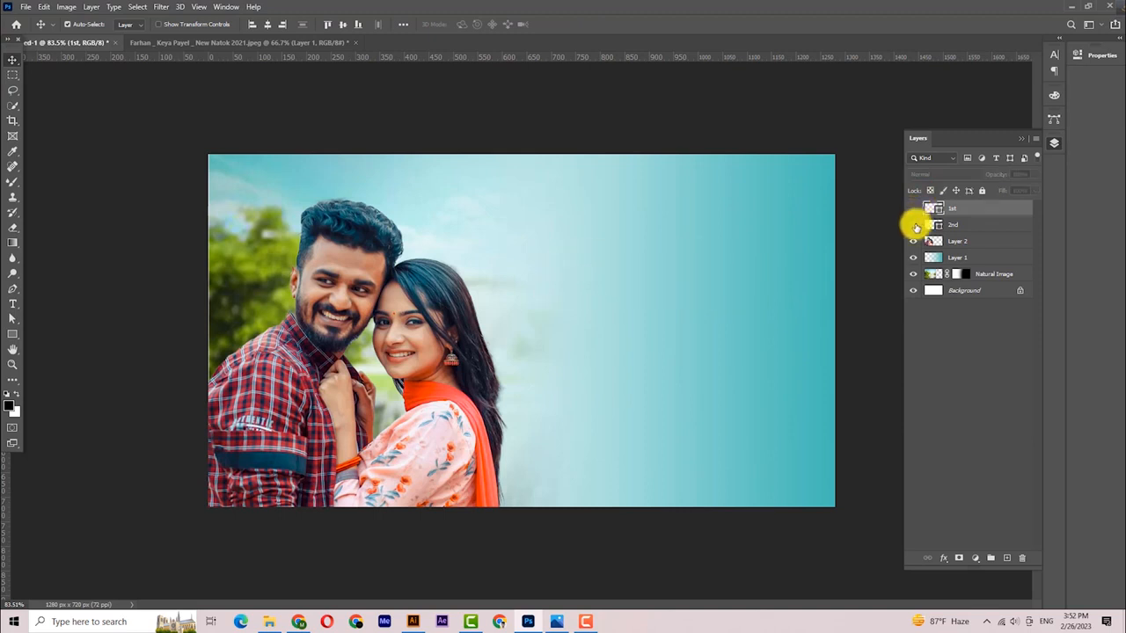
left_click(915, 226)
left_click(954, 227)
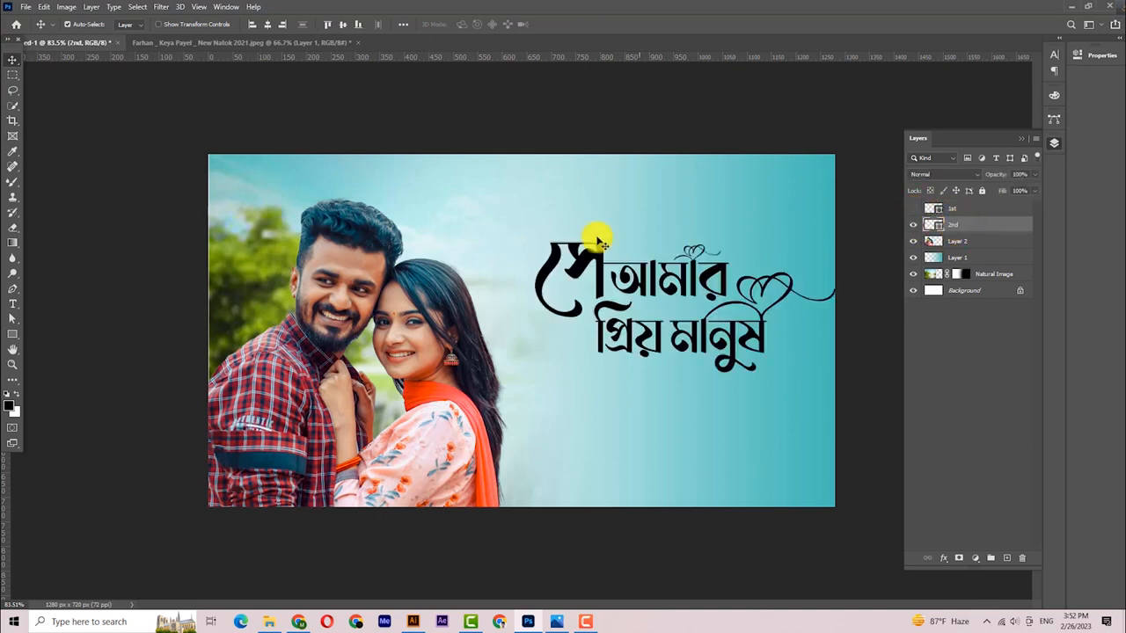
left_click(13, 320)
left_click(47, 332)
left_click_drag(506, 217, 733, 264)
key("Delete")
key("Delete")
key("Delete")
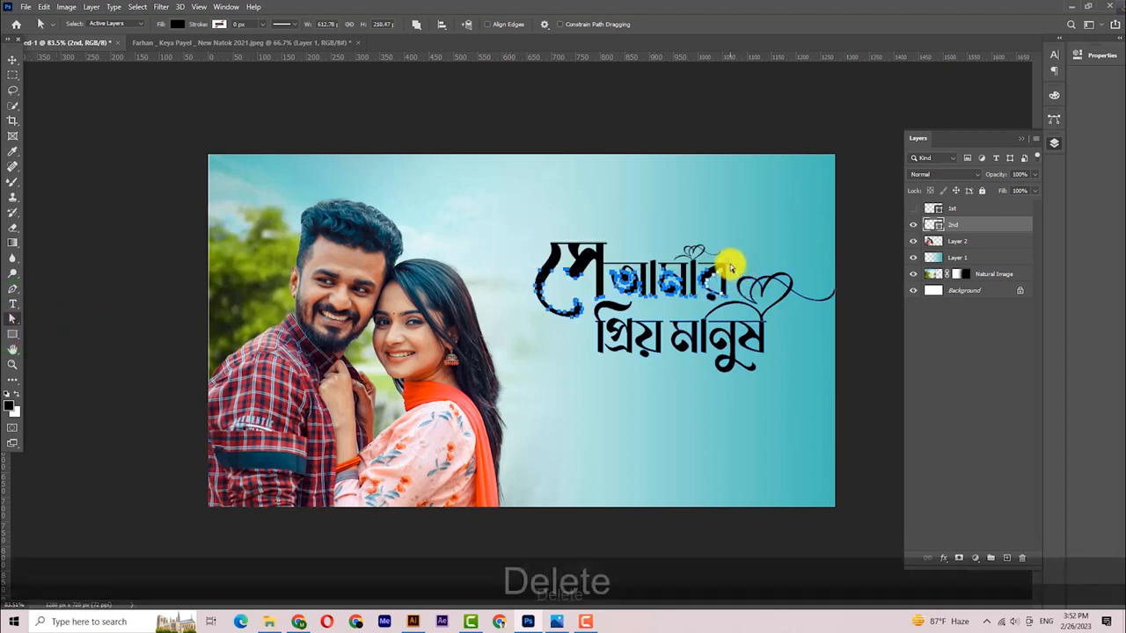
- Undo the accidental layer removal, delete a stray point near the heart, and show 1st again
key("Delete")
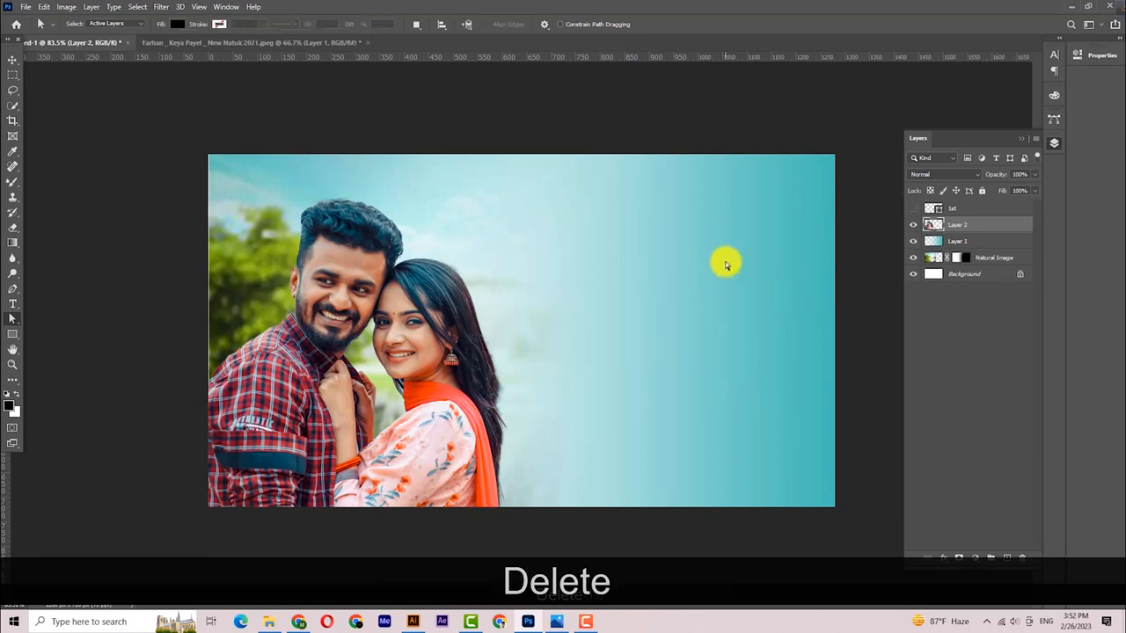
key("ctrl+z")
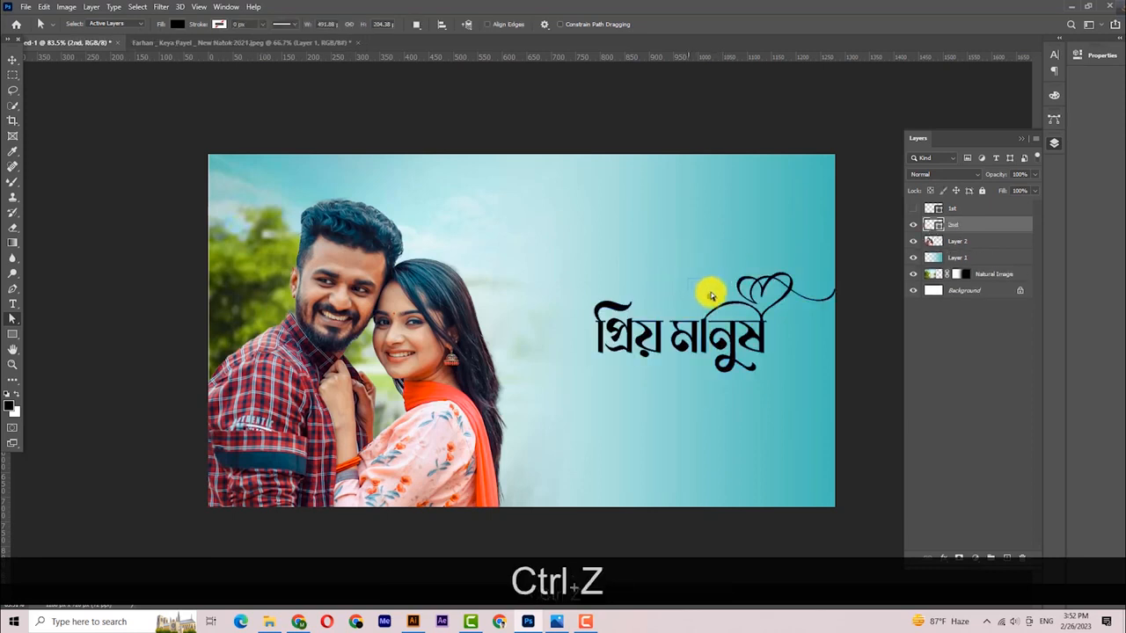
left_click_drag(719, 304, 723, 296)
key("Delete")
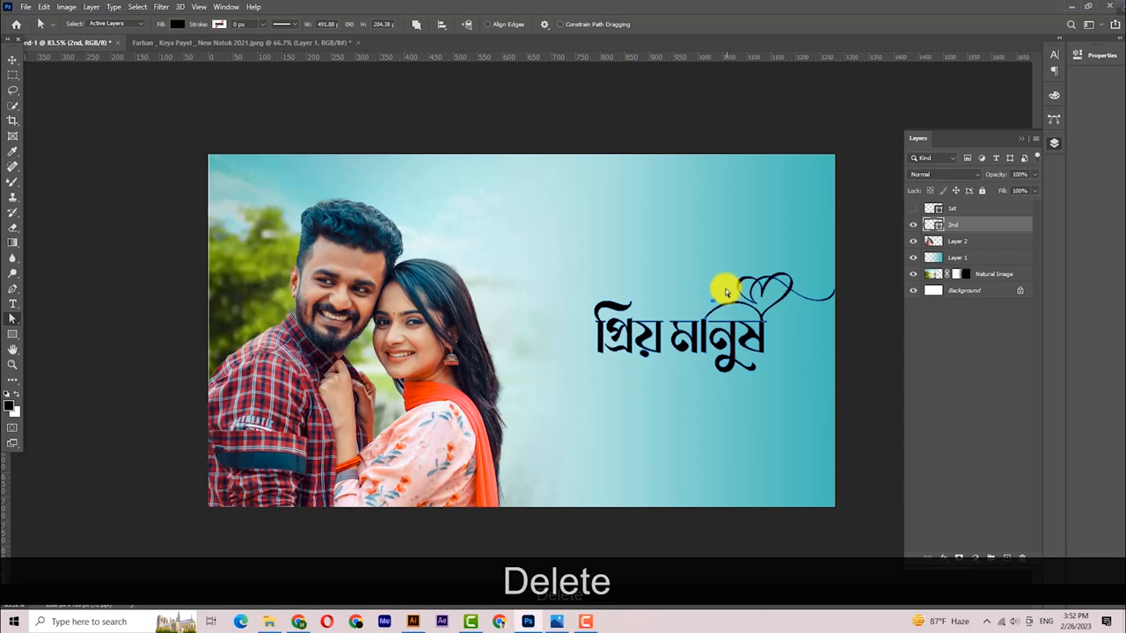
left_click(12, 59)
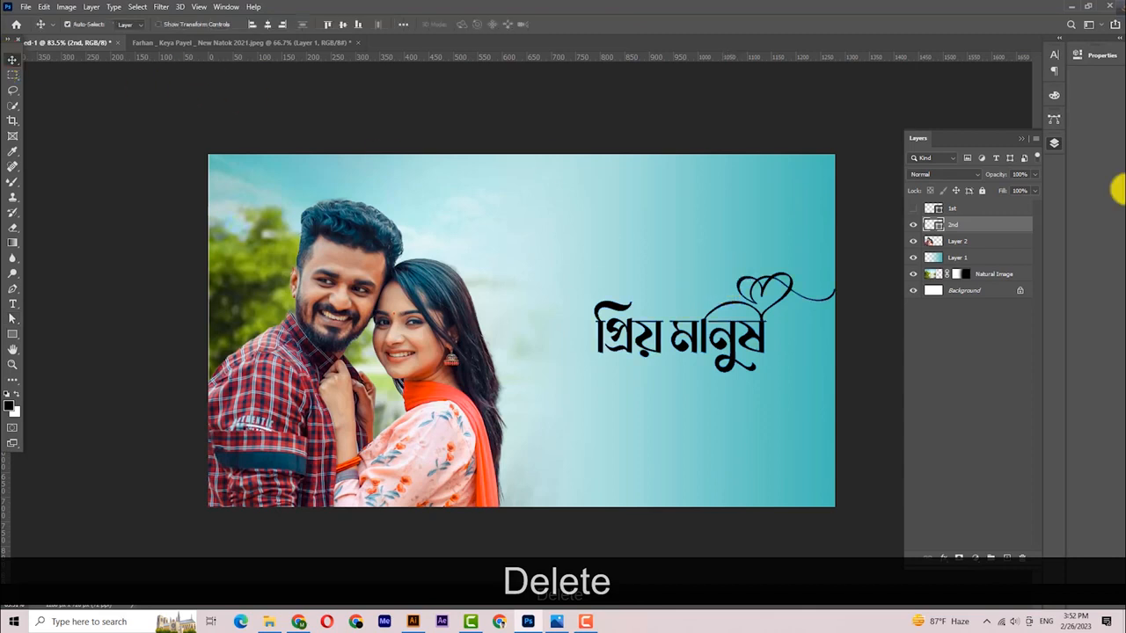
left_click(912, 211)
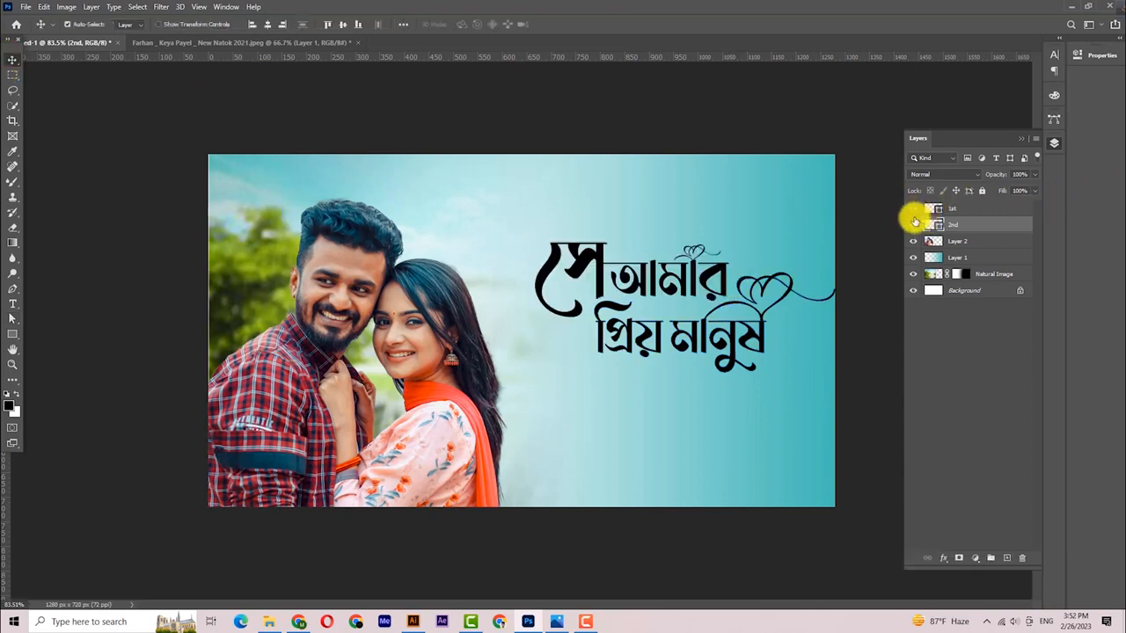
left_click(912, 225)
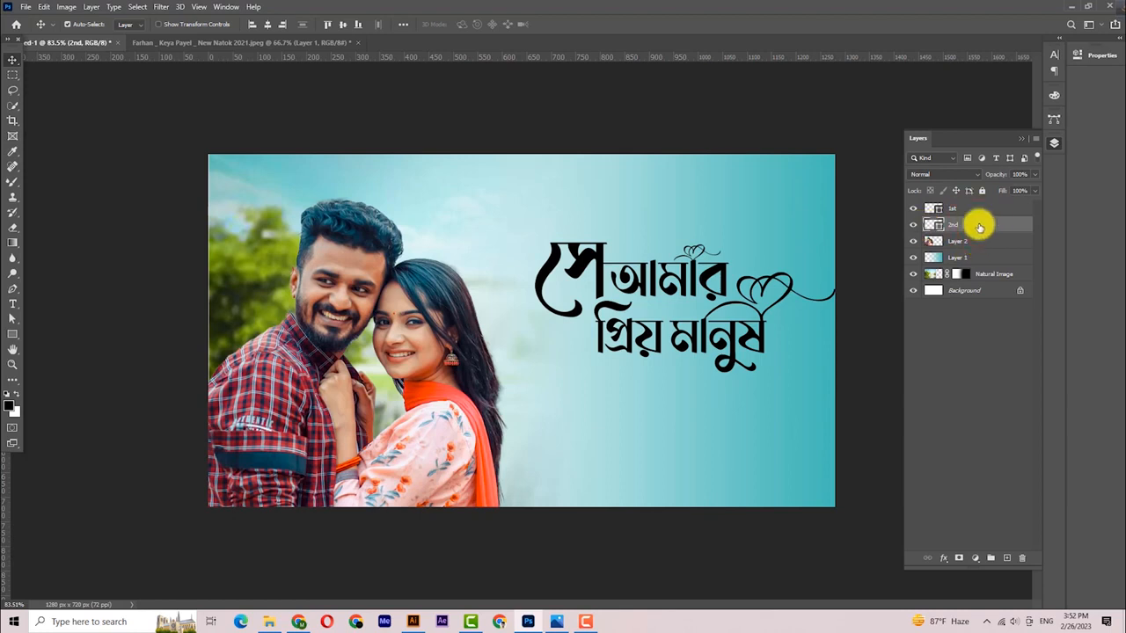
- Add a Gradient Overlay to layer 2nd with its left stop set to red ff0000
left_click(944, 559)
left_click(969, 524)
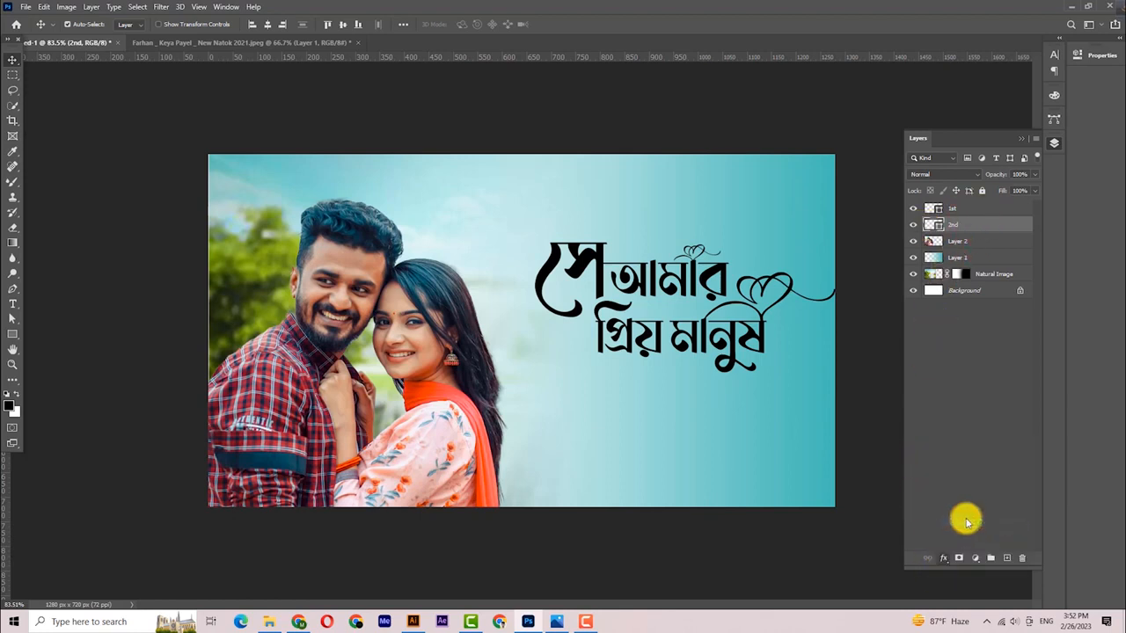
left_click_drag(893, 176, 300, 57)
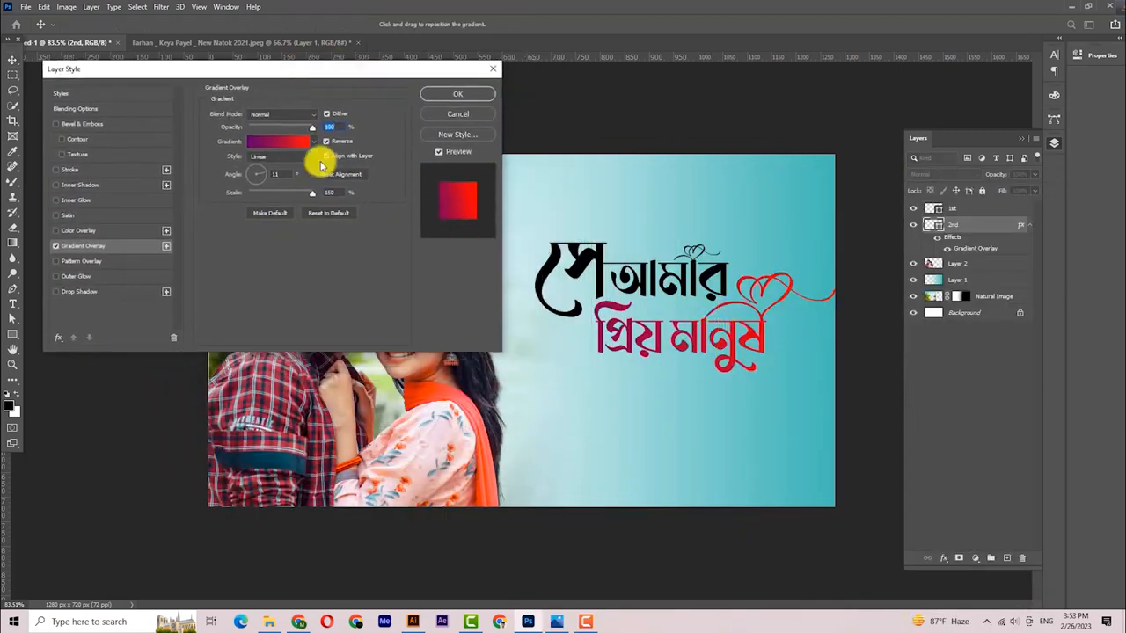
left_click(268, 147)
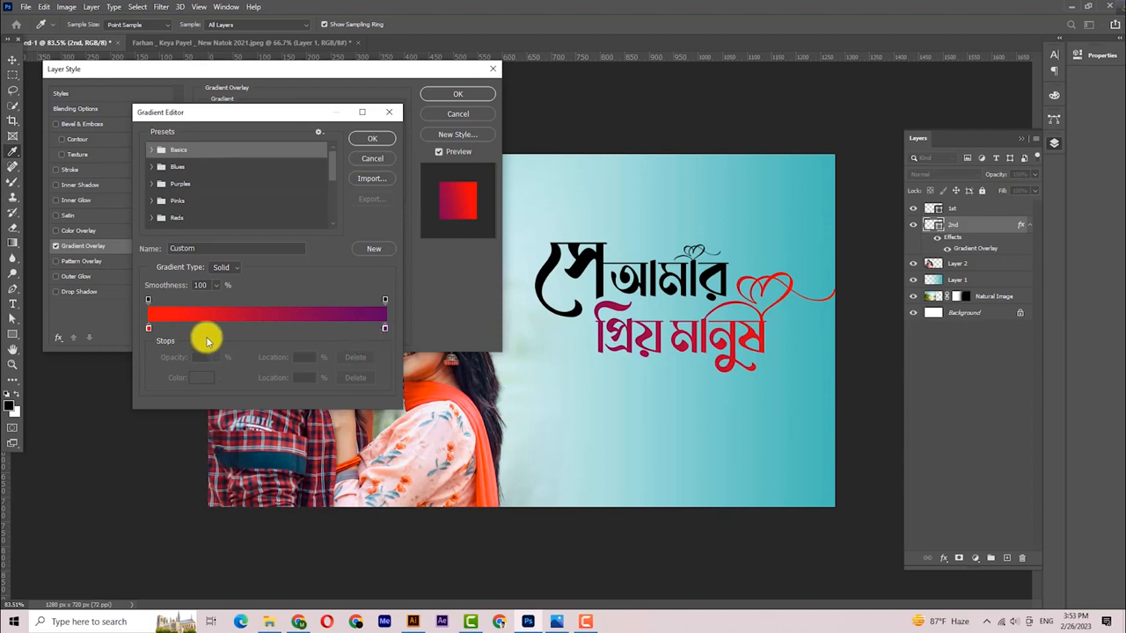
double_click(149, 329)
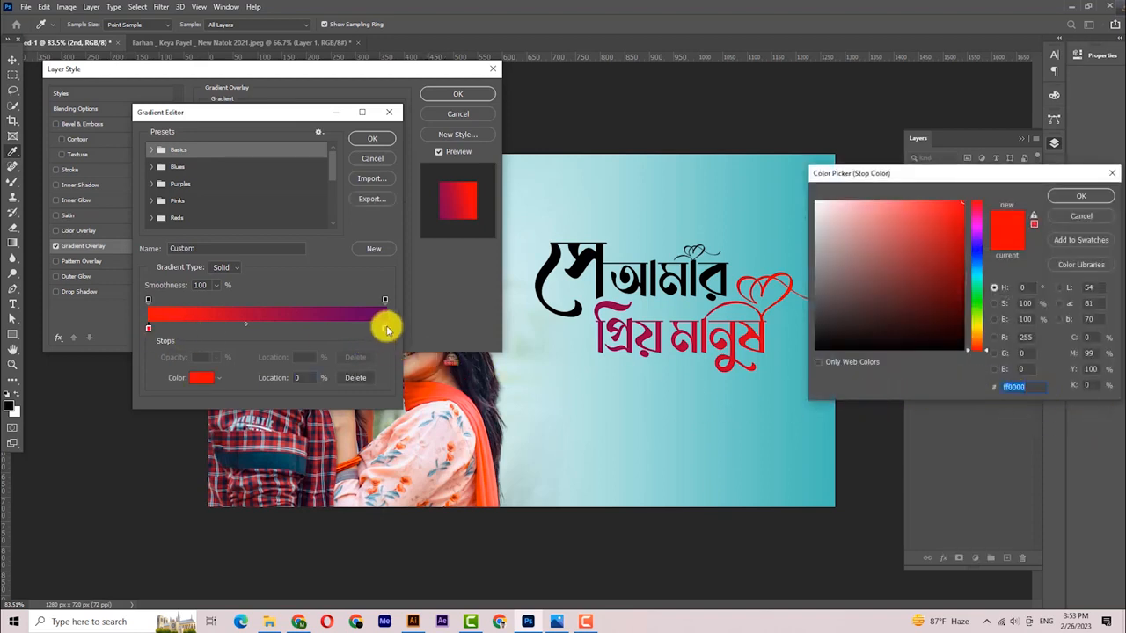
left_click(1081, 196)
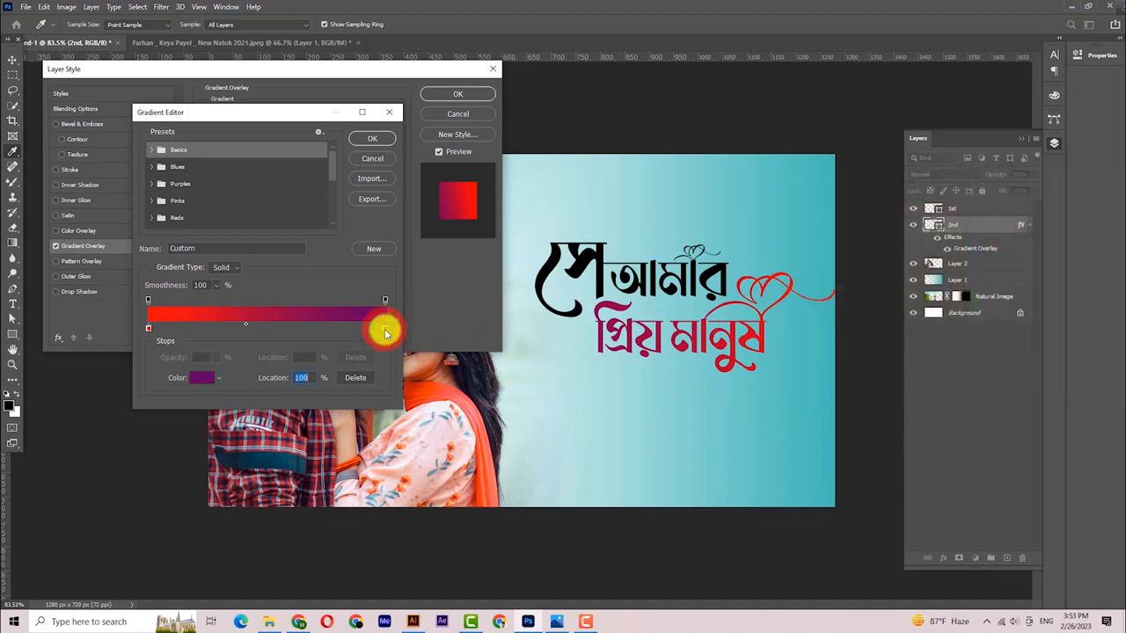
- Set the right gradient stop to purple 5e0063 and apply the overlay
double_click(384, 329)
double_click(1022, 387)
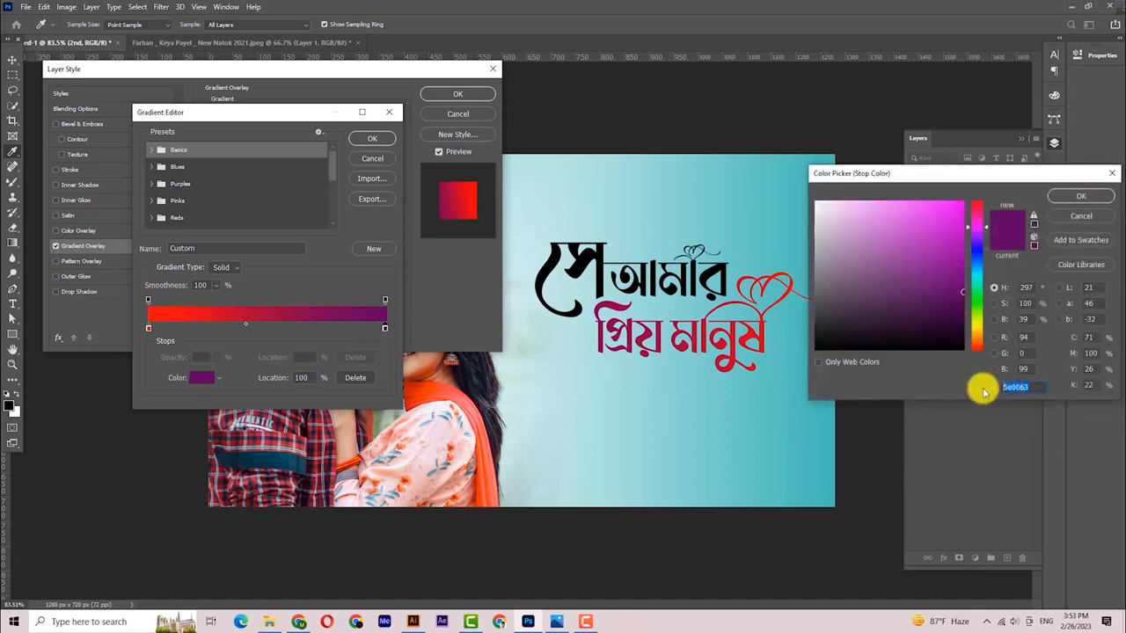
left_click(1081, 196)
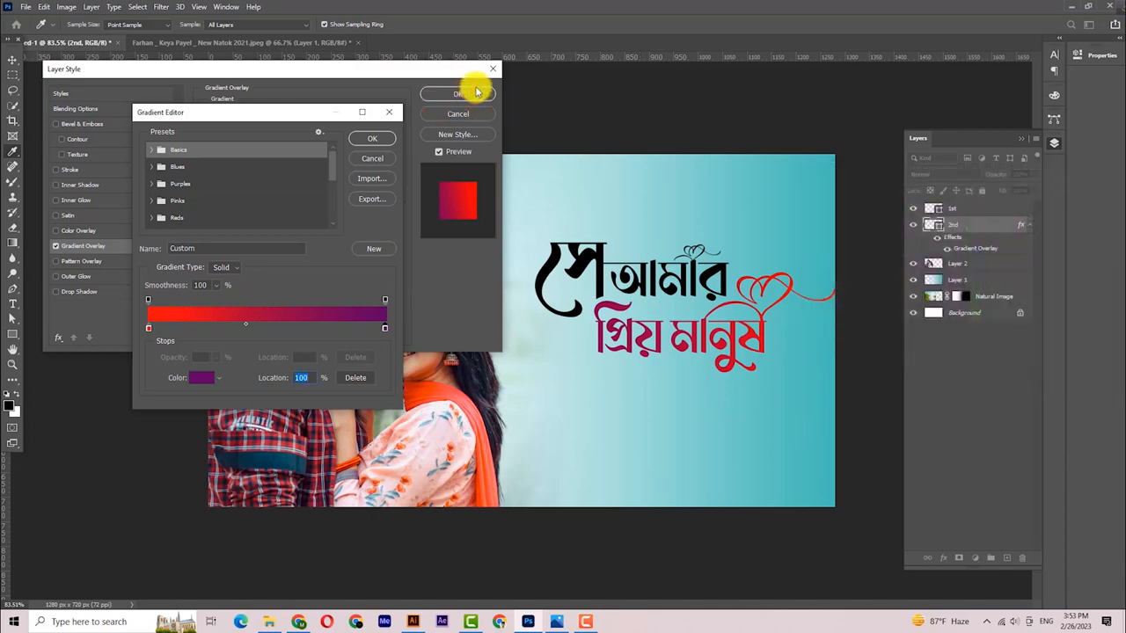
left_click(387, 137)
left_click(448, 93)
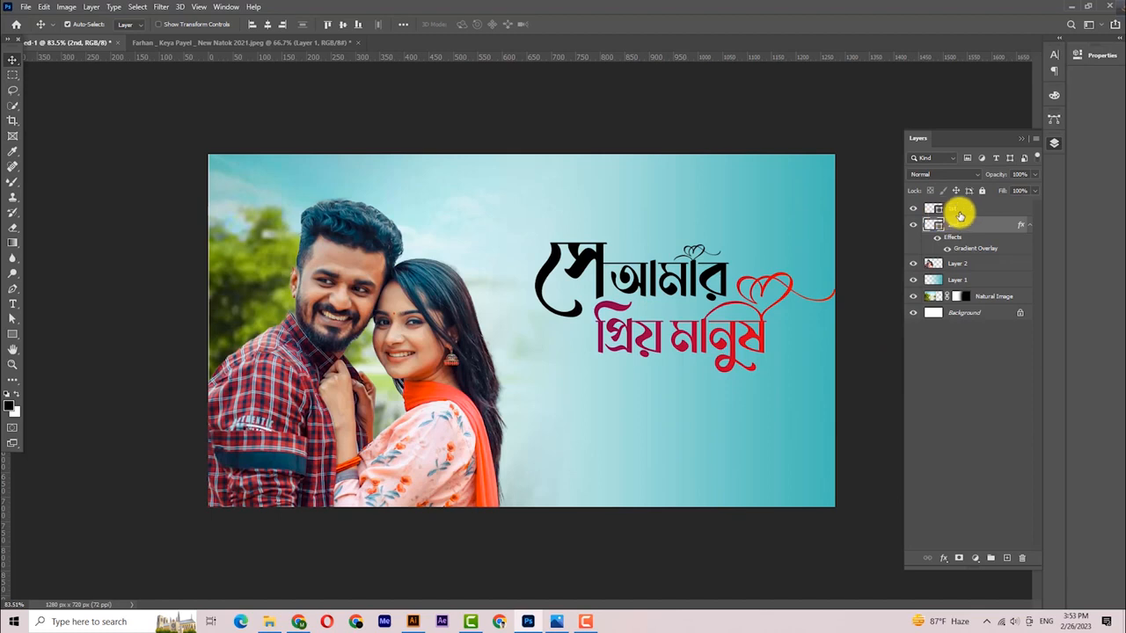
left_click(959, 211)
left_click(914, 209)
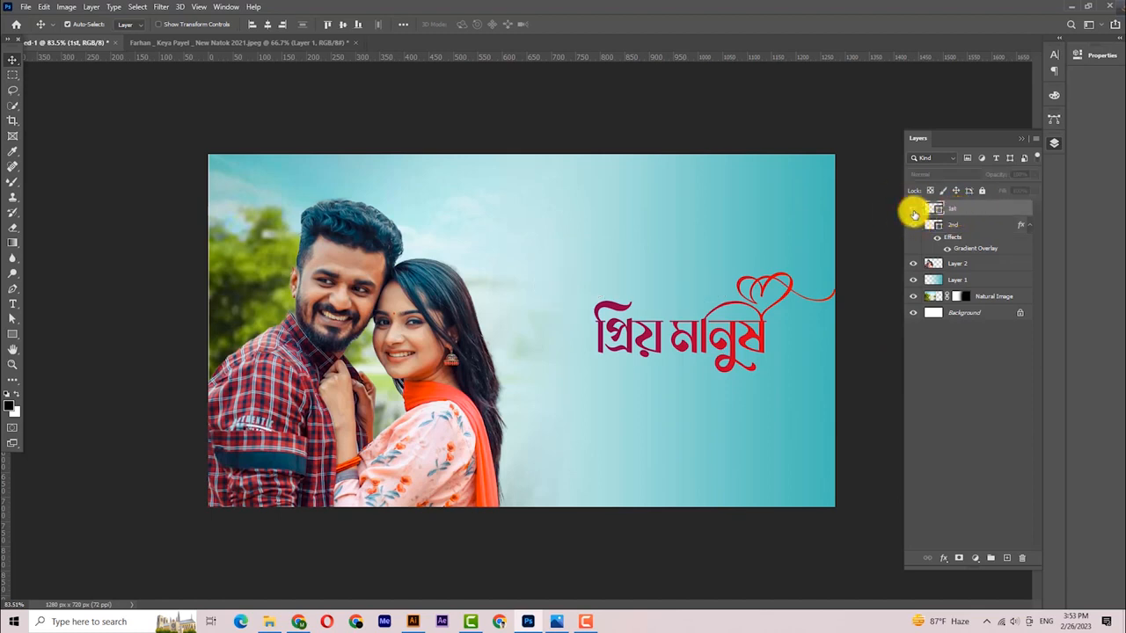
left_click(913, 209)
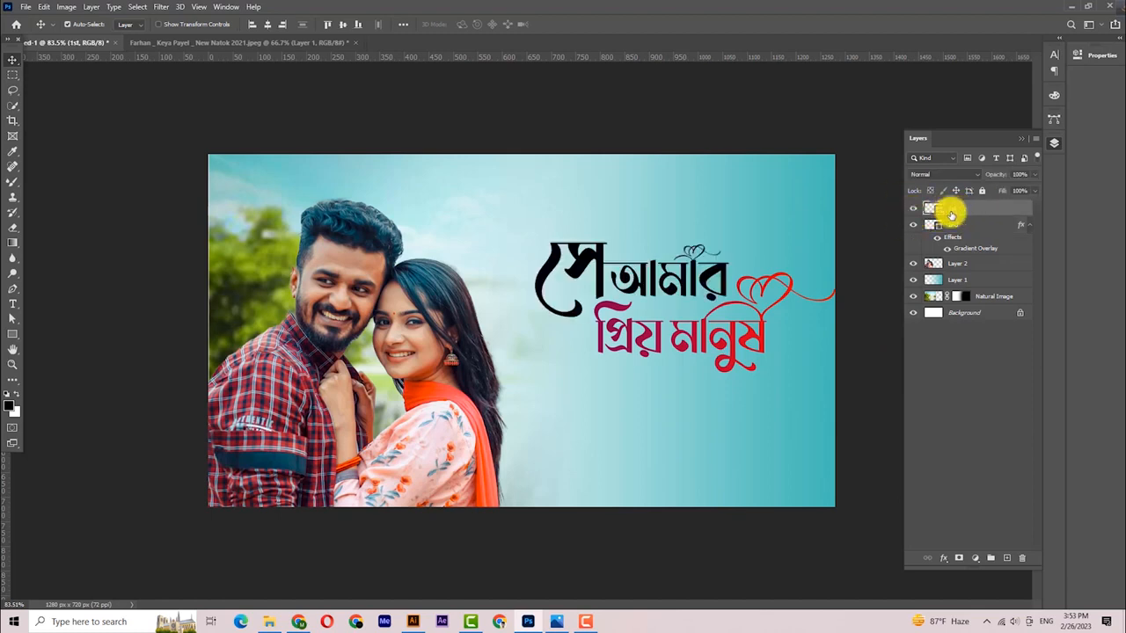
- Add a Gradient Overlay to layer 1st with its right stop changed to orange ff9600
left_click(944, 558)
left_click(964, 526)
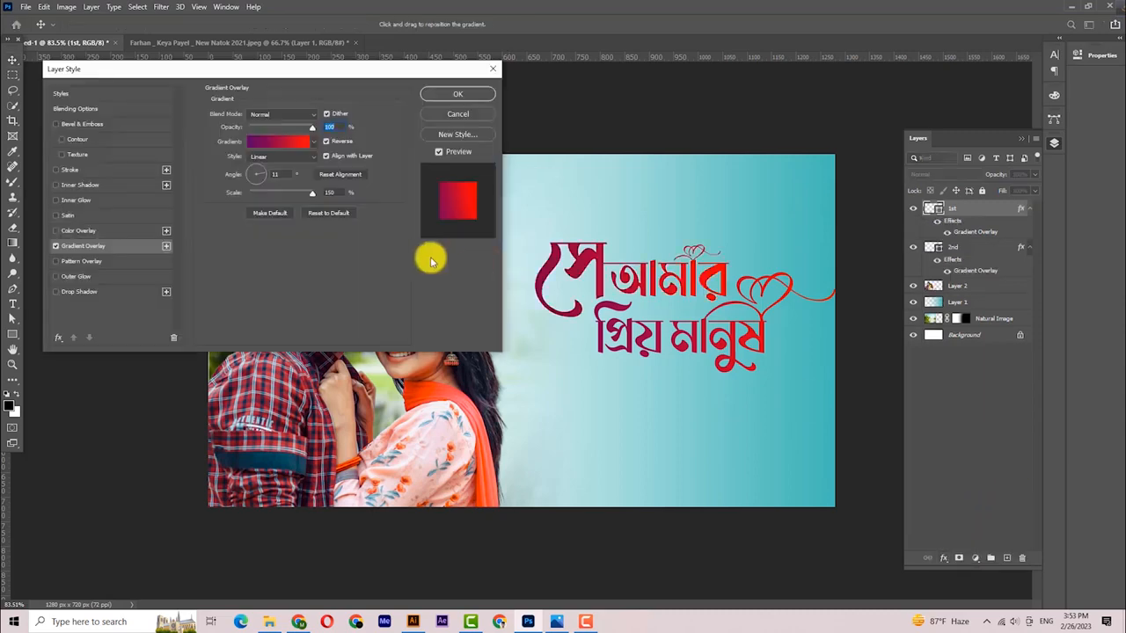
left_click(265, 142)
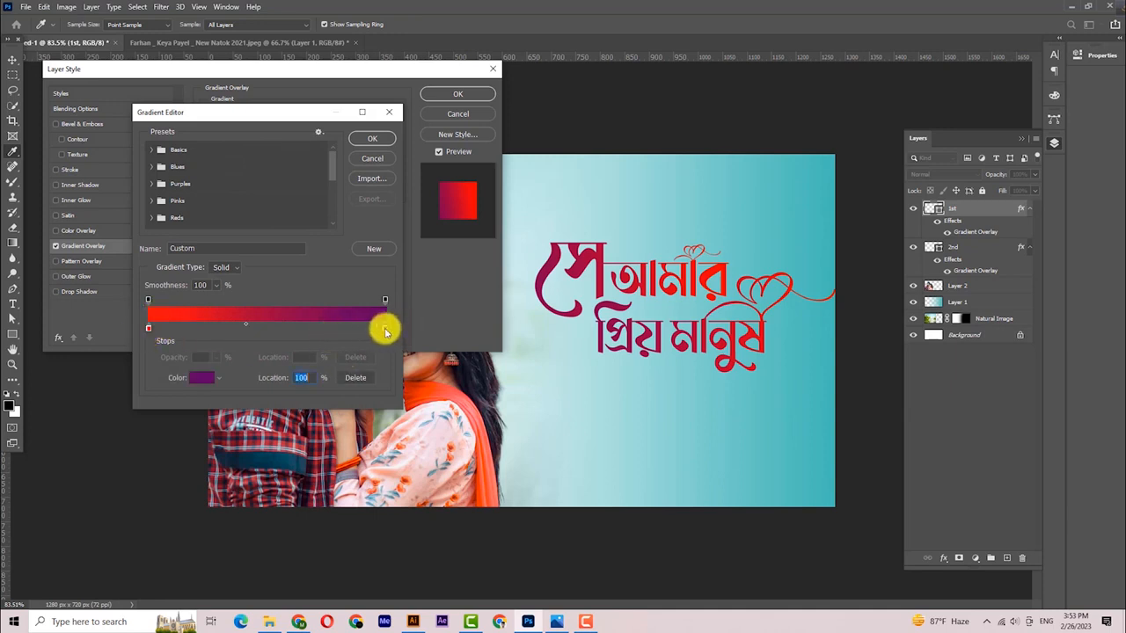
double_click(385, 328)
left_click(979, 336)
left_click_drag(942, 281, 980, 193)
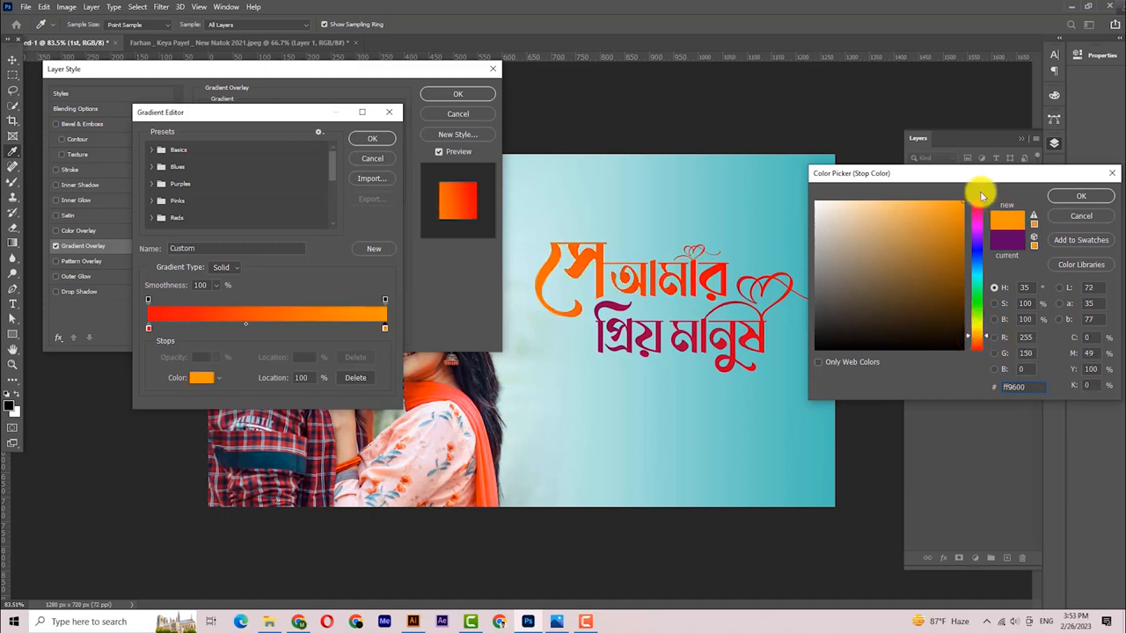
left_click(1060, 195)
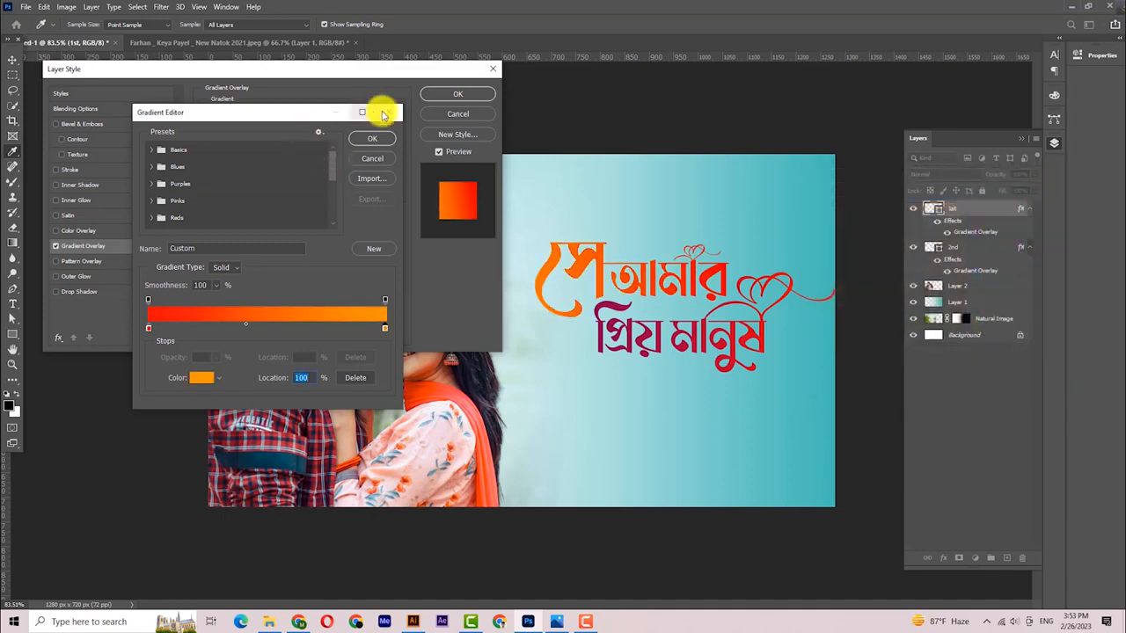
left_click(372, 139)
left_click(461, 93)
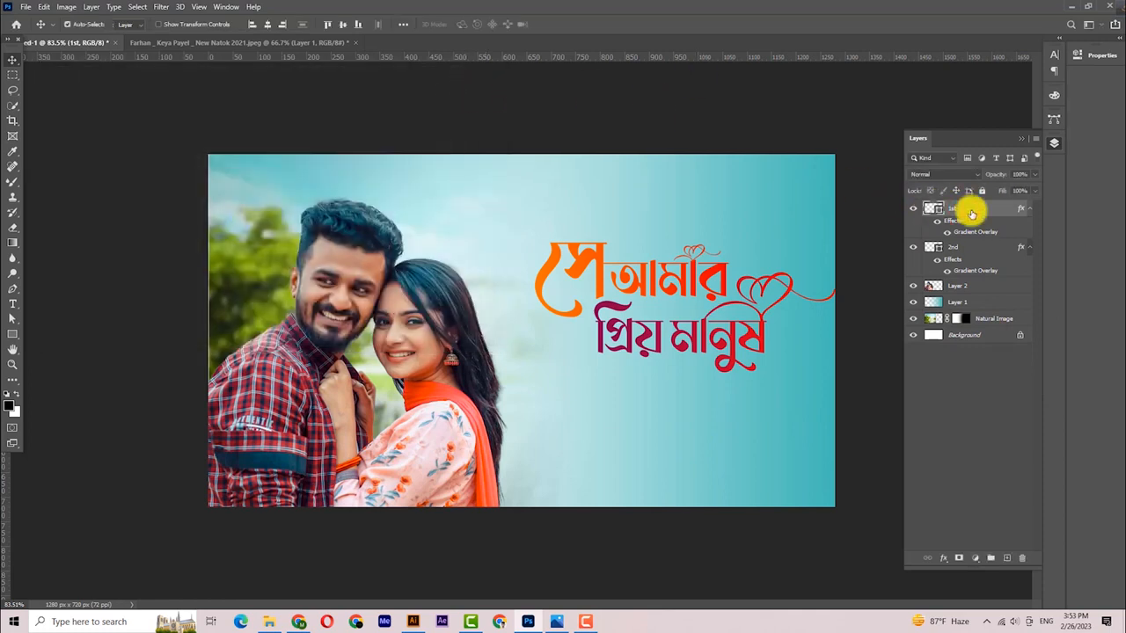
- Add Emboss-style Bevel & Emboss (Chisel Hard, 126% depth, 4 px) to layers 1st and 2nd
left_click(944, 557)
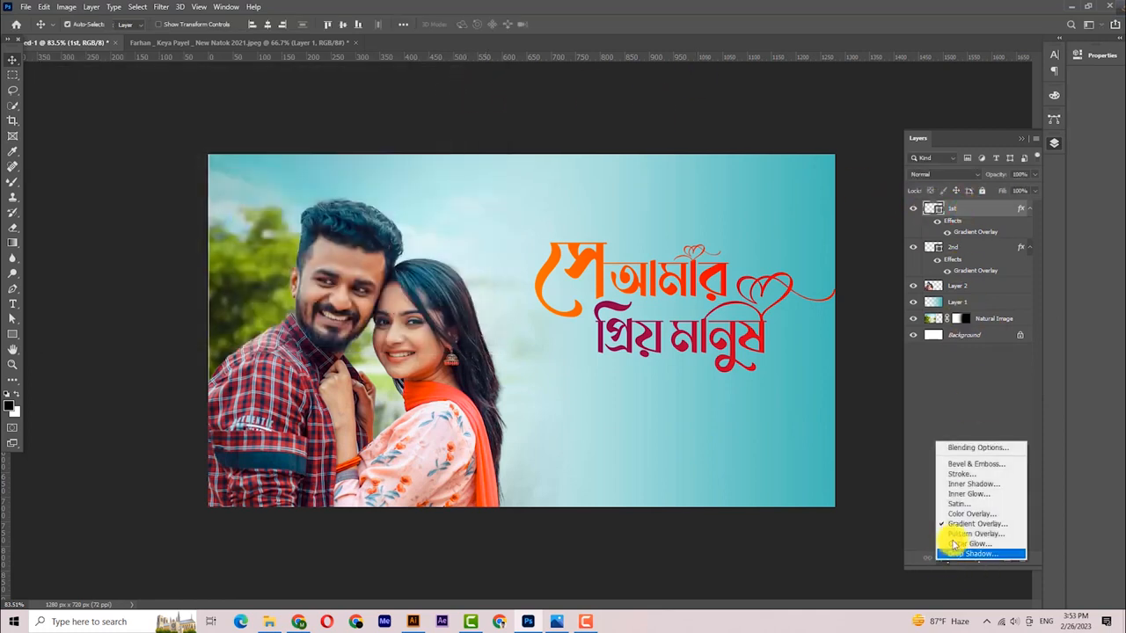
left_click(974, 465)
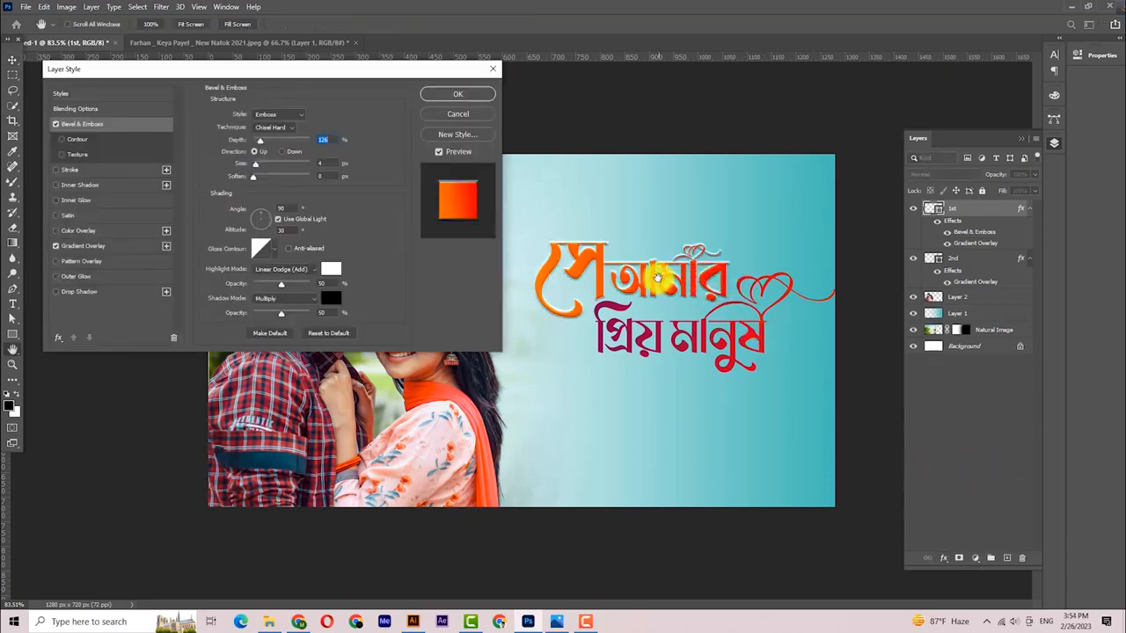
left_click(457, 95)
left_click(968, 259)
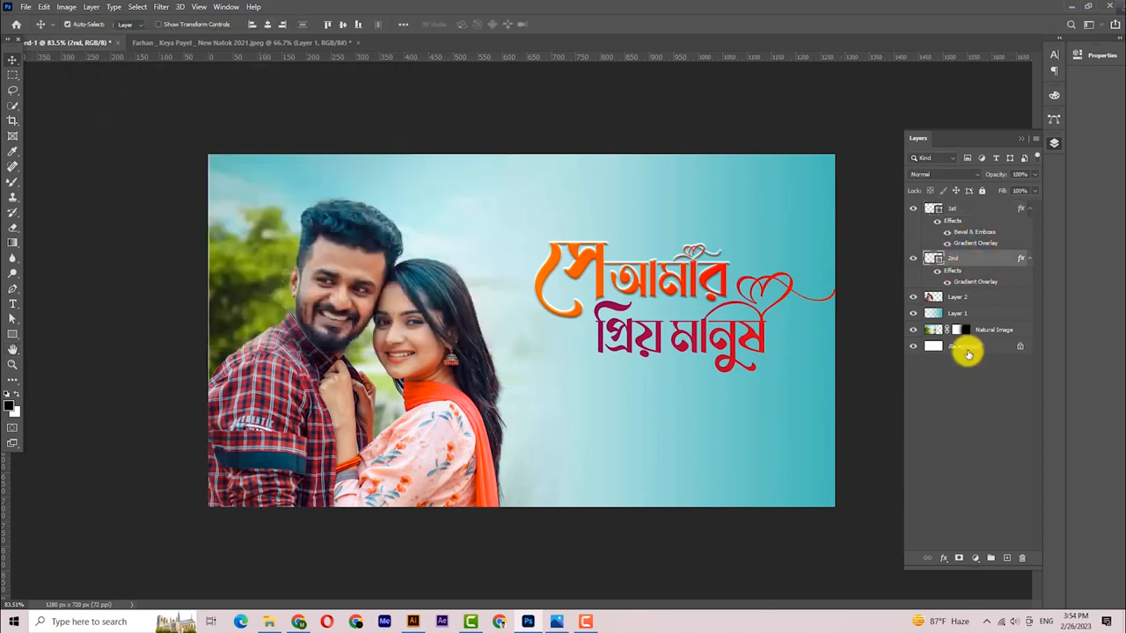
left_click(944, 558)
left_click(972, 460)
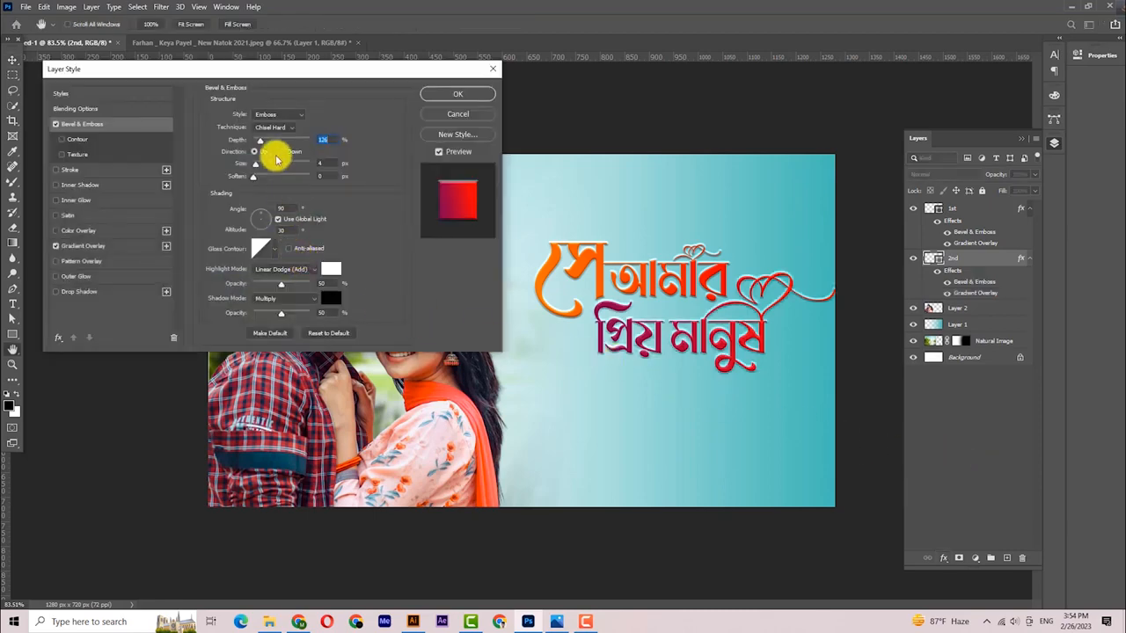
left_click(443, 95)
- Stretch the second title line slightly wider
key("ctrl+t")
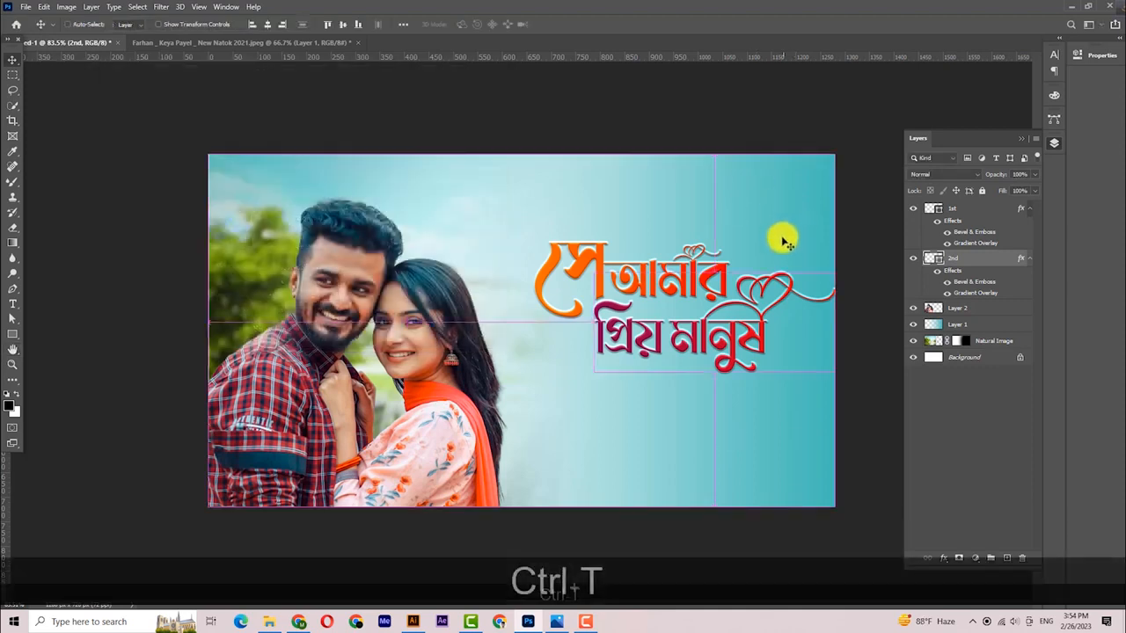
left_click_drag(834, 322, 840, 322)
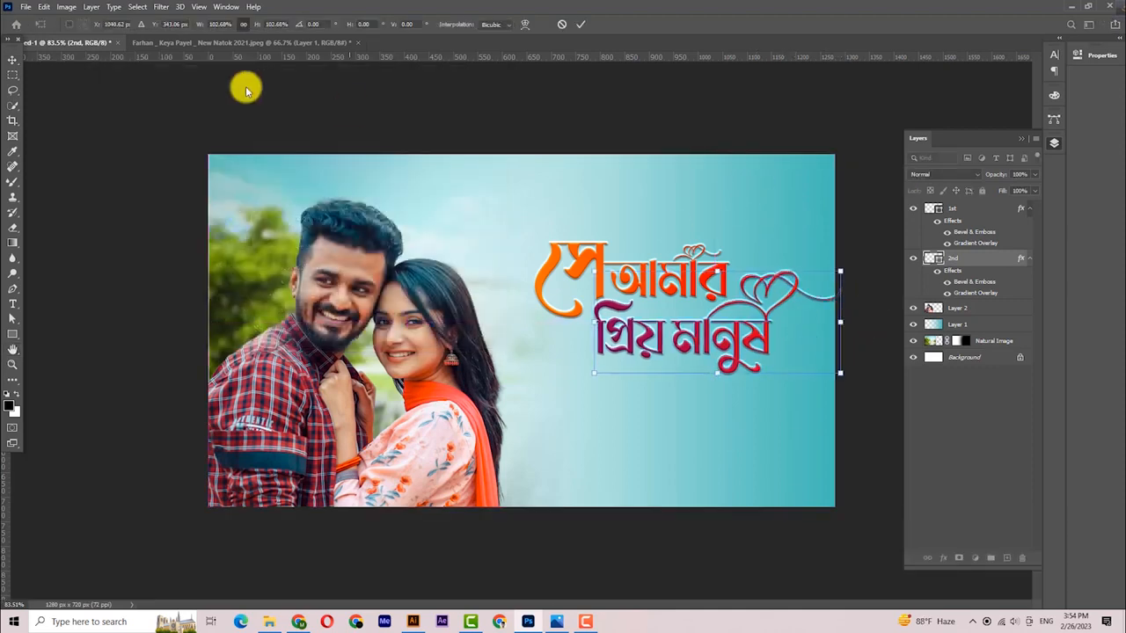
left_click(15, 61)
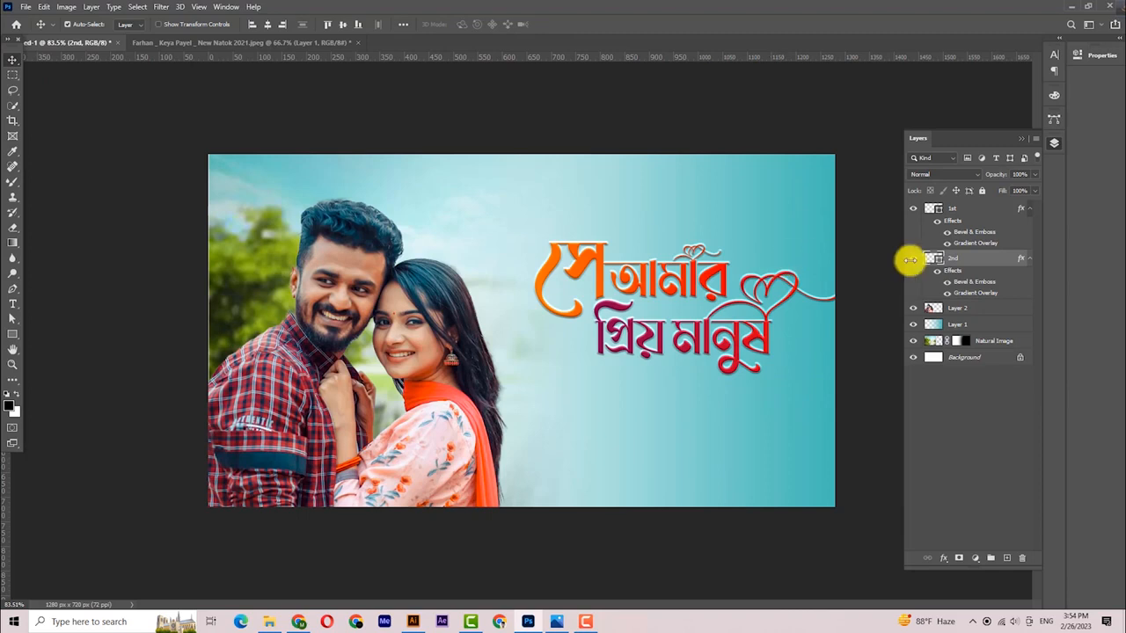
- Group the title layers as Title and move the Nagad logo to the top-right corner
left_click(957, 208)
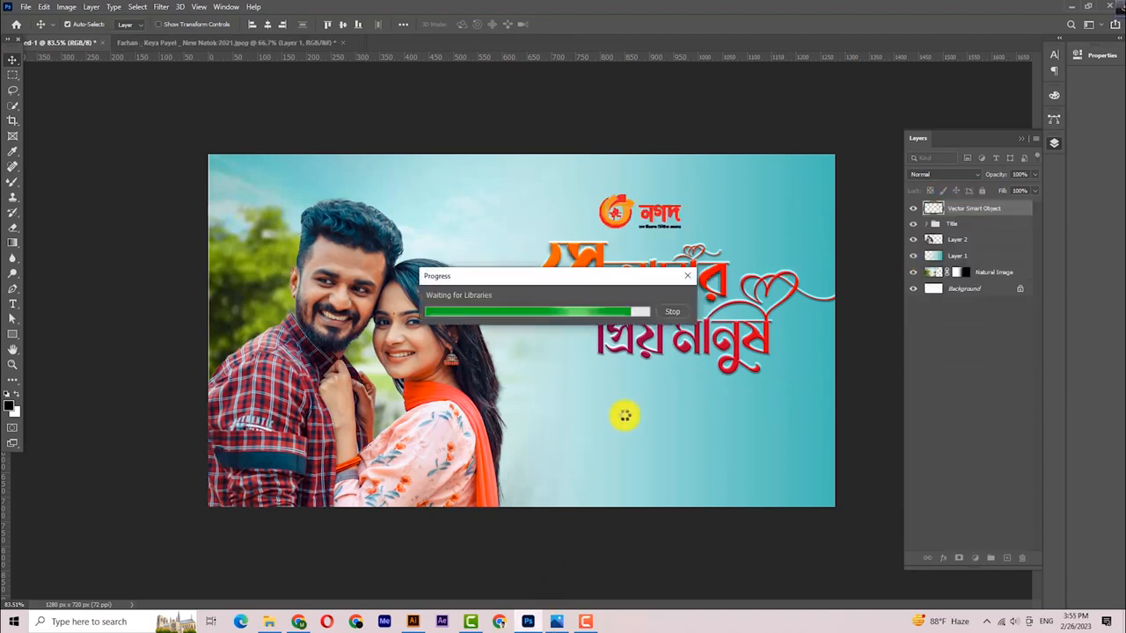
left_click(688, 276)
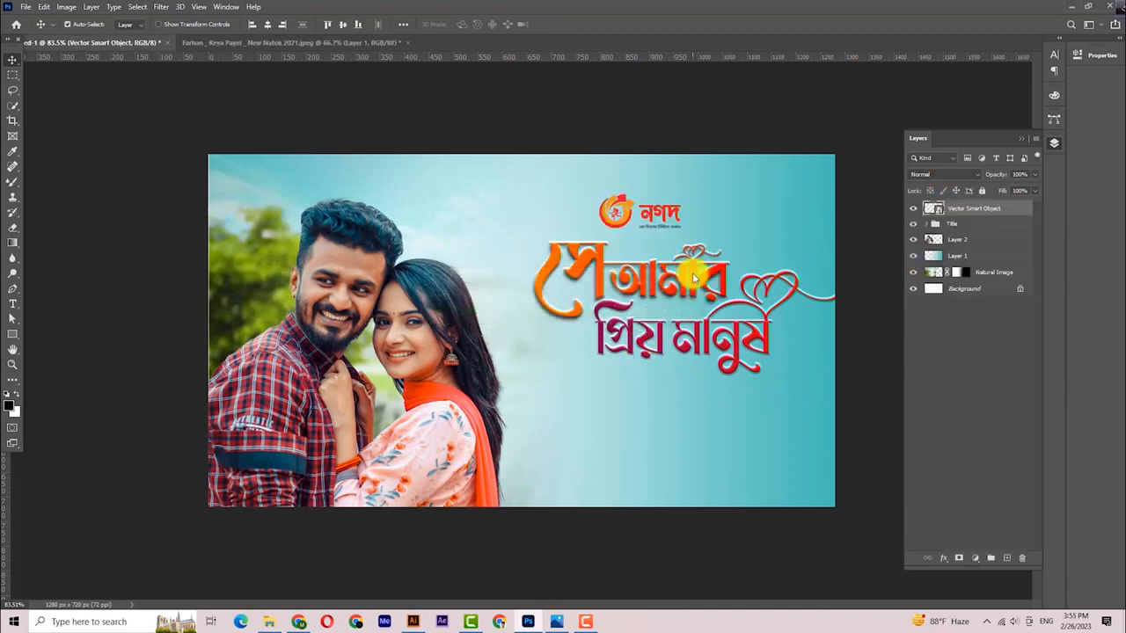
key("ctrl+t")
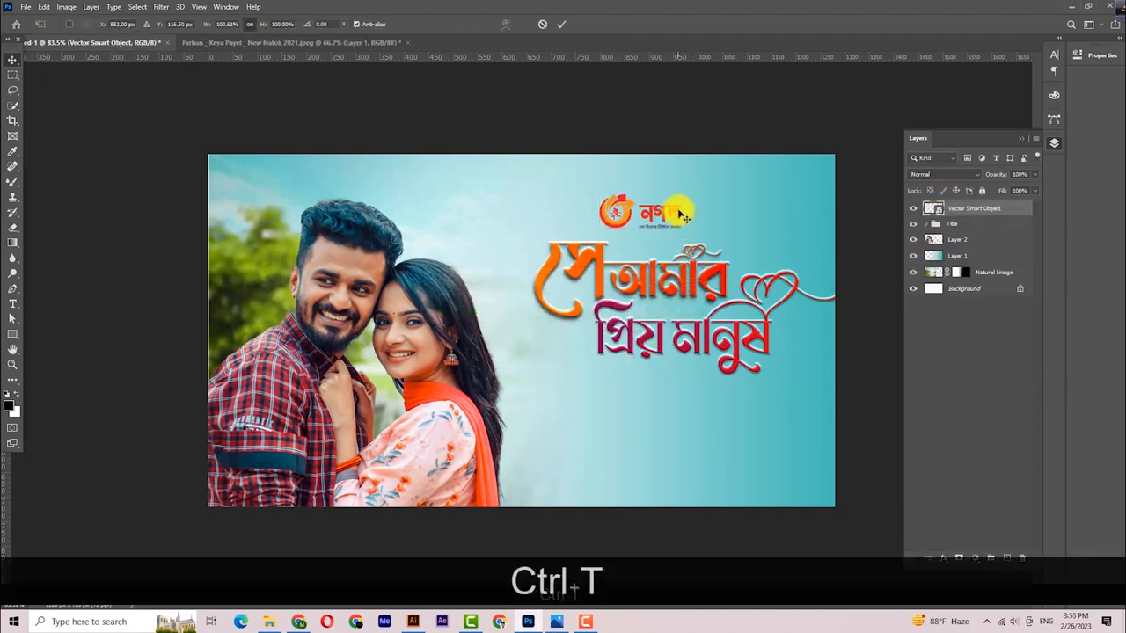
left_click_drag(682, 216, 791, 209)
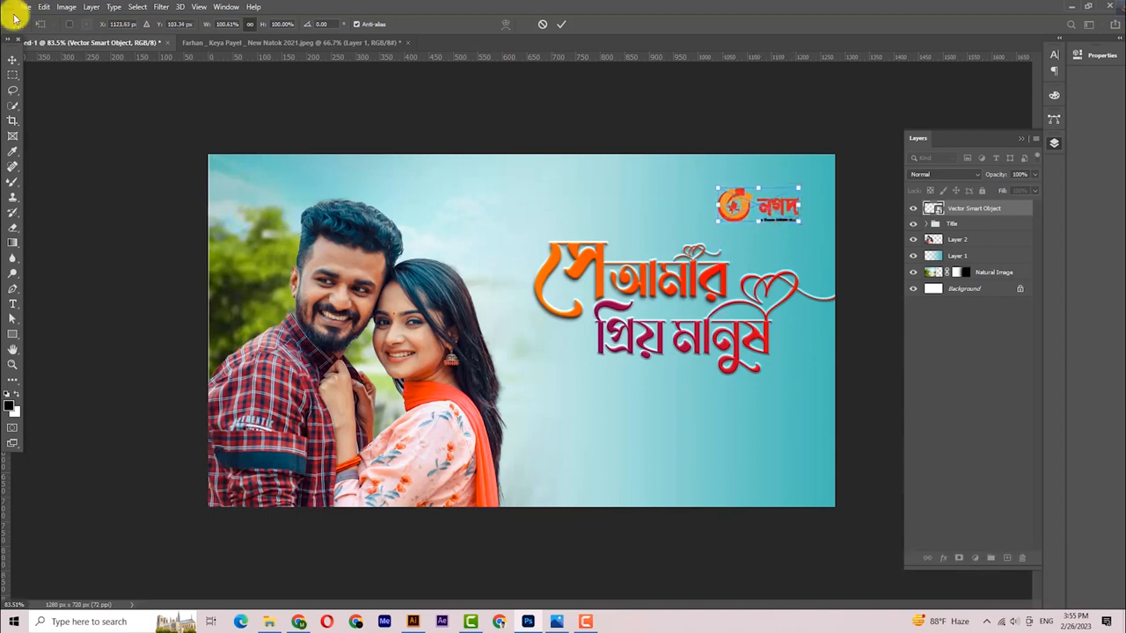
left_click(10, 58)
key("Right")
key("Right")
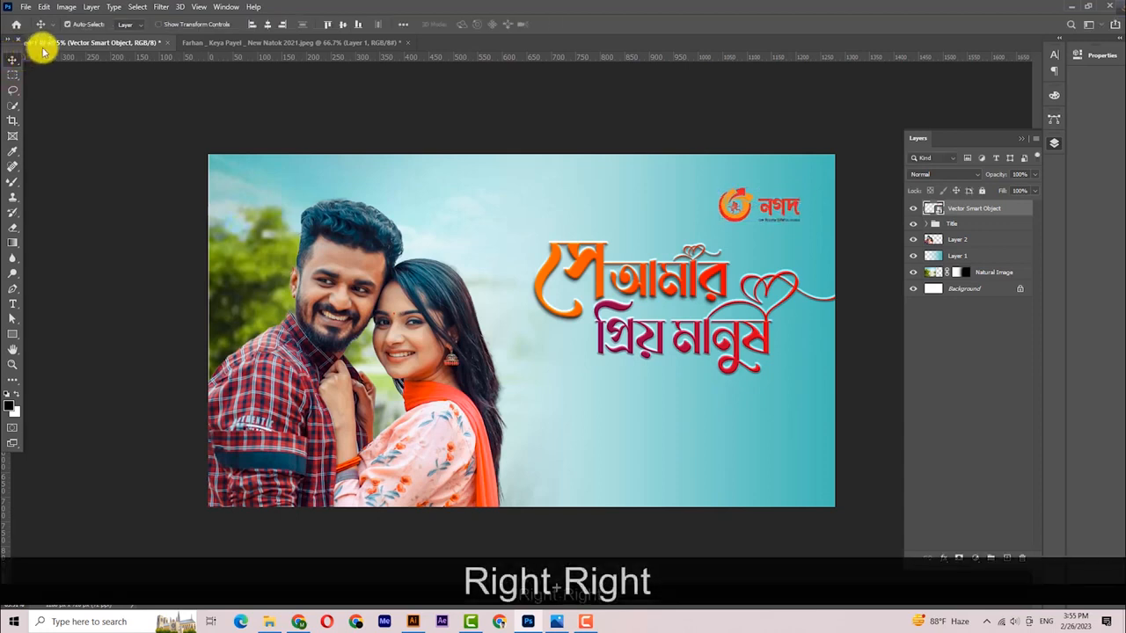
left_click(858, 405)
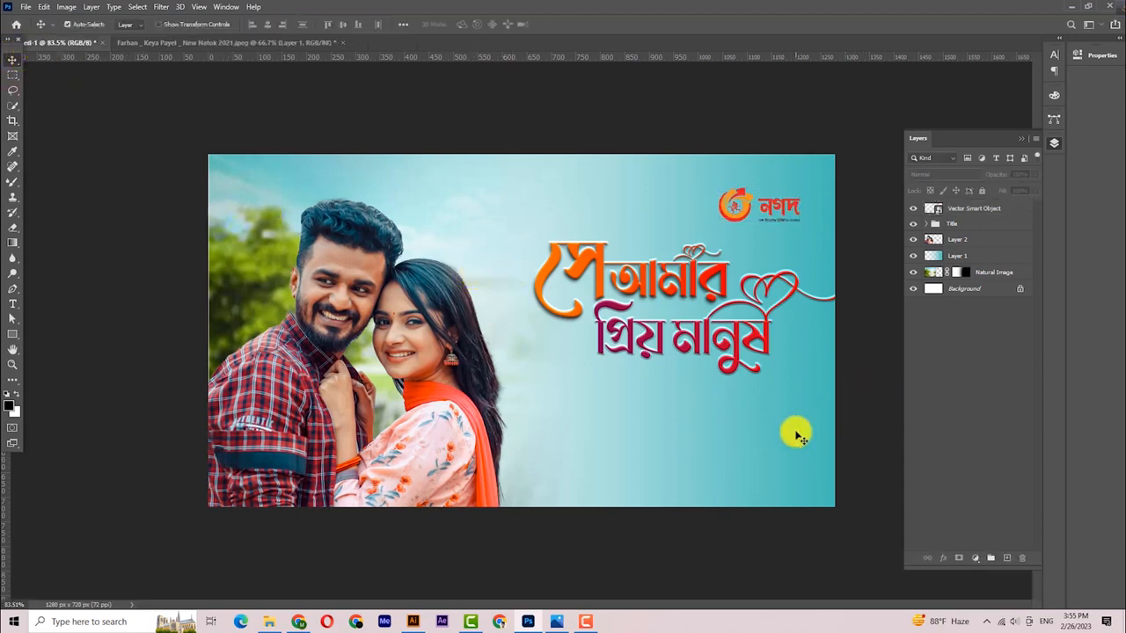
- Select the teal Layer 1 and lower its opacity to 70%
left_click(959, 255)
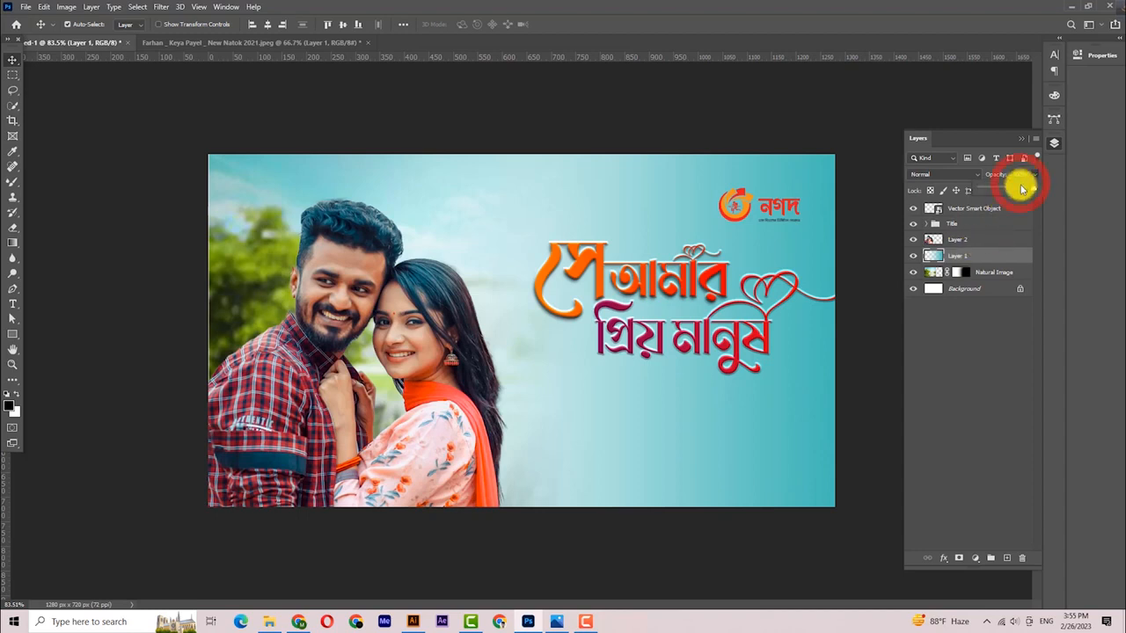
left_click_drag(1022, 188, 1020, 187)
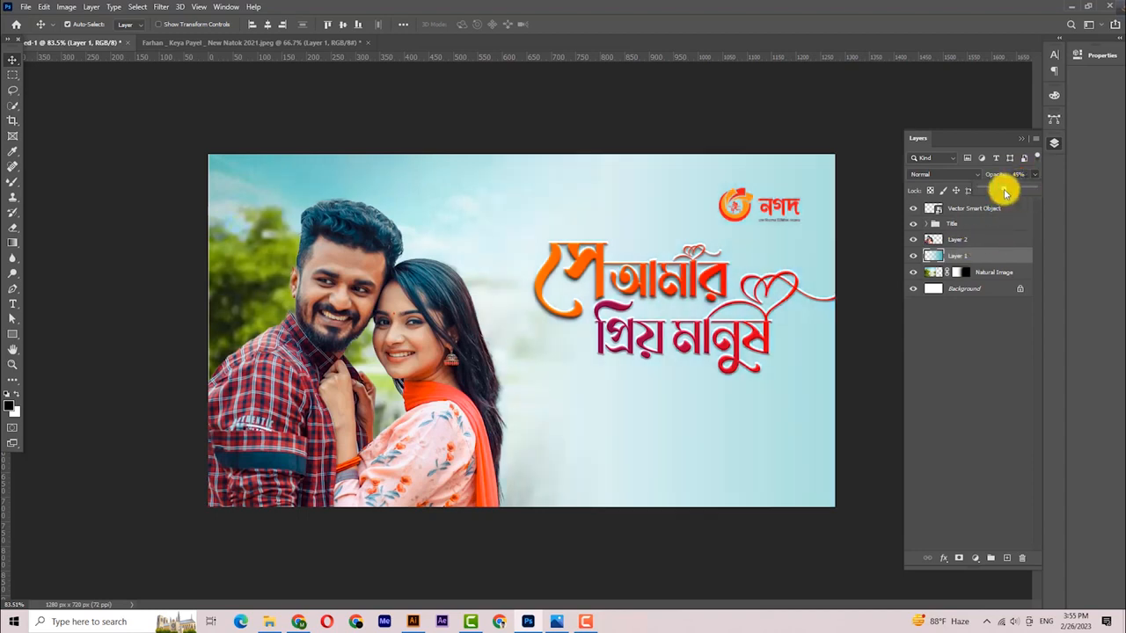
left_click_drag(1021, 190, 1013, 193)
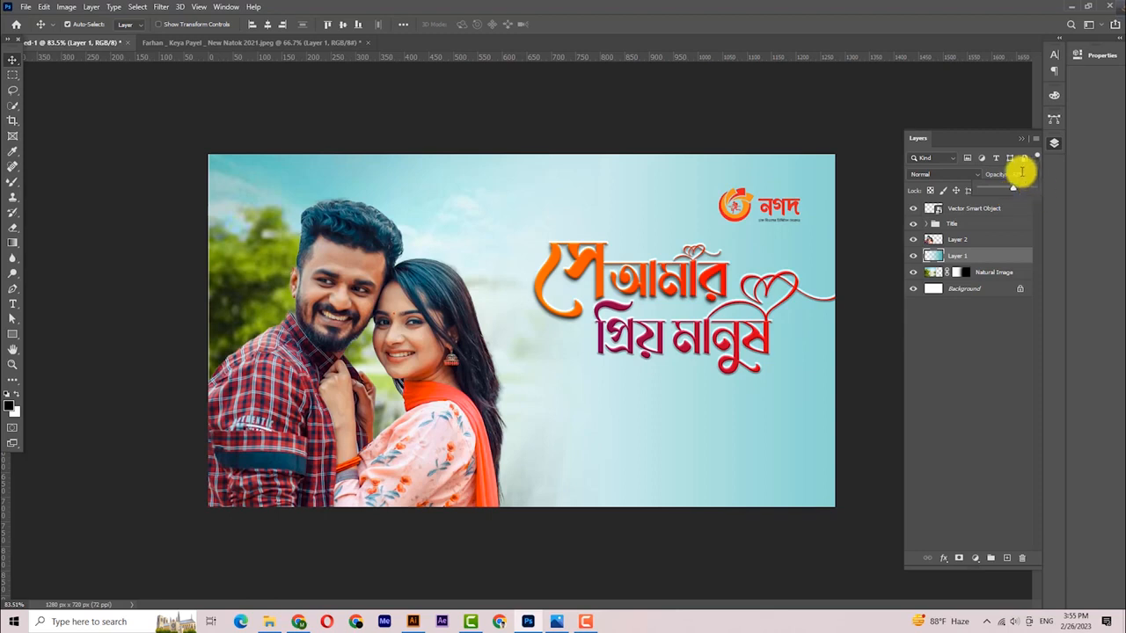
key("BackSpace")
type("70")
key("Return")
left_click(850, 259)
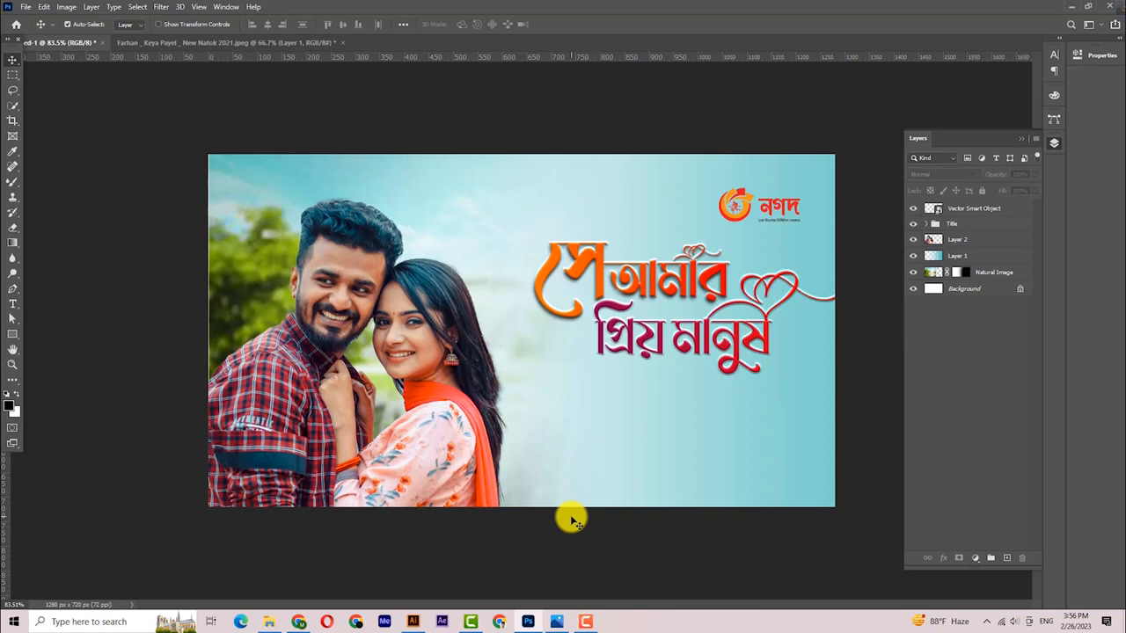
- Add a new text line below the Bangla title with the couple's names
left_click(9, 304)
left_click(569, 420)
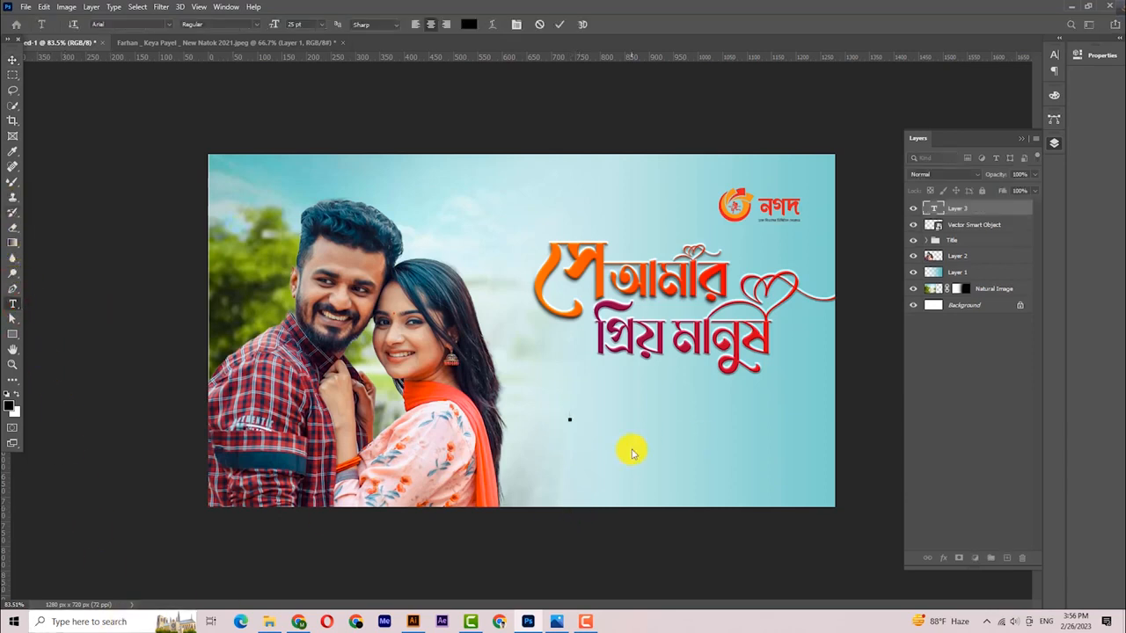
key("BackSpace")
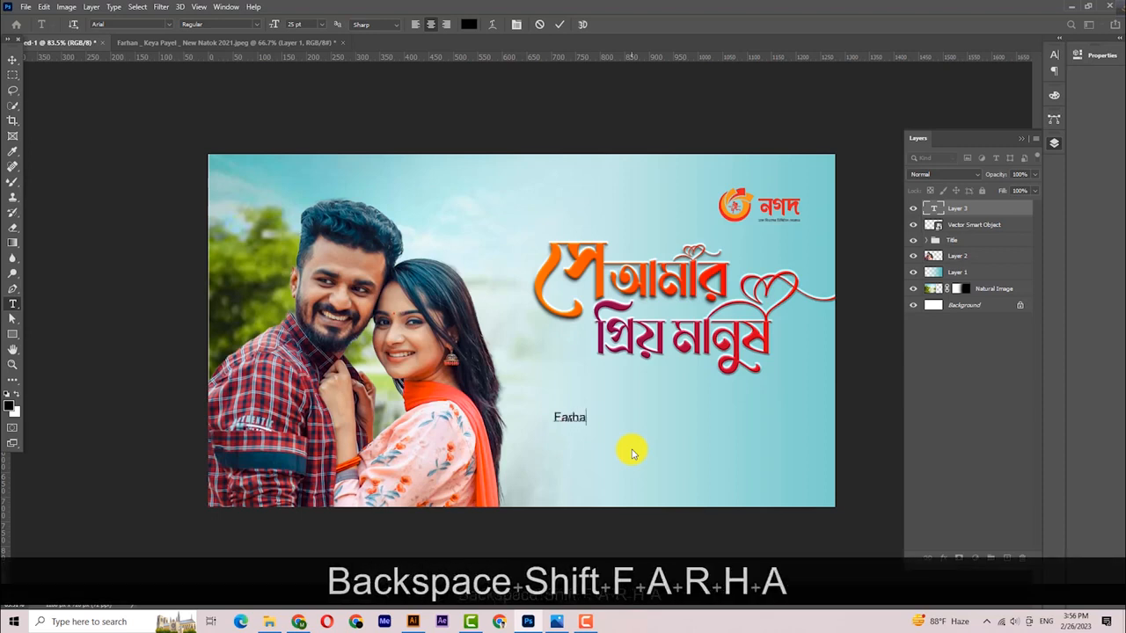
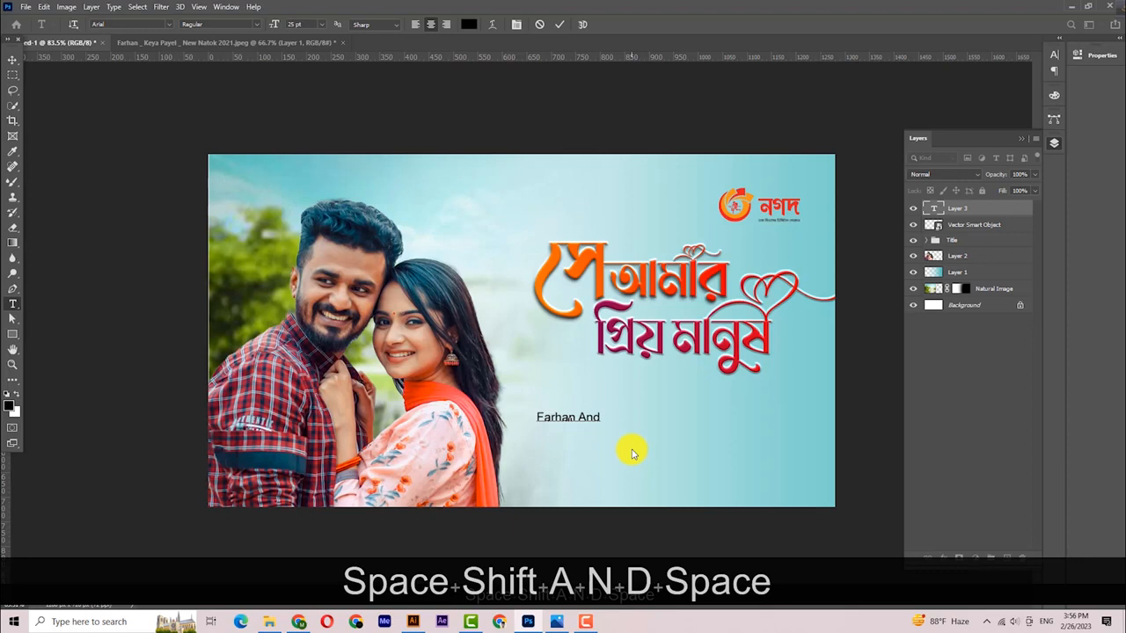
key("BackSpace")
key("BackSpace")
key("BackSpace")
key("BackSpace")
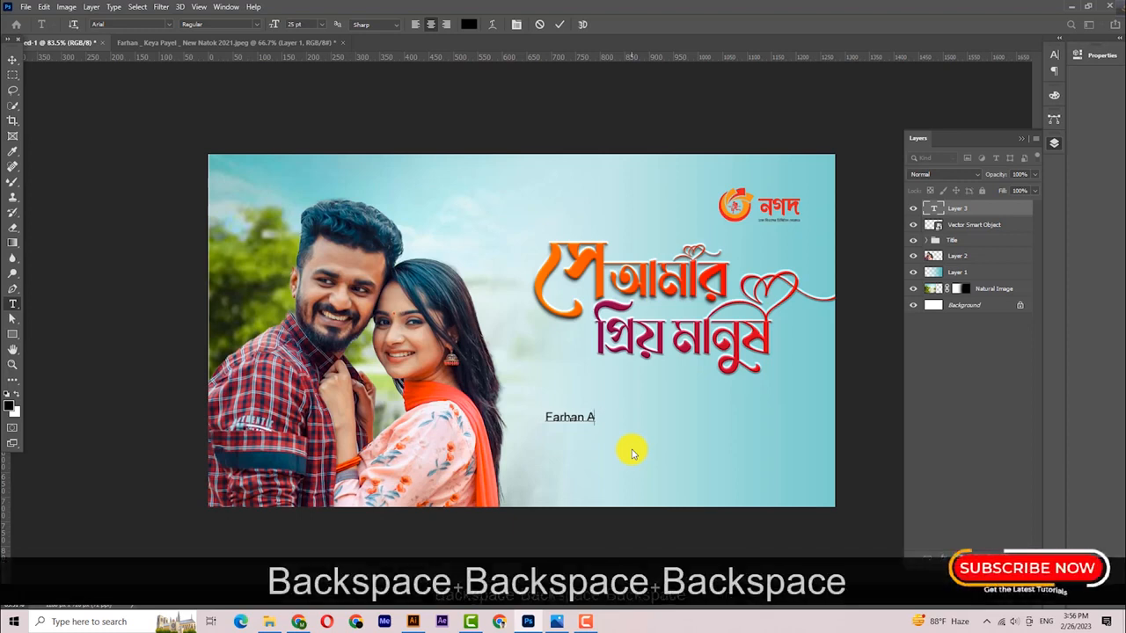
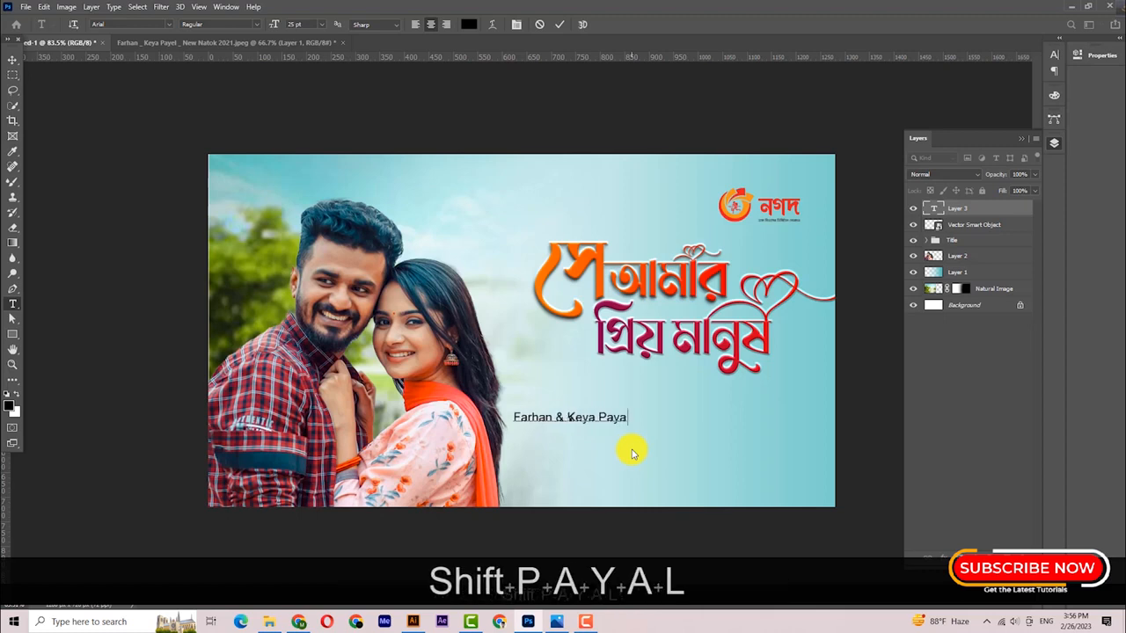
key("BackSpace")
left_click(607, 335)
- Enlarge the names text, try a bold weight, then return it to regular
key("ctrl+t")
left_click_drag(587, 425, 648, 376)
key("Return")
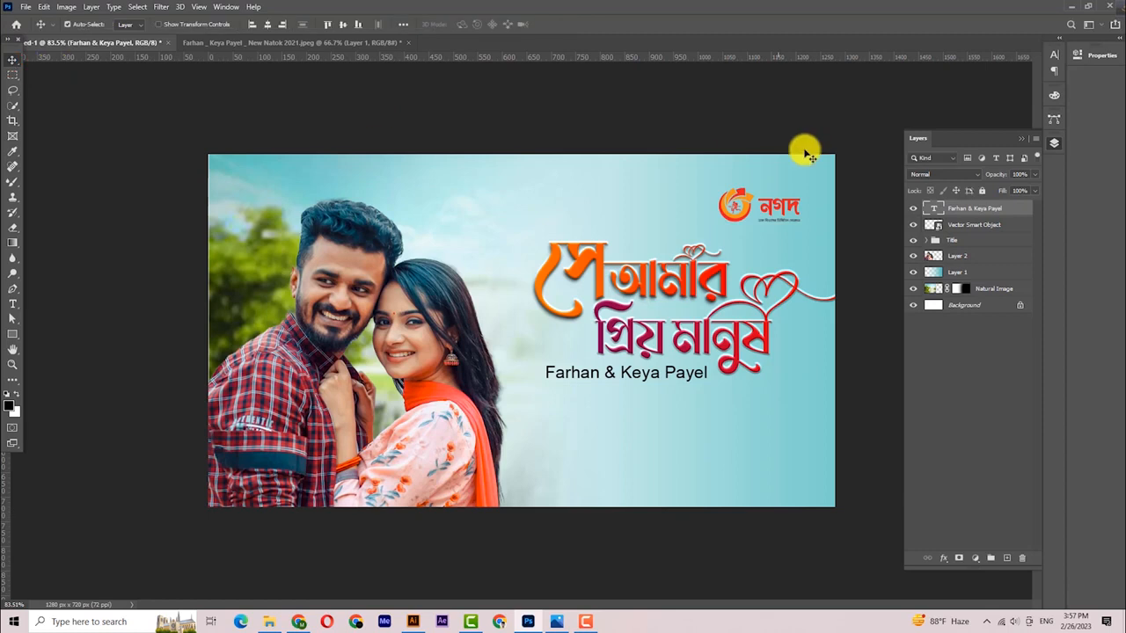
left_click(1055, 55)
left_click(1018, 71)
left_click(1027, 101)
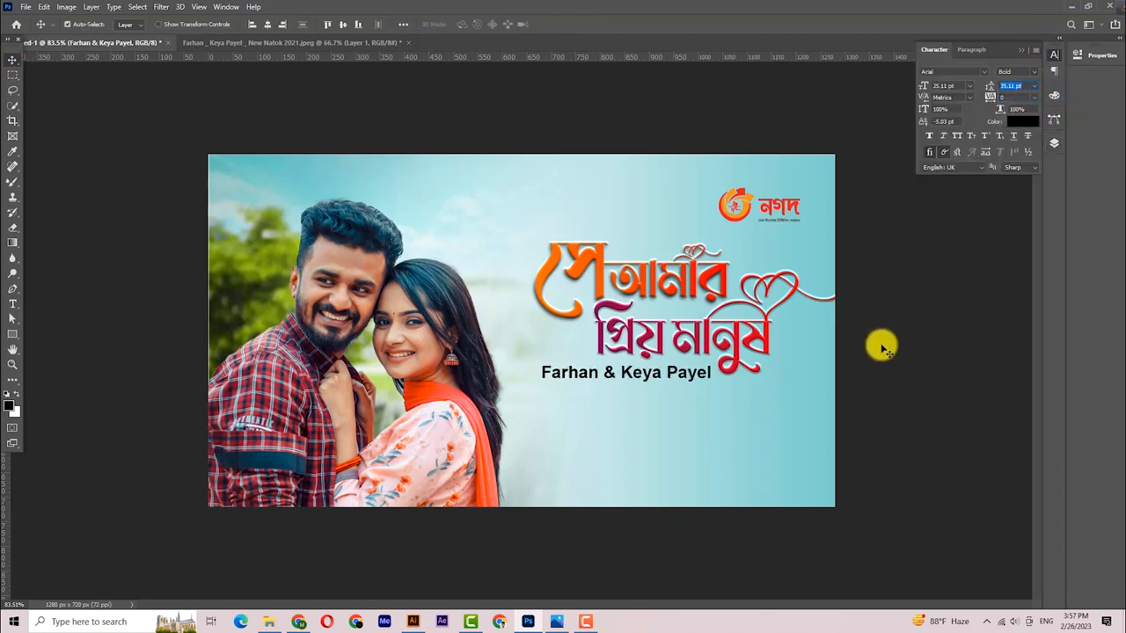
key("ctrl+t")
key("ctrl+t")
left_click_drag(542, 373, 560, 370)
left_click(11, 53)
key("Up")
key("Up")
key("Up")
key("Up")
left_click(1018, 72)
left_click(1018, 82)
- Narrow the names text to about 78% and move it up toward the title
key("ctrl+space")
left_click_drag(696, 435, 668, 373)
left_click(1055, 143)
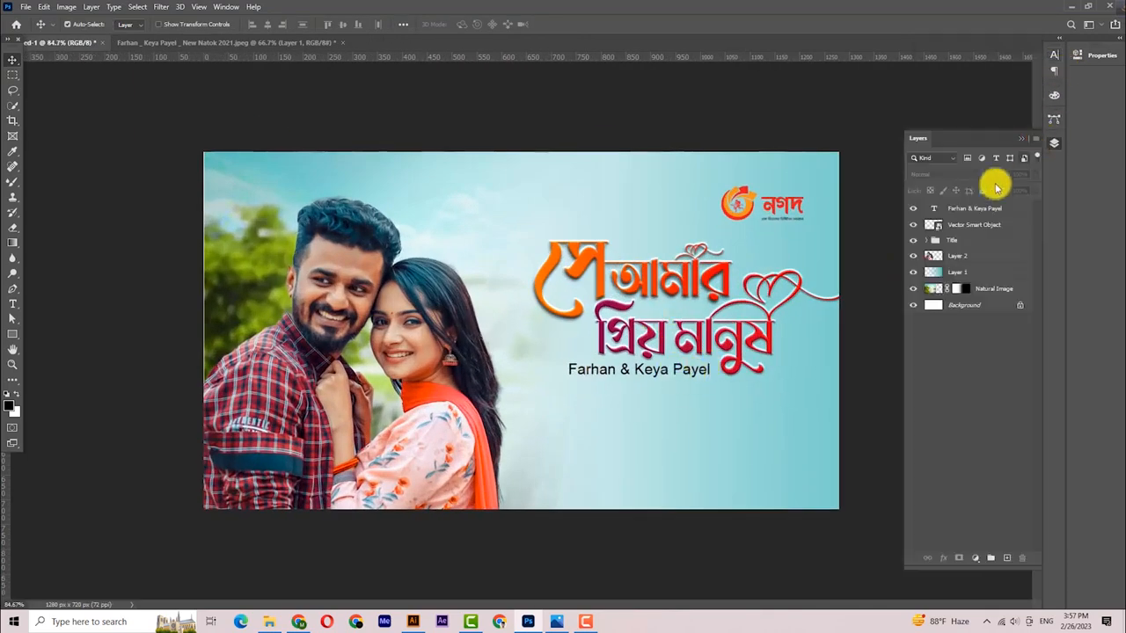
key("ctrl+t")
left_click_drag(563, 367, 598, 361)
left_click(13, 60)
key("Up")
key("Up")
mouse_move(681, 373)
left_mouse_down()
mouse_move(692, 410)
mouse_move(676, 387)
mouse_move(680, 410)
mouse_move(686, 367)
left_mouse_up()
- Widen the names text slightly and nudge it neatly beneath the title
left_click(862, 432)
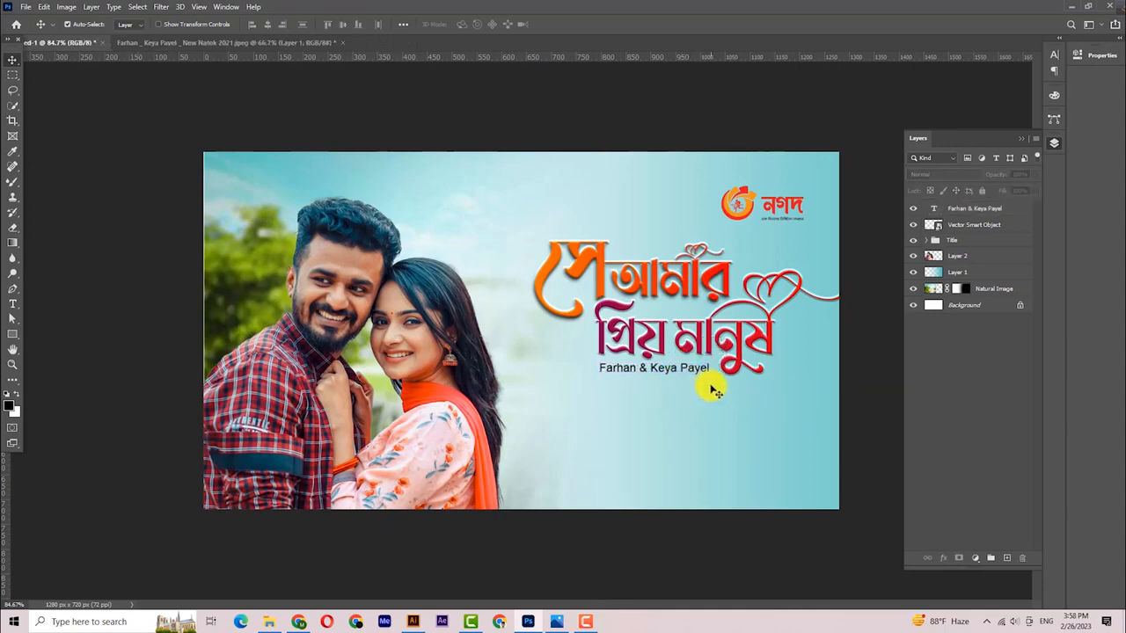
left_click(713, 390, "ctrl")
left_click(707, 366)
key("ctrl+t")
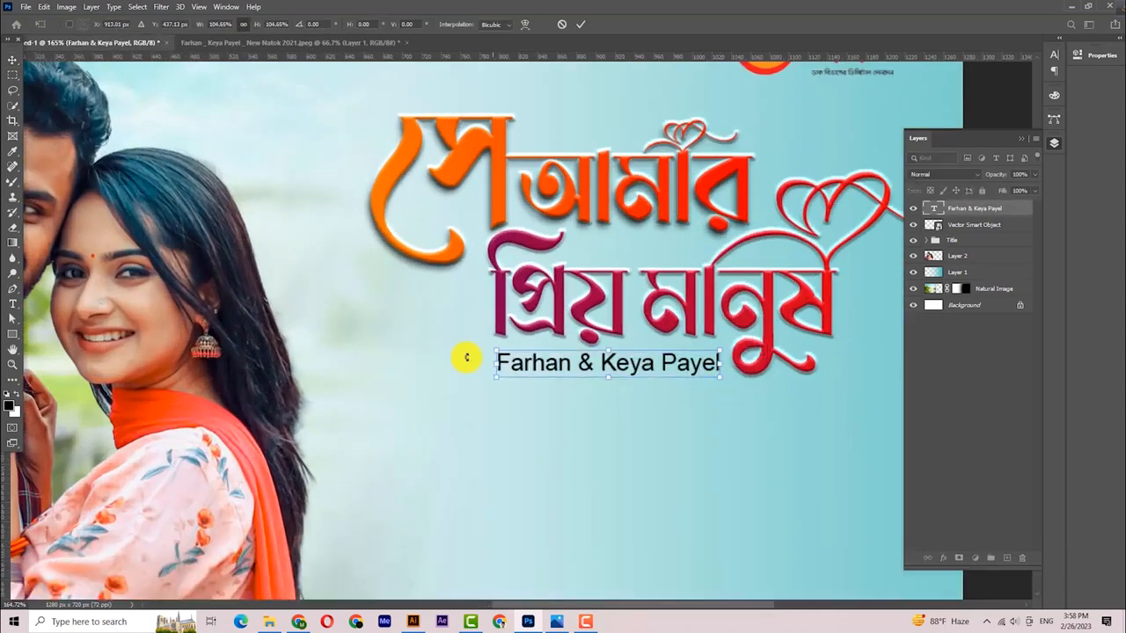
left_click_drag(495, 364, 487, 361)
left_click(13, 62)
left_click_drag(447, 258, 399, 246)
key("Down")
key("Down")
key("Down")
key("Down")
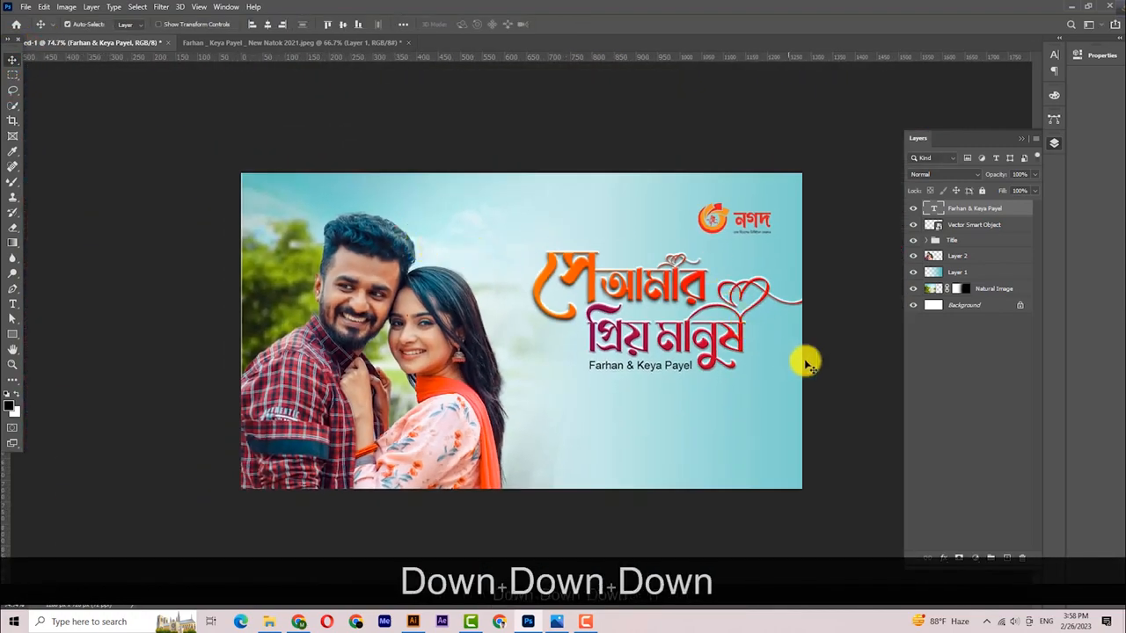
left_click(854, 375)
left_click(298, 622)
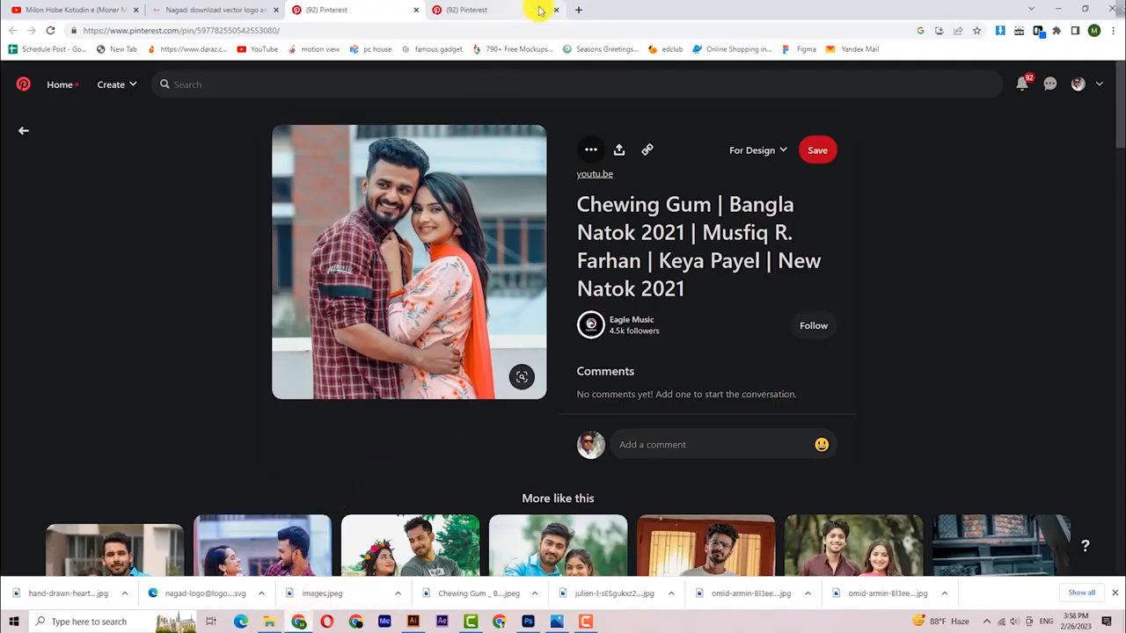
- Search 'lorem ipsum', open lipsum.com and copy its first two sentences
left_click(583, 12)
type("lore")
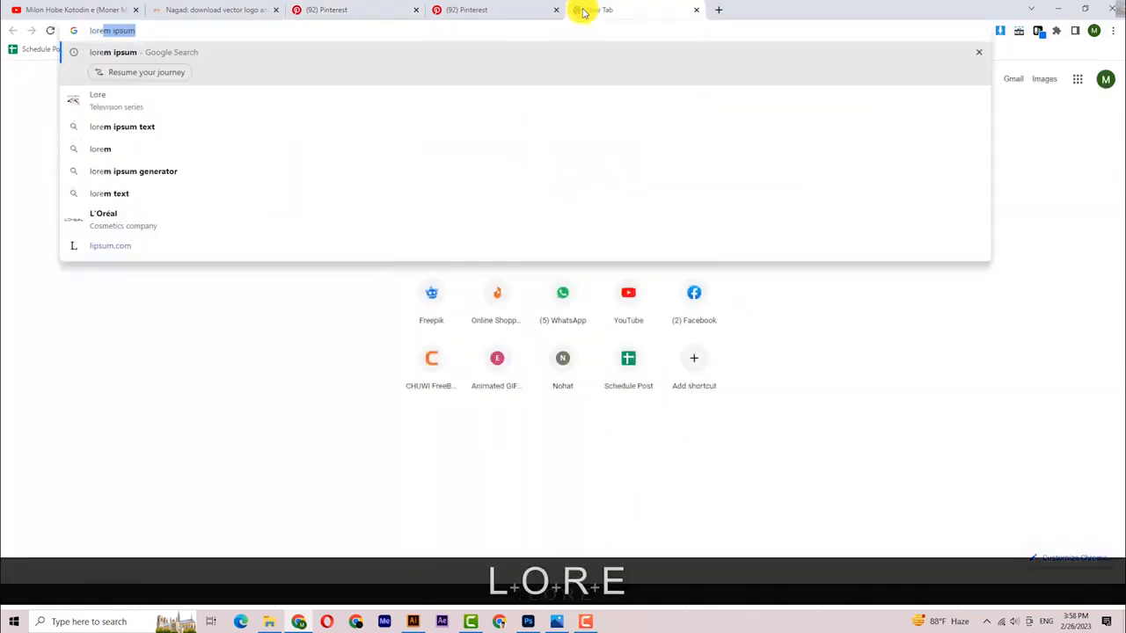
key("Return")
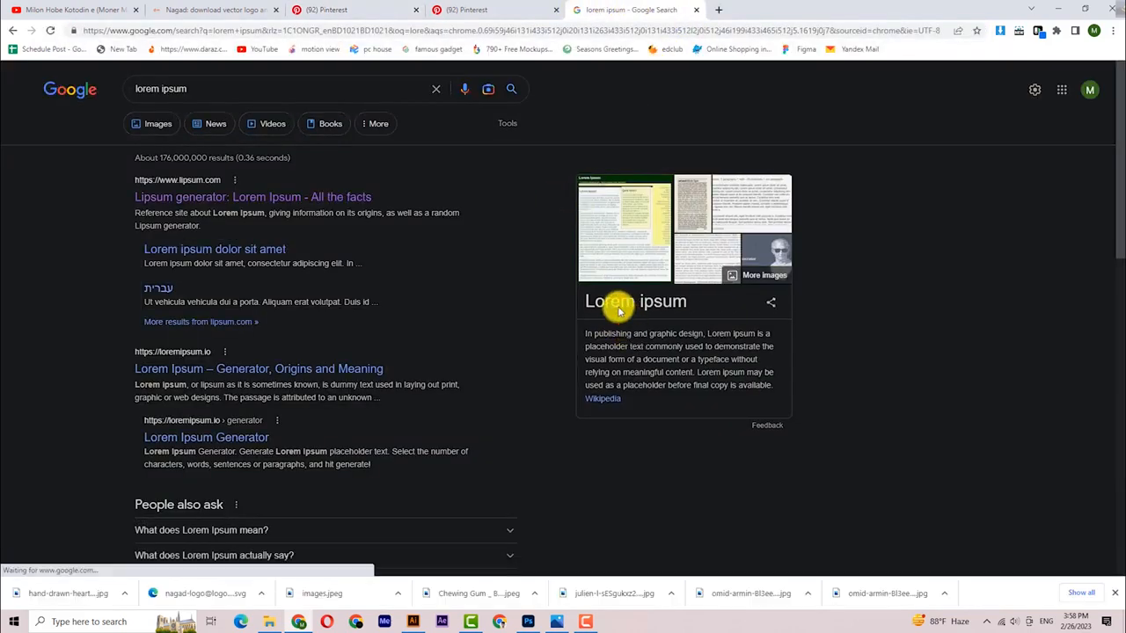
left_click(346, 197)
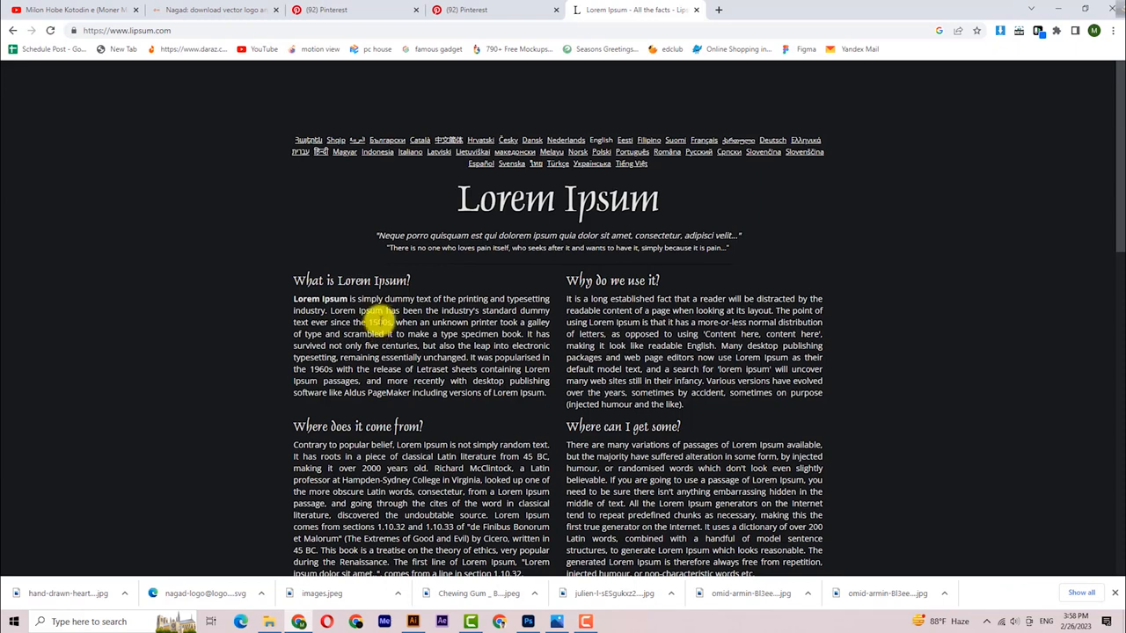
left_click_drag(392, 321, 294, 300)
key("ctrl+c")
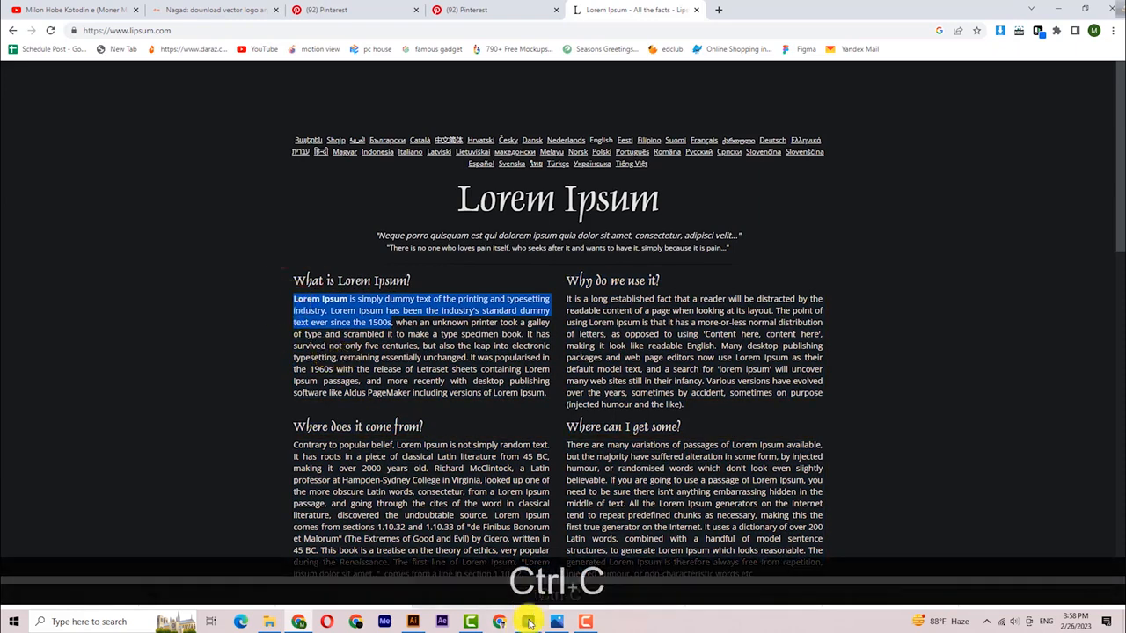
left_click(527, 622)
left_click(13, 303)
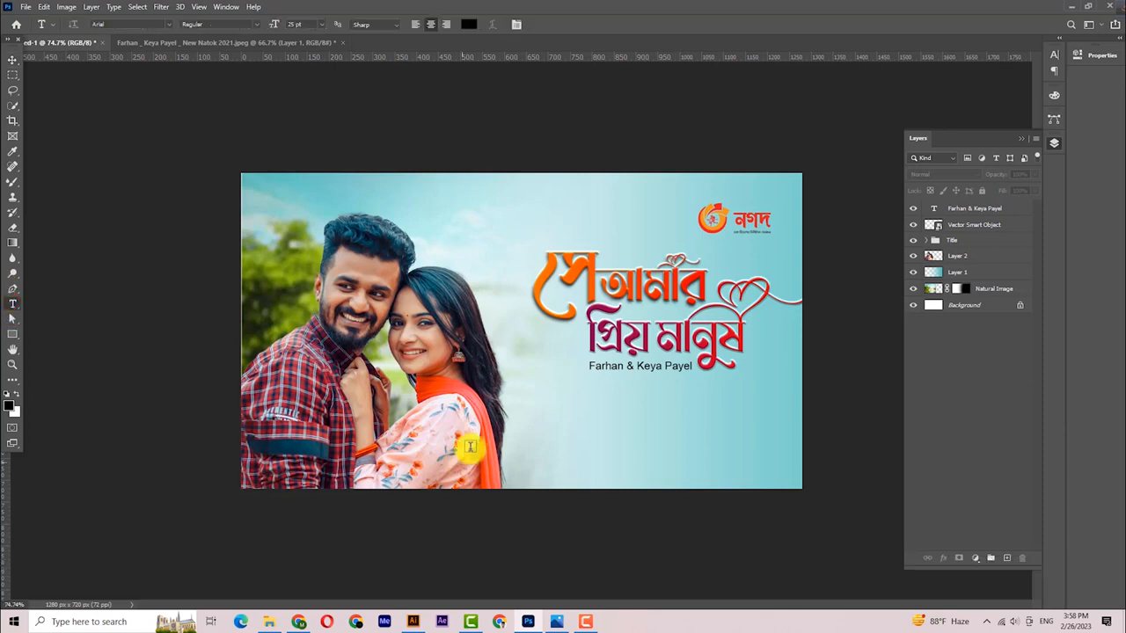
- Paste the Lorem Ipsum text as a new layer, breaking the line at 'dummy'
left_click(613, 441)
key("ctrl+v")
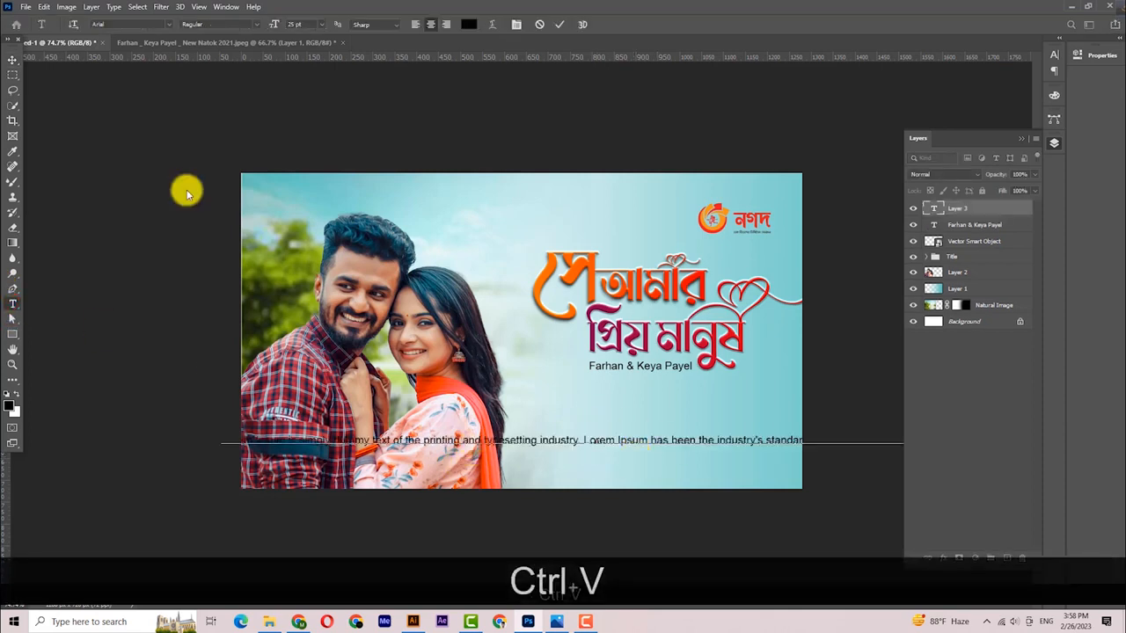
left_click(10, 67)
left_click_drag(678, 440, 697, 427)
key("t")
left_click(572, 421)
key("BackSpace")
key("Return")
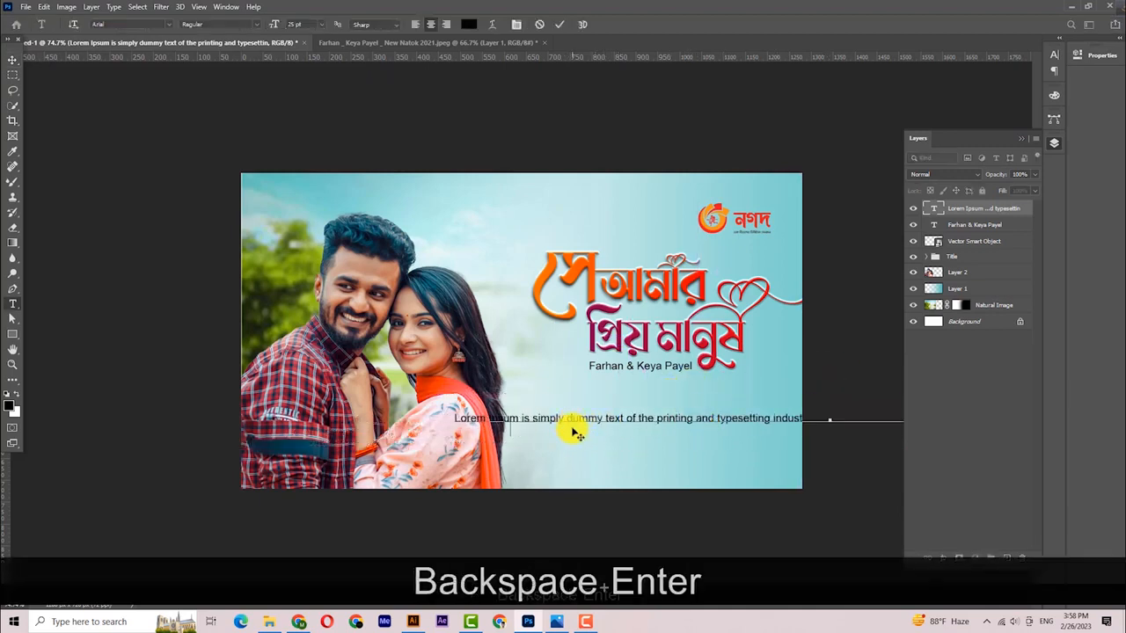
left_click(12, 59)
left_click_drag(766, 410, 600, 403)
- Break the lorem text before 'Lorem Ipsum has been', after 'industry's' and after 'since'
key("t")
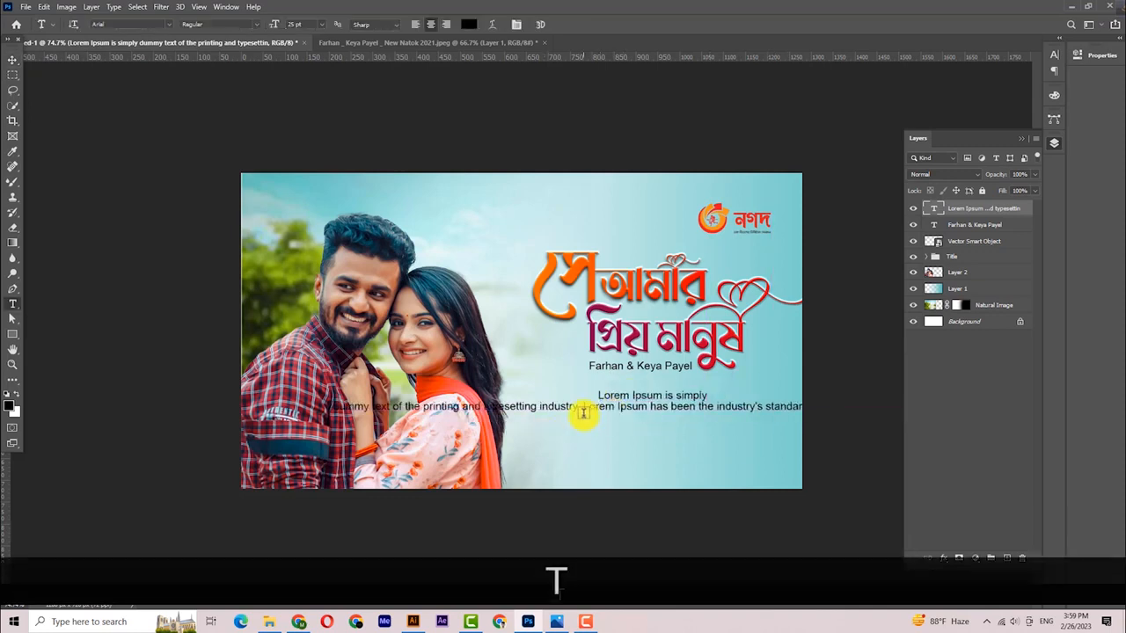
left_click(585, 410)
key("BackSpace")
key("Return")
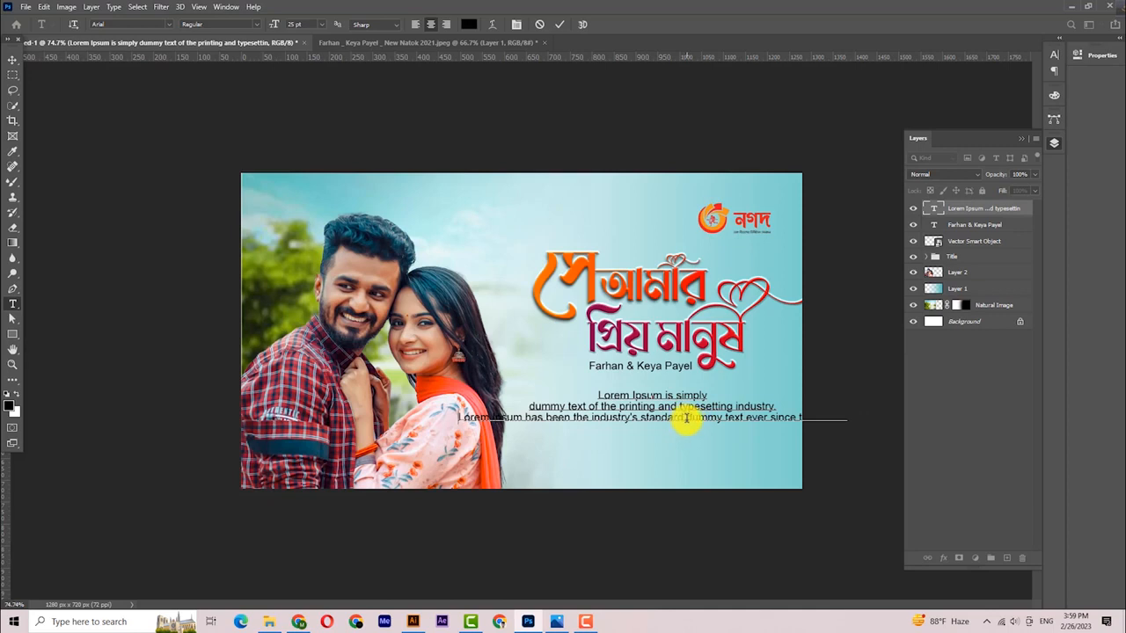
left_click(644, 418)
key("BackSpace")
key("Return")
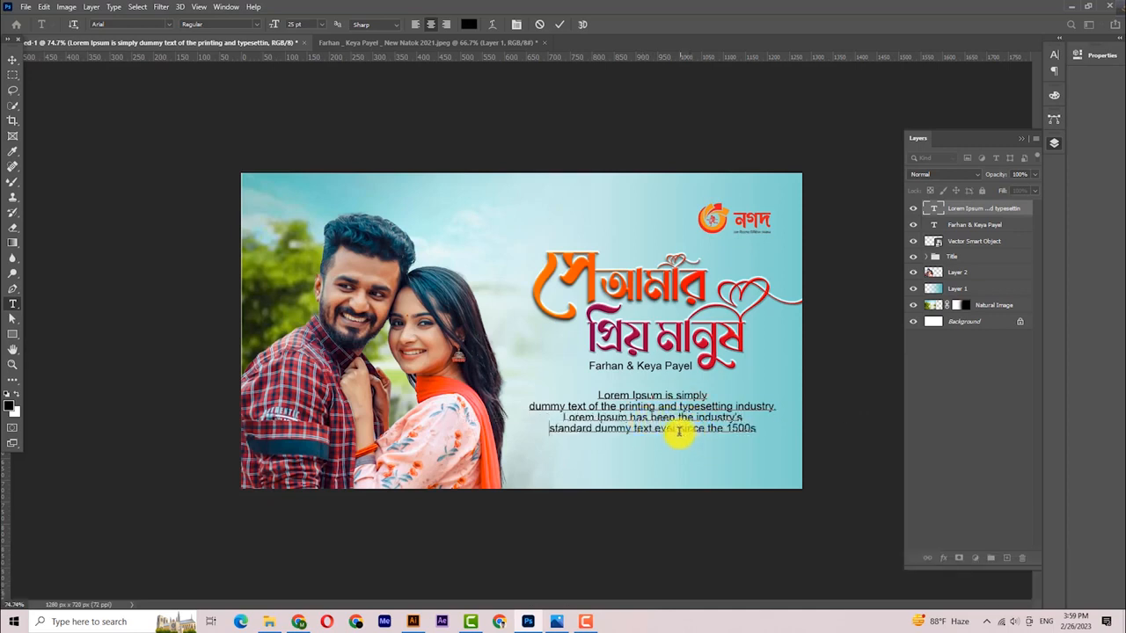
left_click(707, 431)
key("BackSpace")
key("Return")
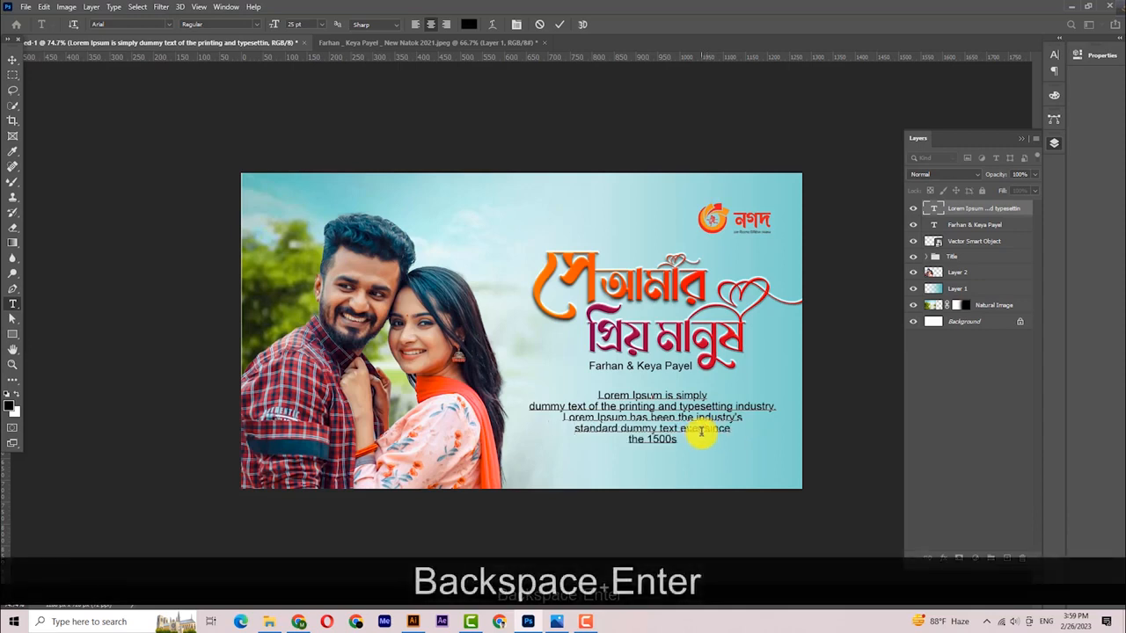
left_click(13, 59)
- Scale the lorem text block to about 77% and nudge it down below the names
key("ctrl+t")
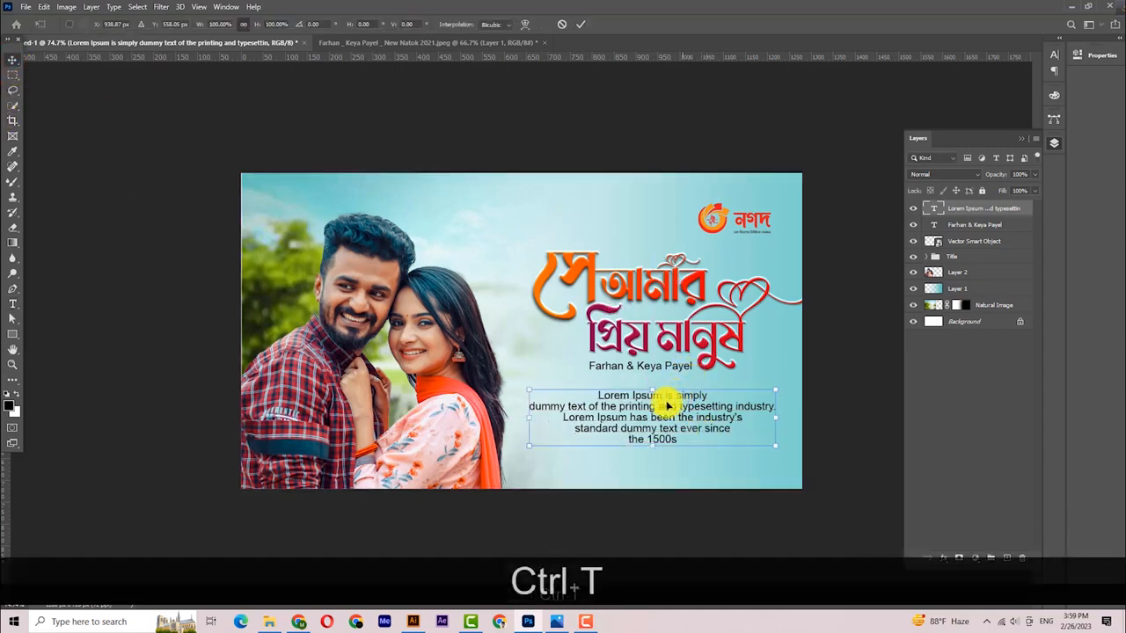
left_click_drag(652, 392, 652, 402)
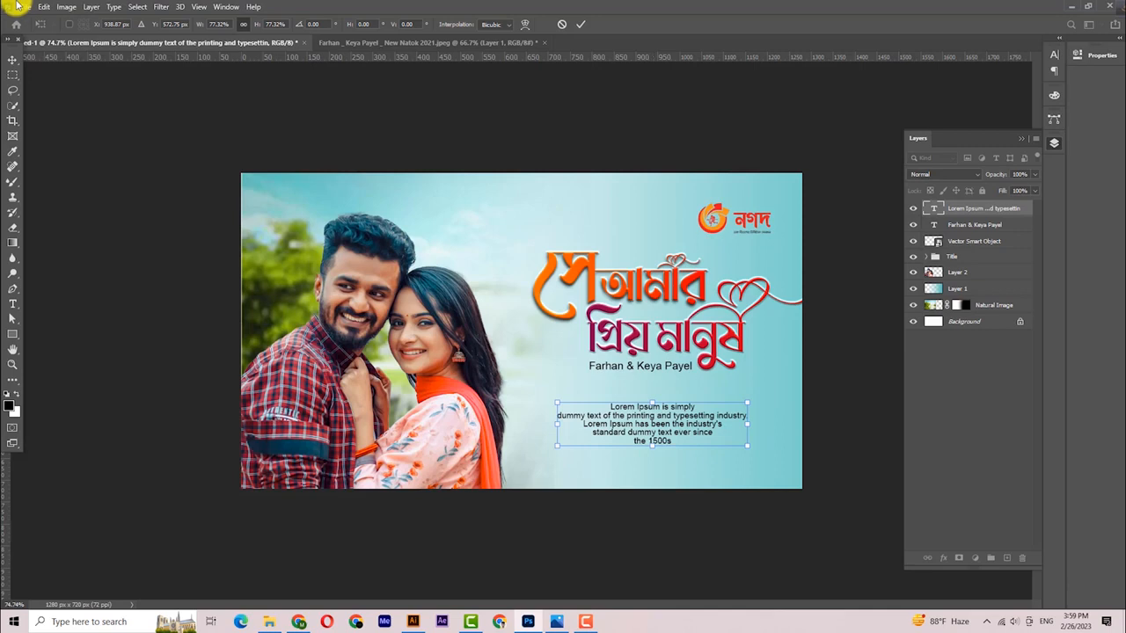
left_click(14, 62)
key("Down")
key("Down")
key("Down")
key("Down")
key("Down")
key("Down")
key("Down")
key("Down")
key("Down")
key("Down")
key("Down")
key("Down")
key("Down")
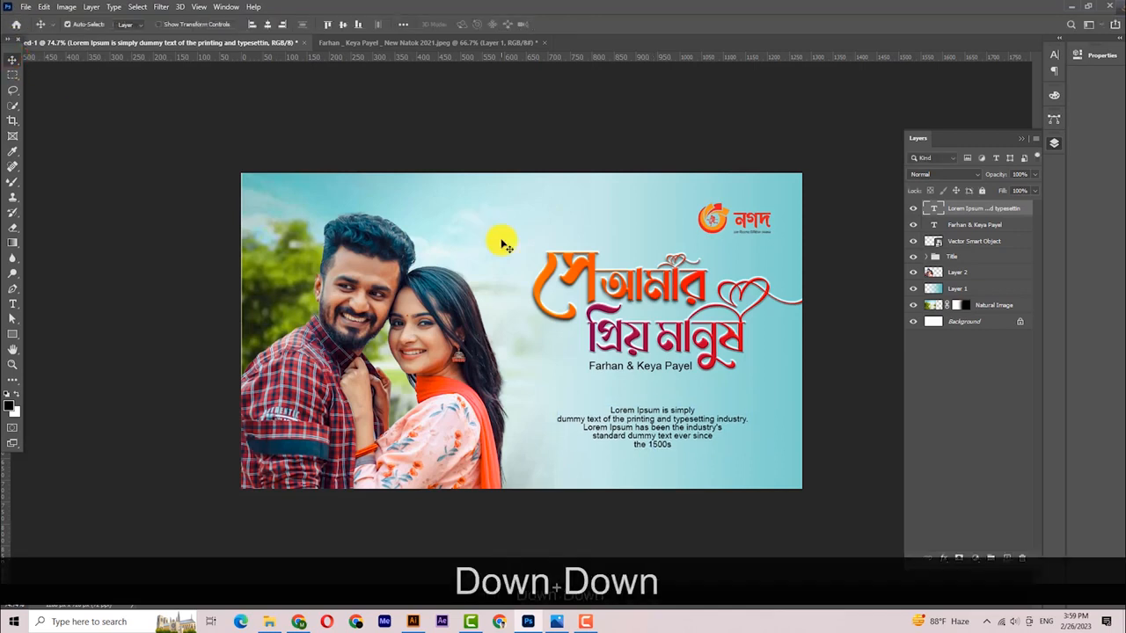
key("Down")
key("Down")
key("Down")
key("Down")
key("Down")
key("Down")
key("Down")
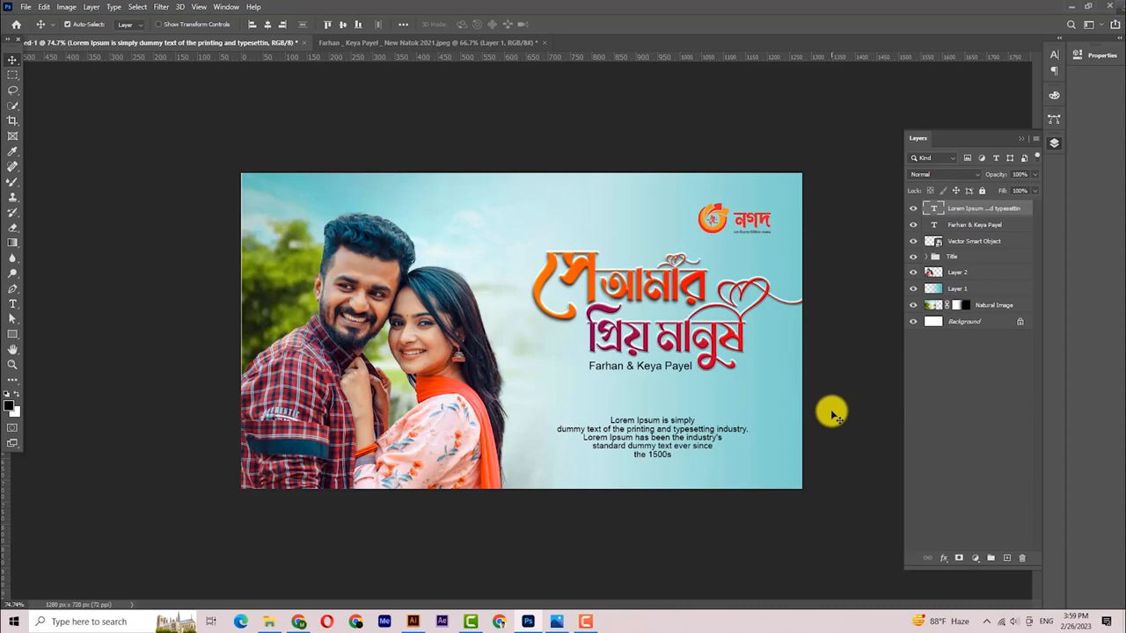
key("Down")
key("Down")
key("Down")
key("Down")
key("Down")
key("Down")
key("Down")
key("Down")
key("Down")
key("Down")
key("Down")
key("Down")
key("Down")
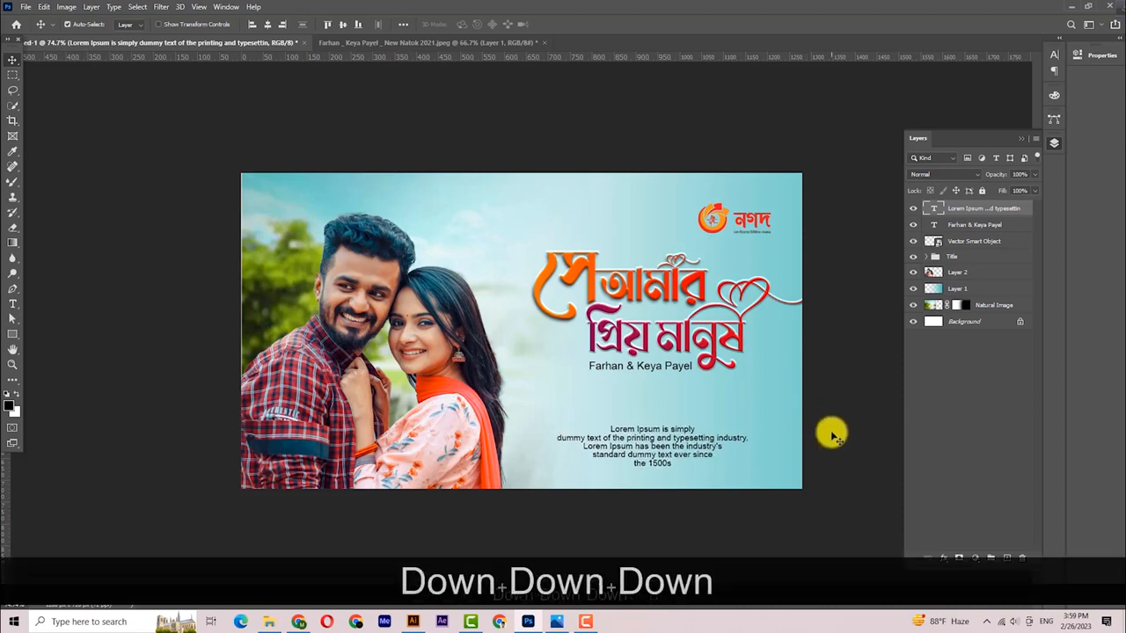
left_click(835, 426)
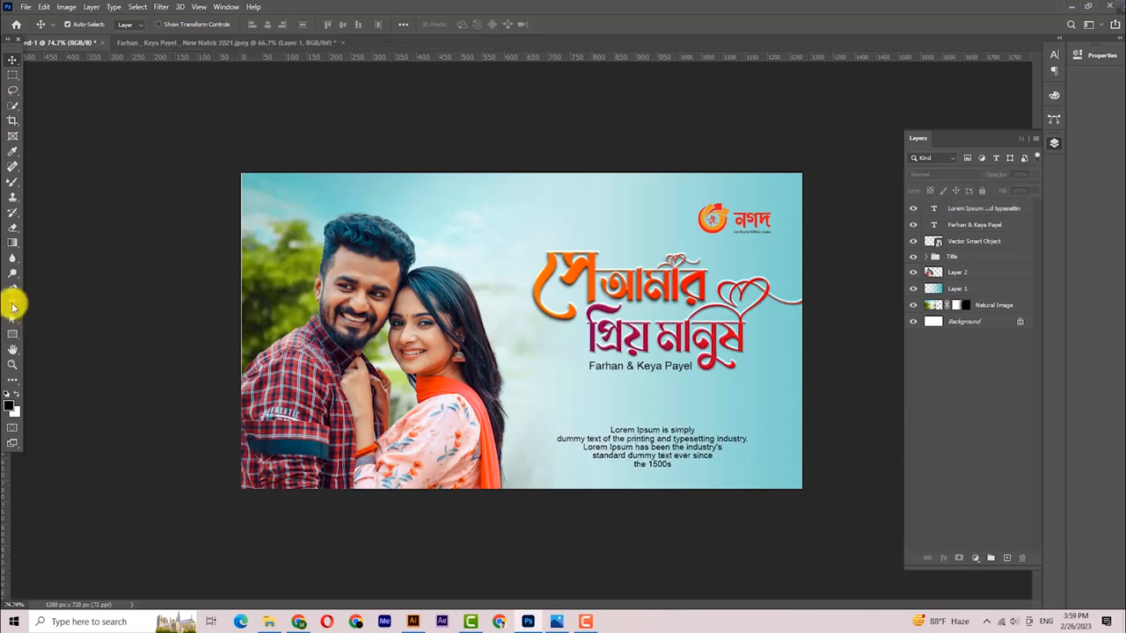
- Type 'Description' in all caps above the body text and enlarge it to 129%
left_click(12, 304)
left_click(631, 403)
type("Descri")
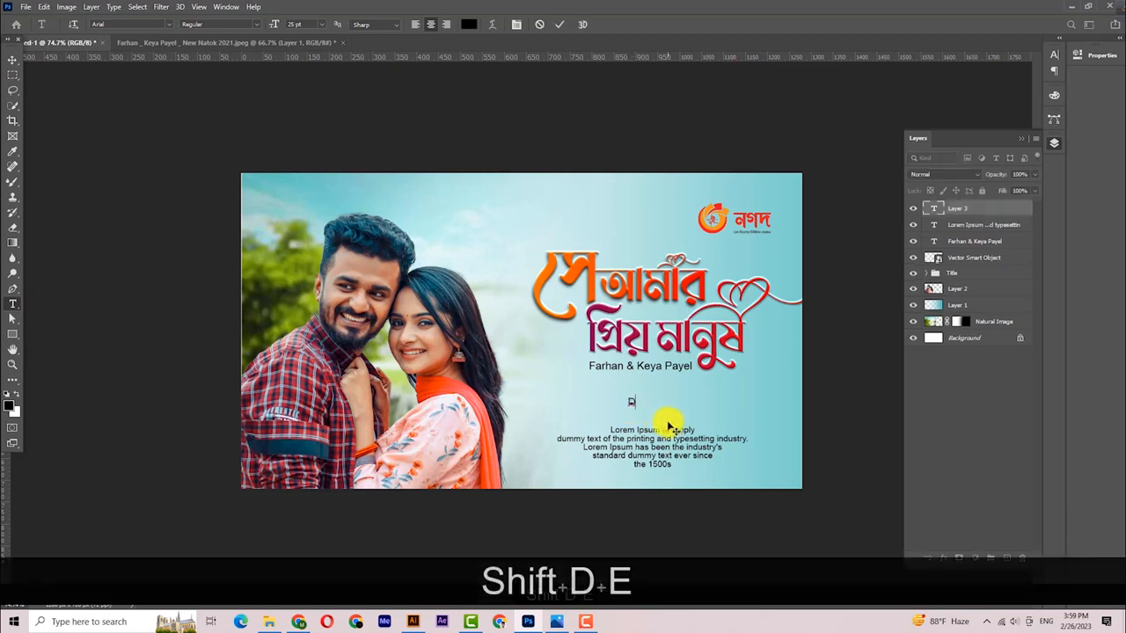
type("ption")
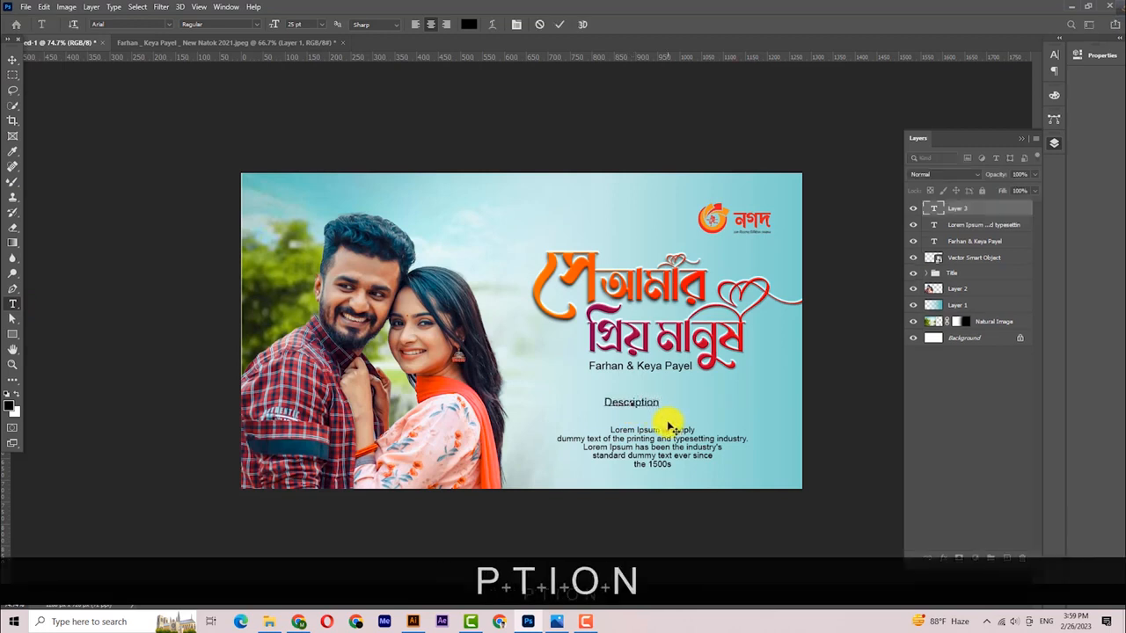
left_click(12, 59)
left_click(1055, 55)
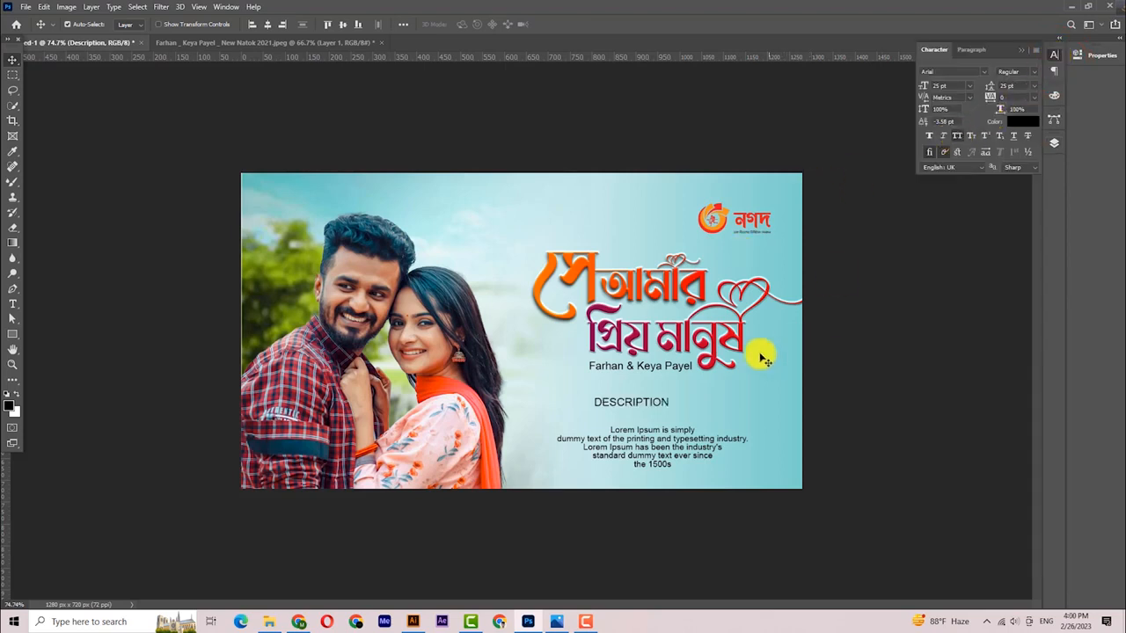
left_click_drag(655, 409, 701, 424)
key("ctrl+t")
left_click(13, 63)
left_click_drag(799, 516, 778, 508)
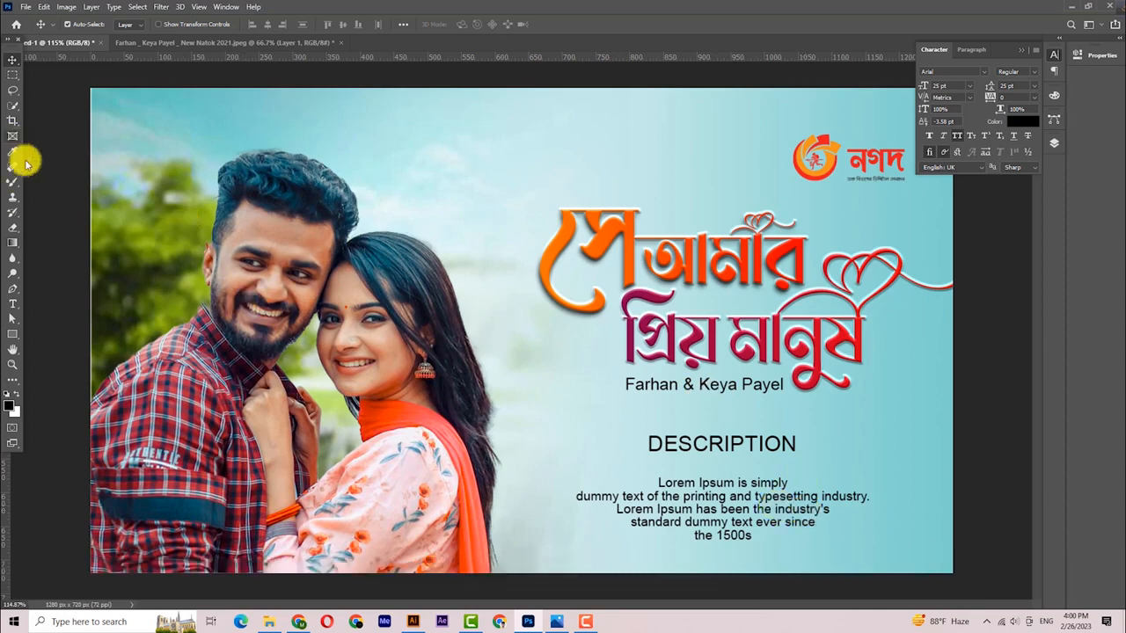
- Set the divider line's stroke colour and give it a 2 pt stroke width
left_click(12, 288)
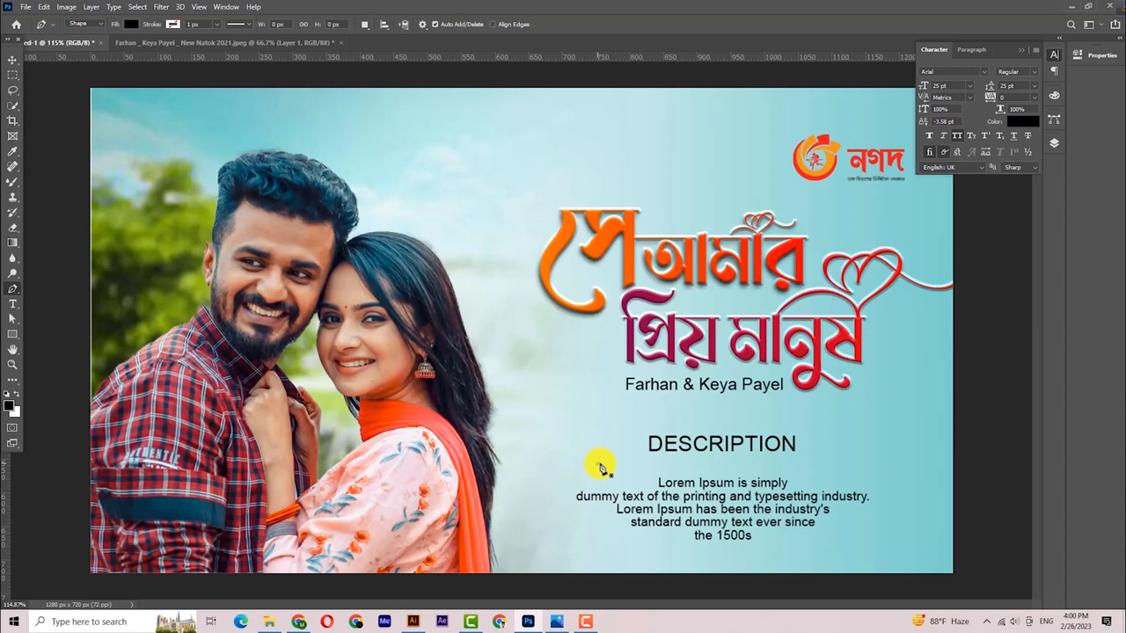
key("ctrl+z")
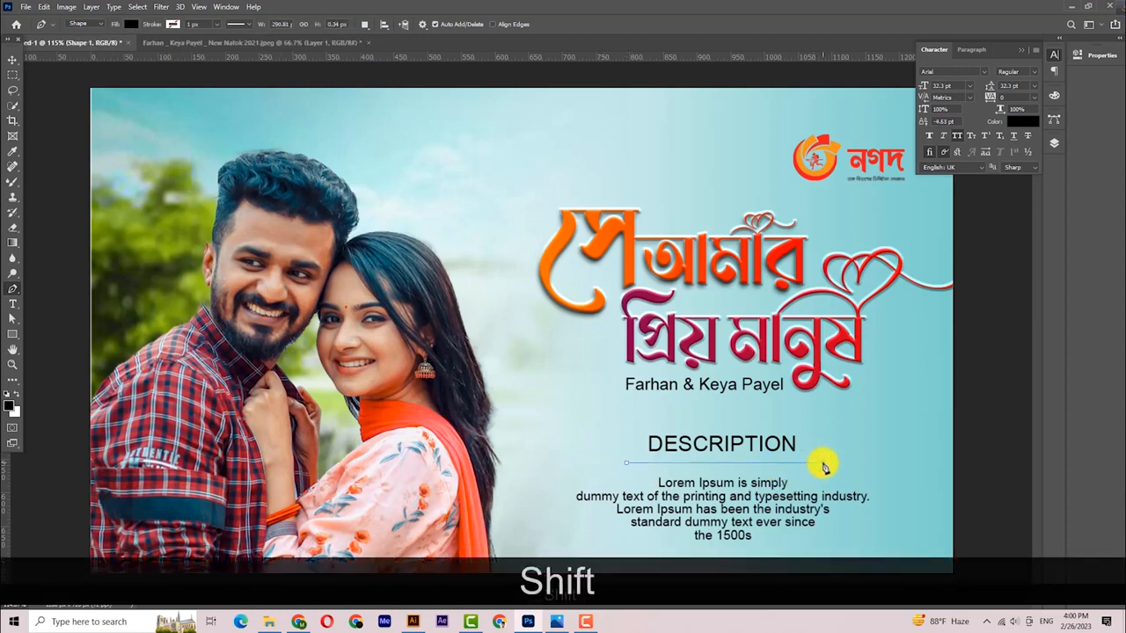
left_click(173, 24)
left_click(122, 84)
left_click(132, 24)
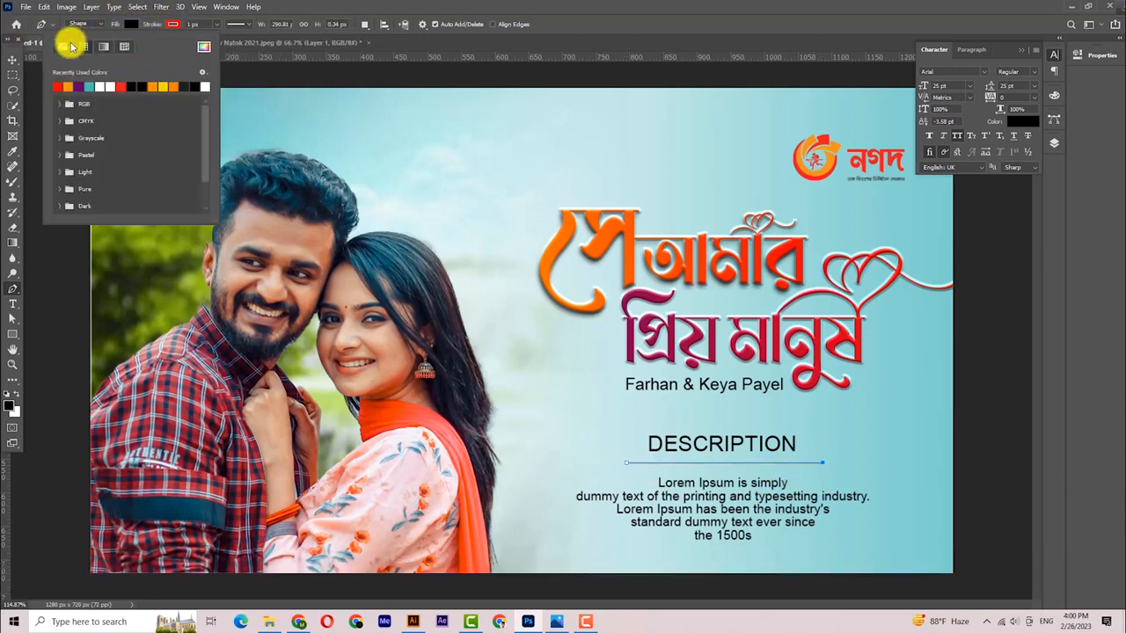
left_click(192, 24)
key("Left")
key("BackSpace")
type("2")
key("Return")
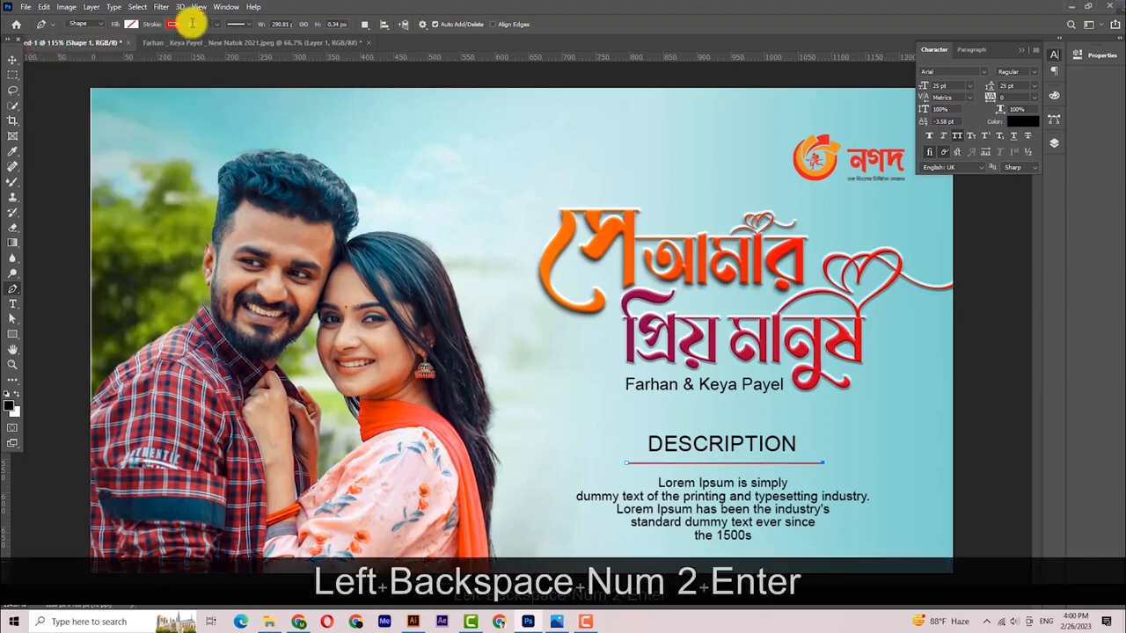
left_click(12, 60)
left_click_drag(790, 432, 765, 417)
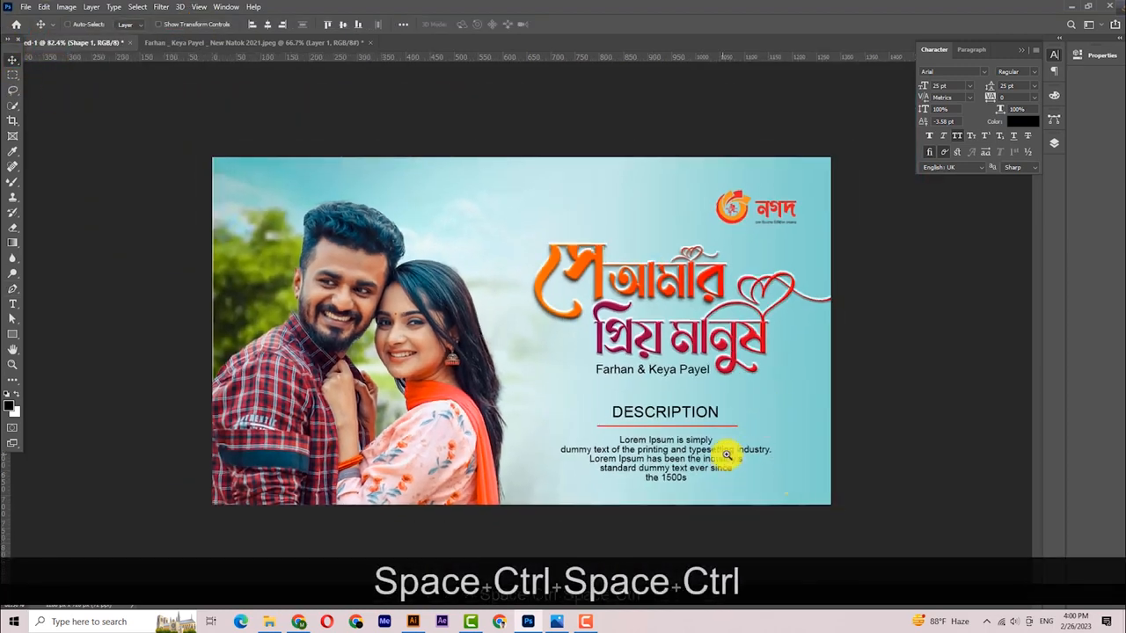
left_click_drag(727, 455, 737, 459)
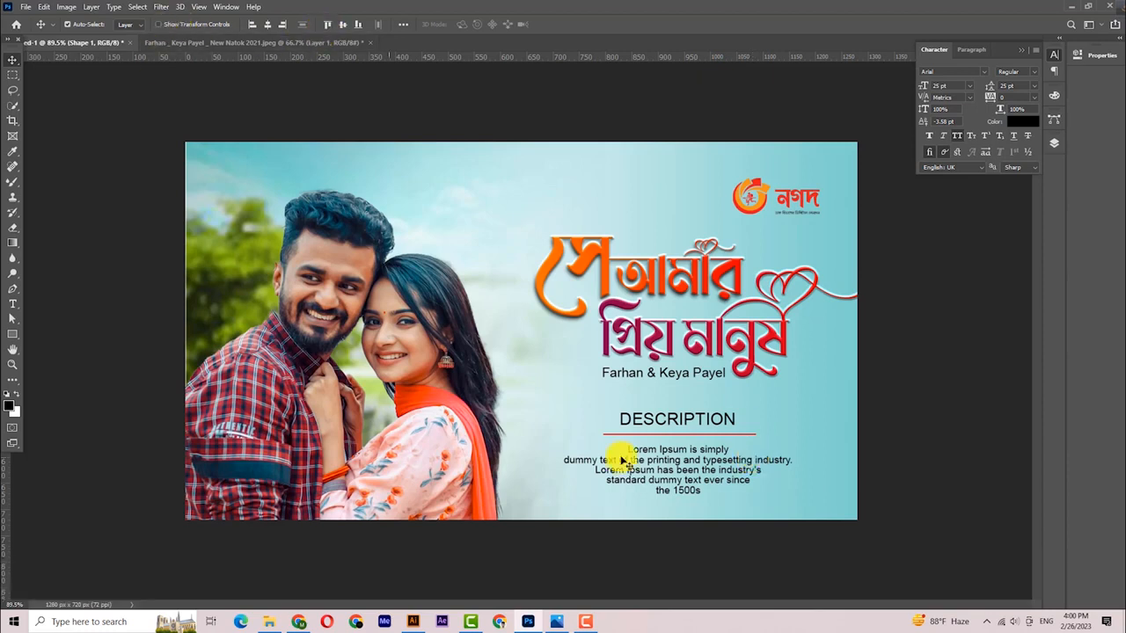
- Make the divider line dotted and nudge it down slightly
left_click(12, 291)
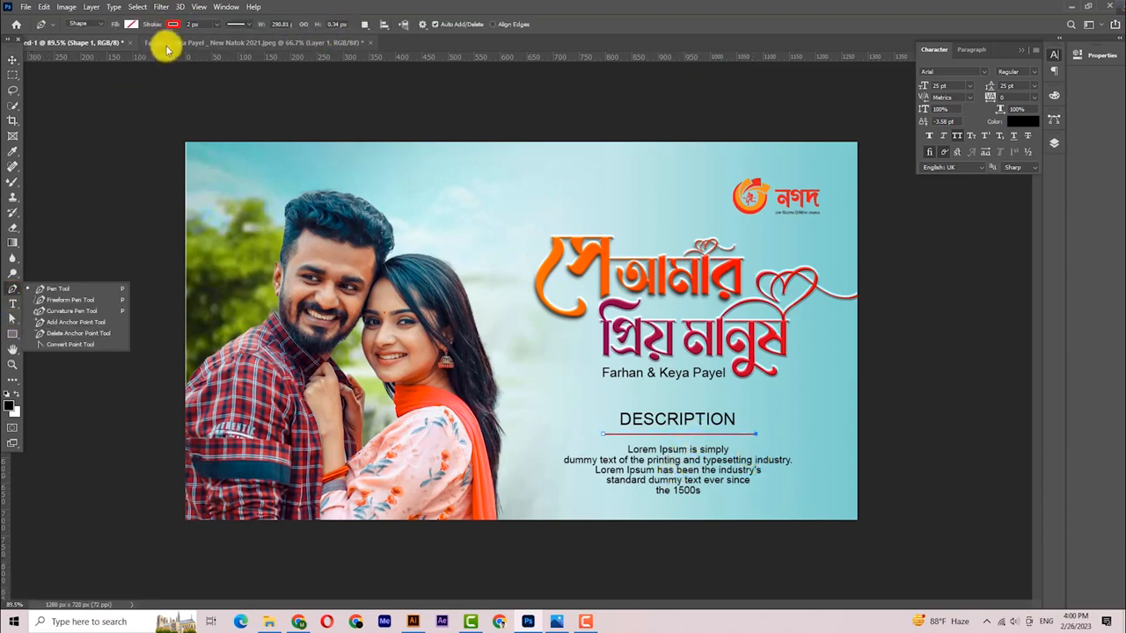
left_click(172, 24)
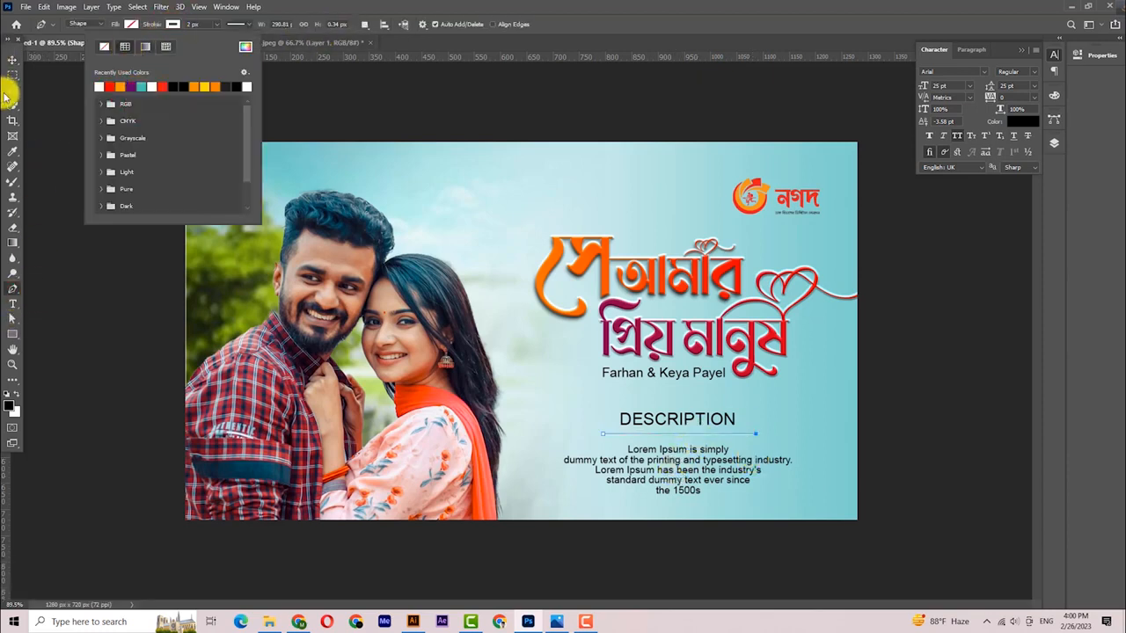
left_click(15, 62)
left_click(12, 291)
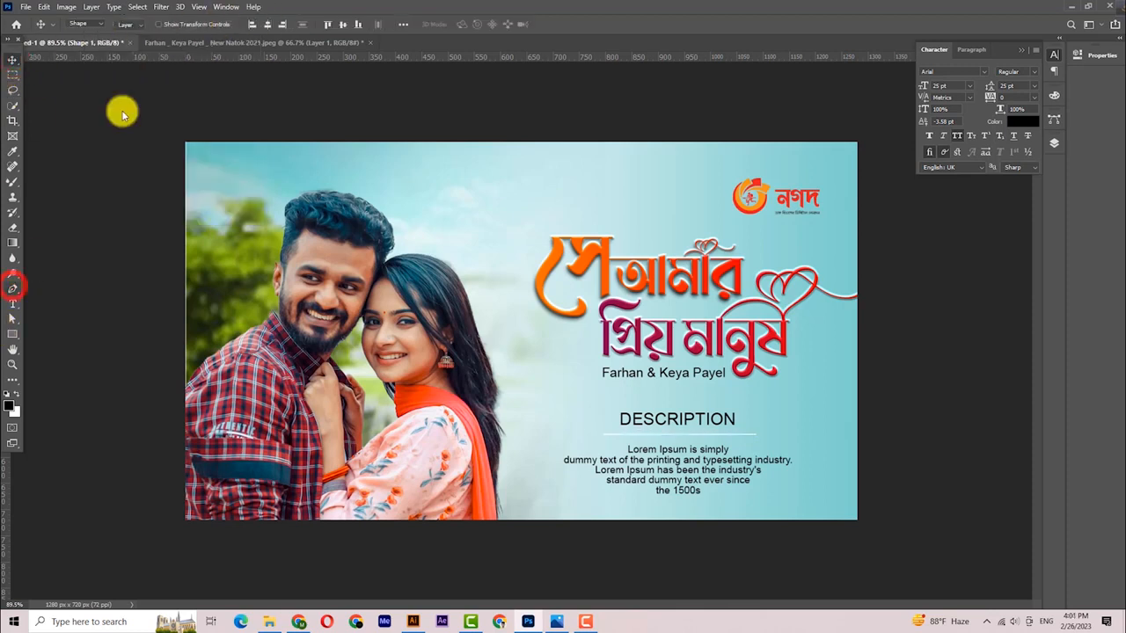
left_click(236, 24)
left_click(234, 103)
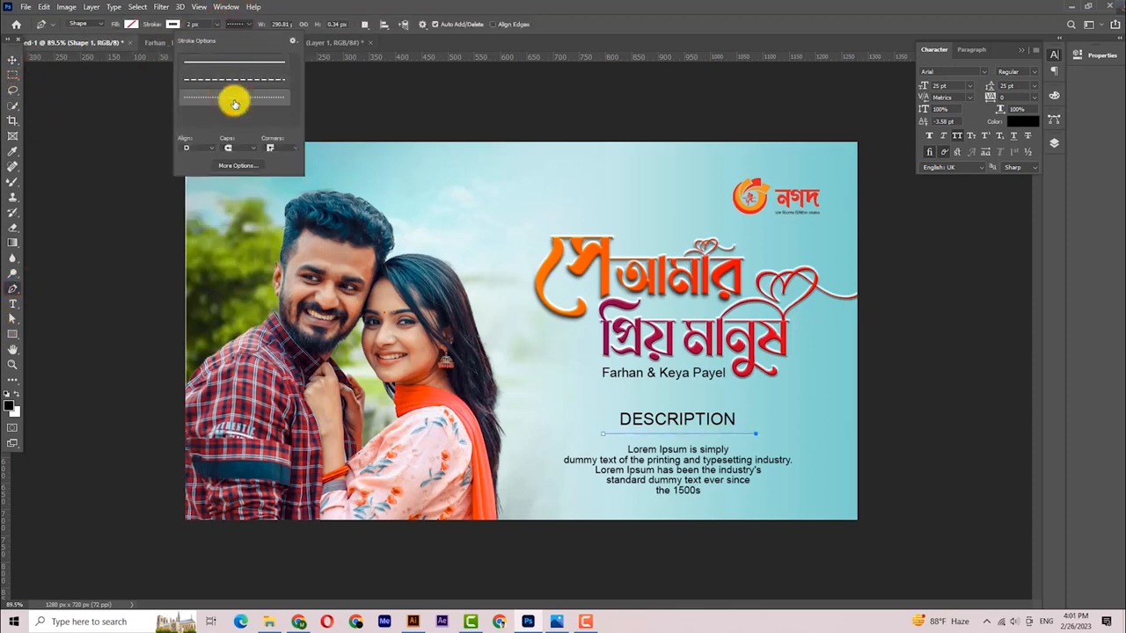
left_click(14, 61)
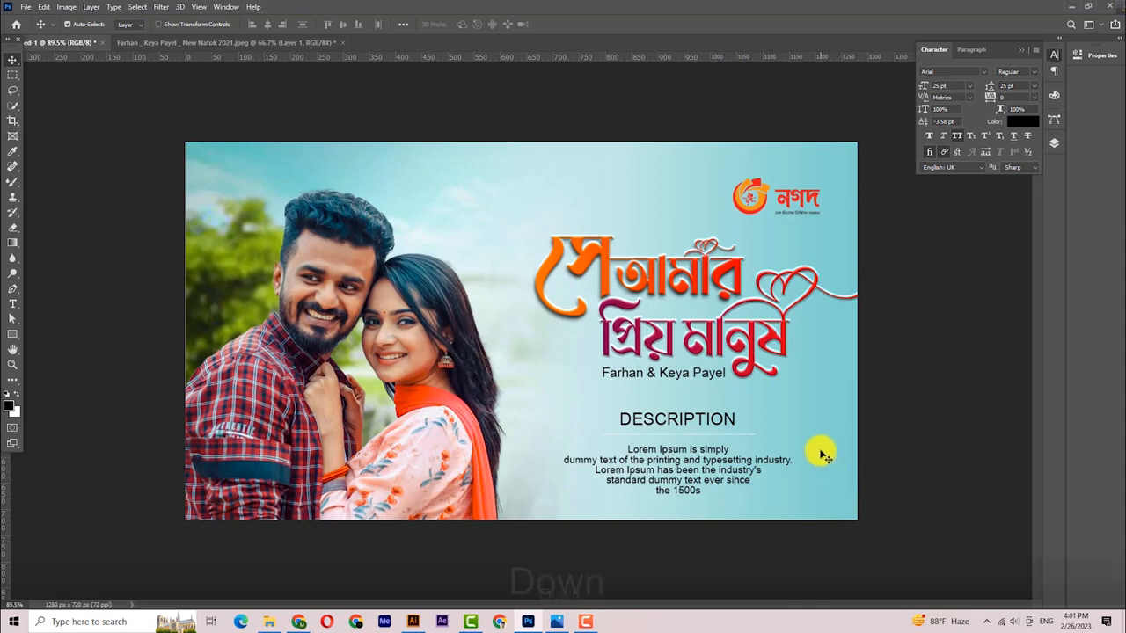
key("Down")
key("Down")
key("ctrl+space")
left_click_drag(715, 393, 688, 385)
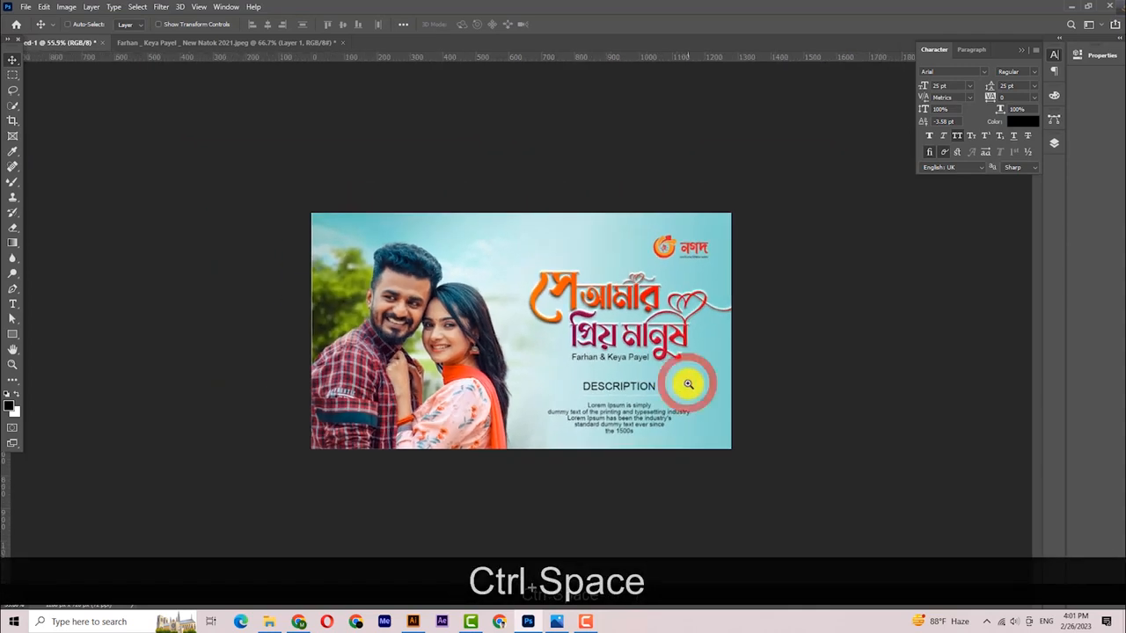
- Scale the Nagad logo up to about 106%
left_click(13, 58)
left_click(678, 252)
key("ctrl+t")
left_click(14, 58)
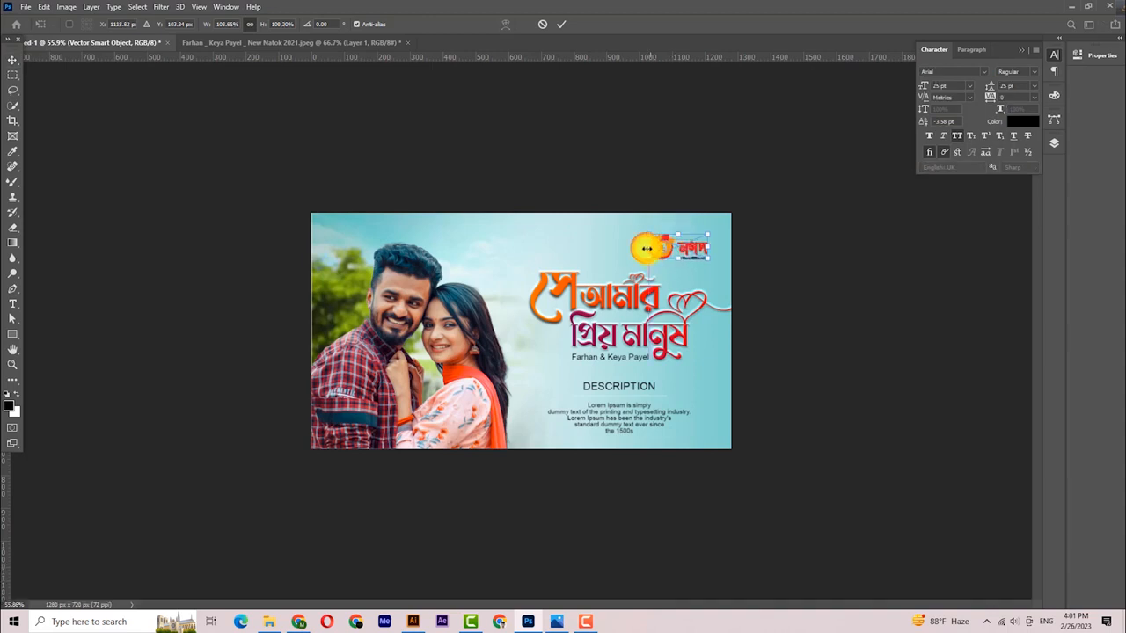
key("ctrl+space")
left_click_drag(743, 383, 729, 382)
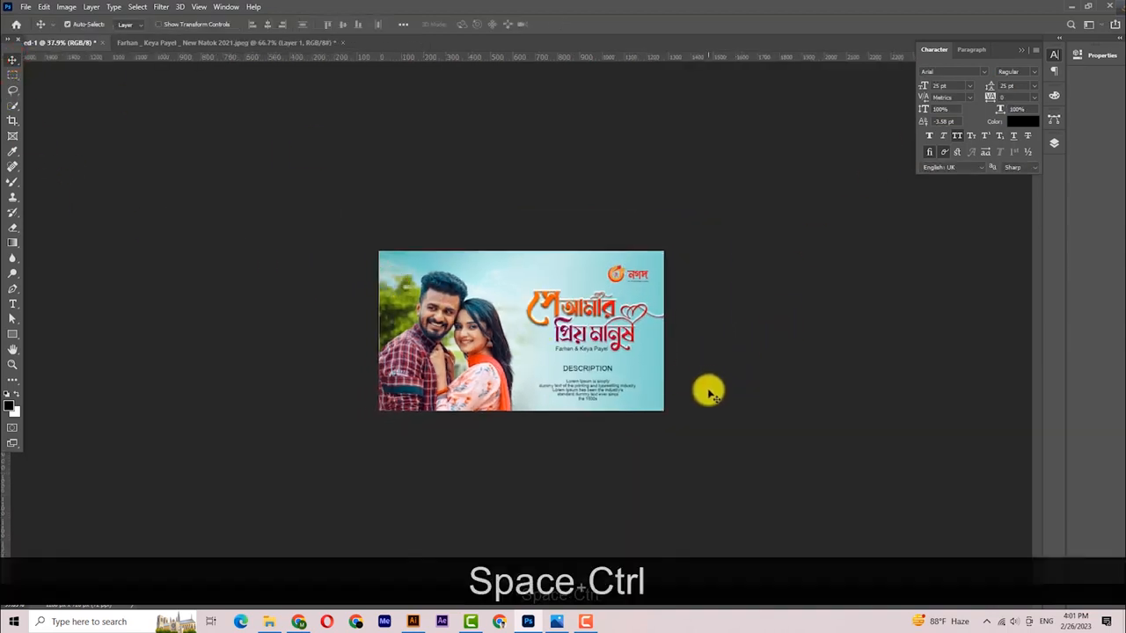
- Close the Character panel, select the Natural Image layer and show the Layers panel
left_click(1021, 49)
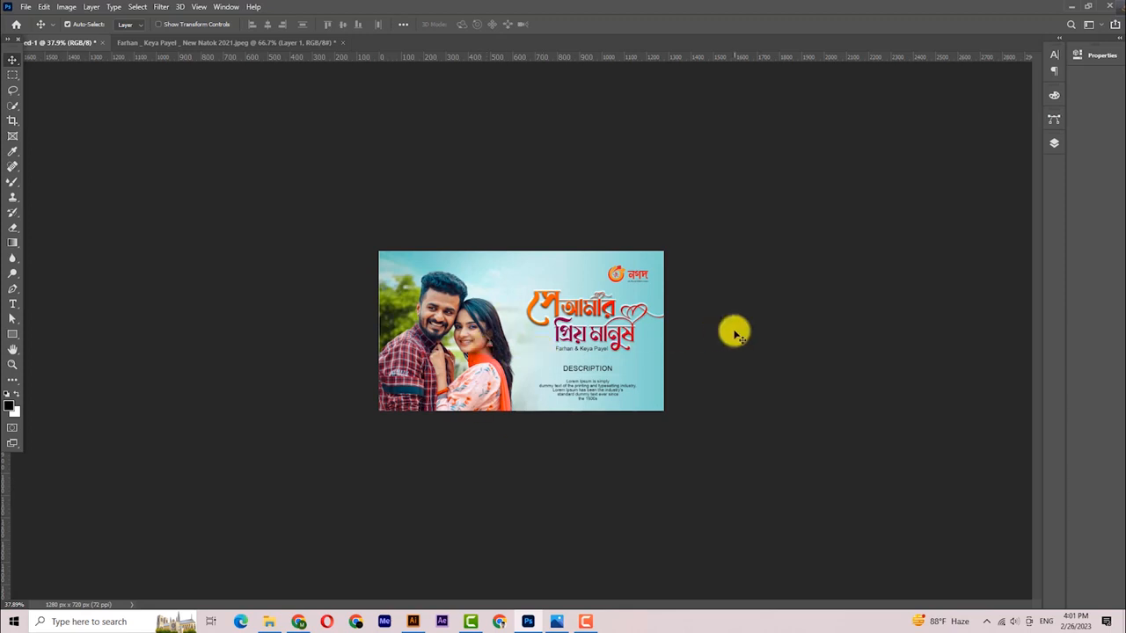
left_click(24, 8)
left_click(326, 138)
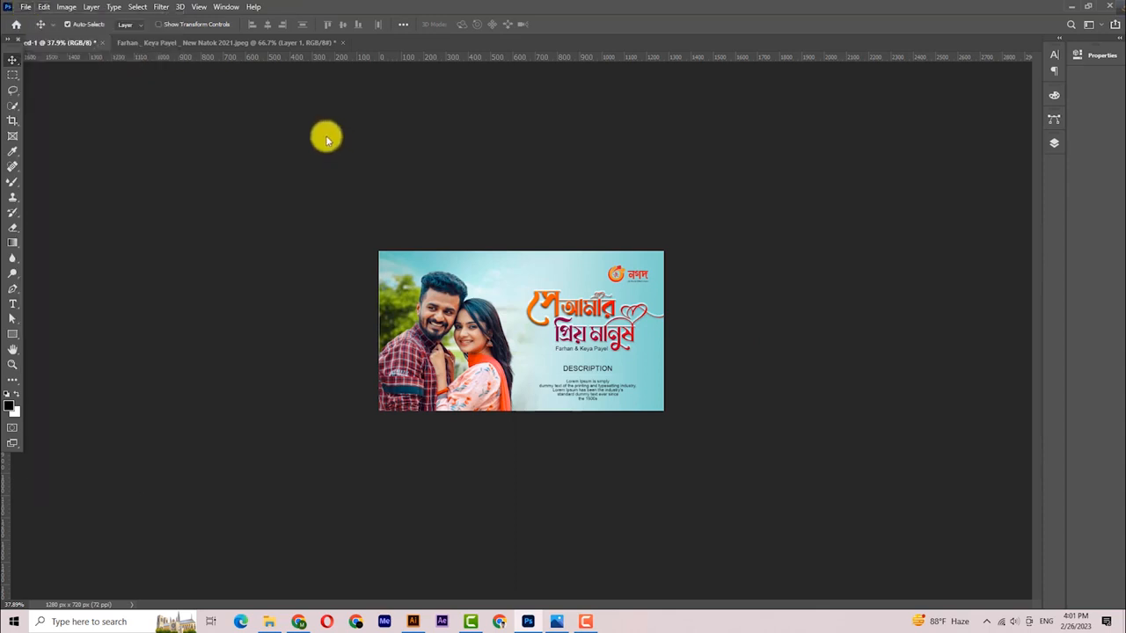
left_click(395, 281)
left_click(1063, 142)
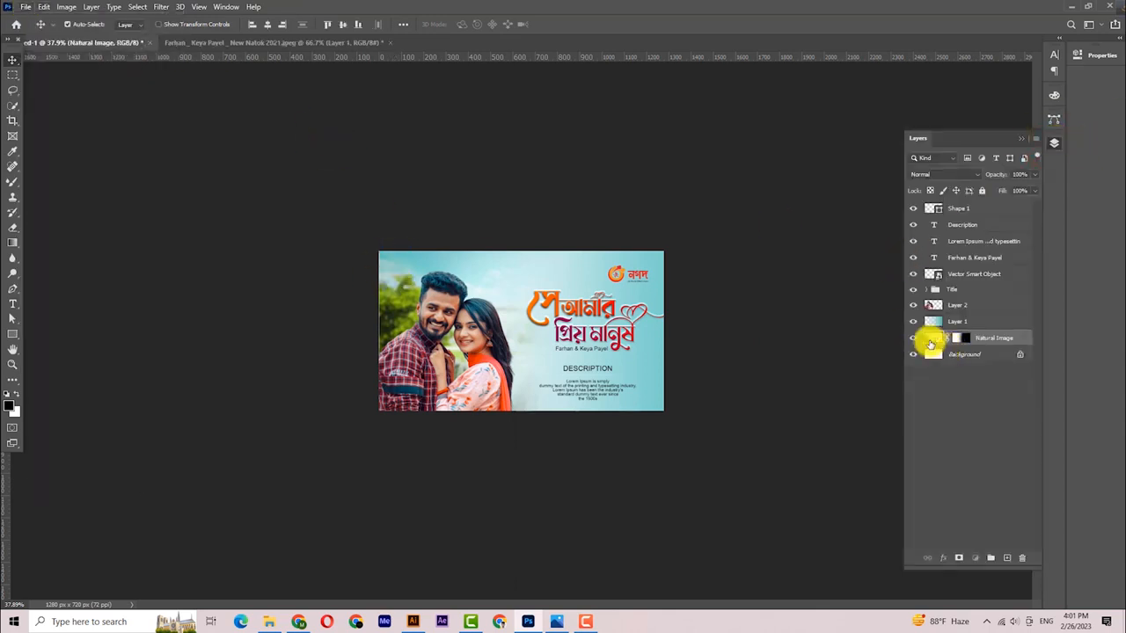
- Blur the Natural Image background with a Gaussian Blur of about 8.6 pixels, then close Layers
left_click(170, 9)
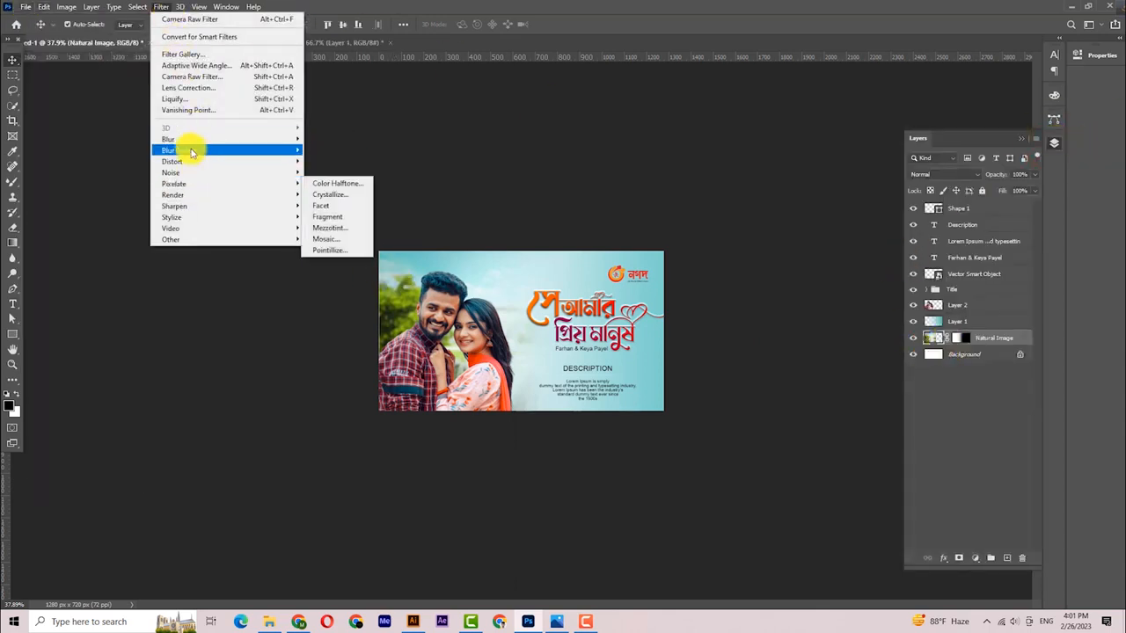
mouse_move(220, 139)
left_click(337, 185)
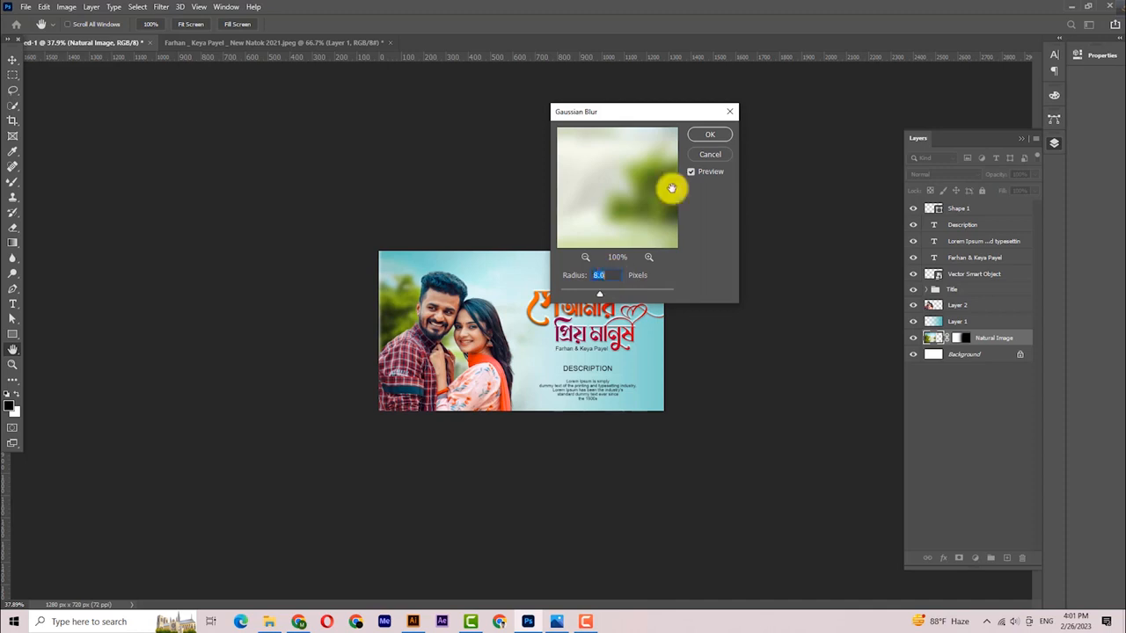
left_click(708, 133)
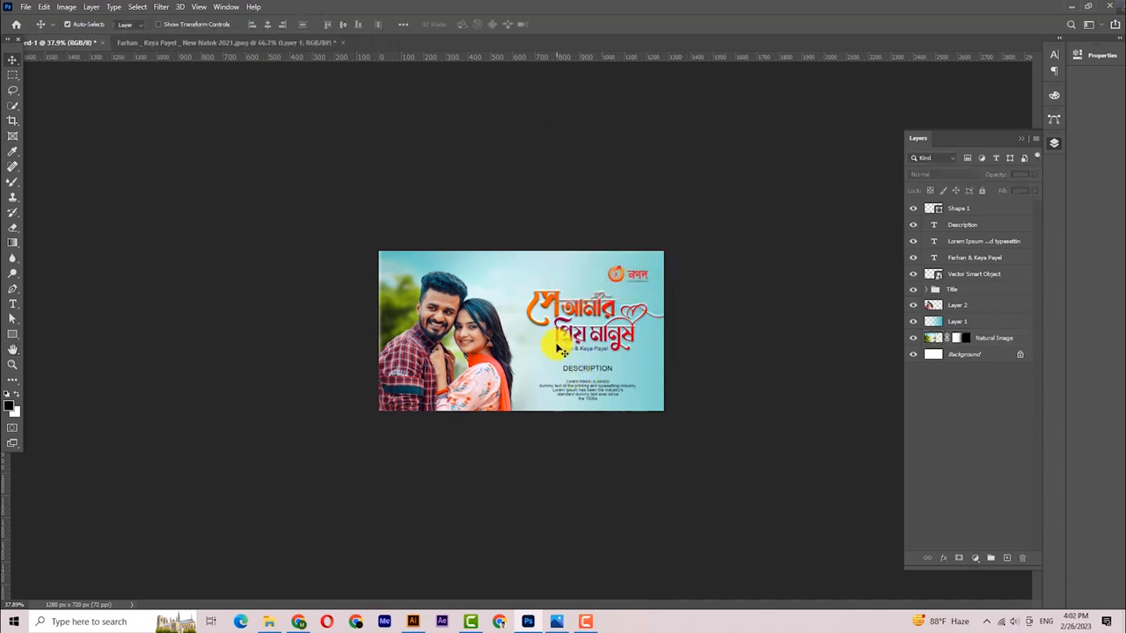
left_click(1020, 141)
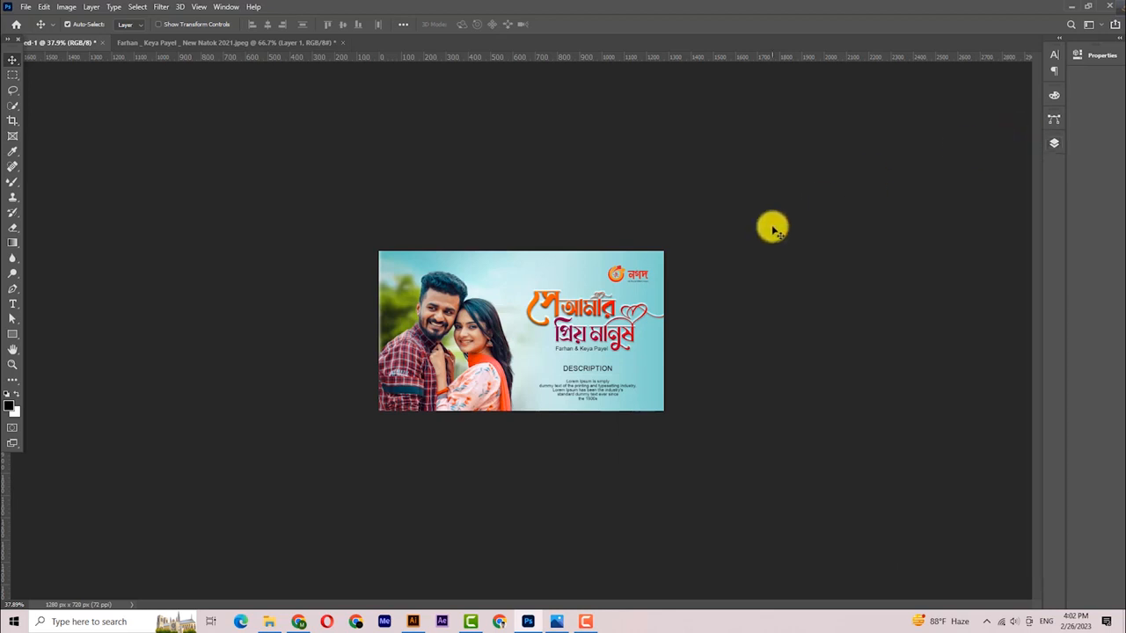
- Save for Web as Thumbnail.jpg in Downloads, replacing the existing file
left_click(17, 7)
mouse_move(27, 183)
left_click(220, 222)
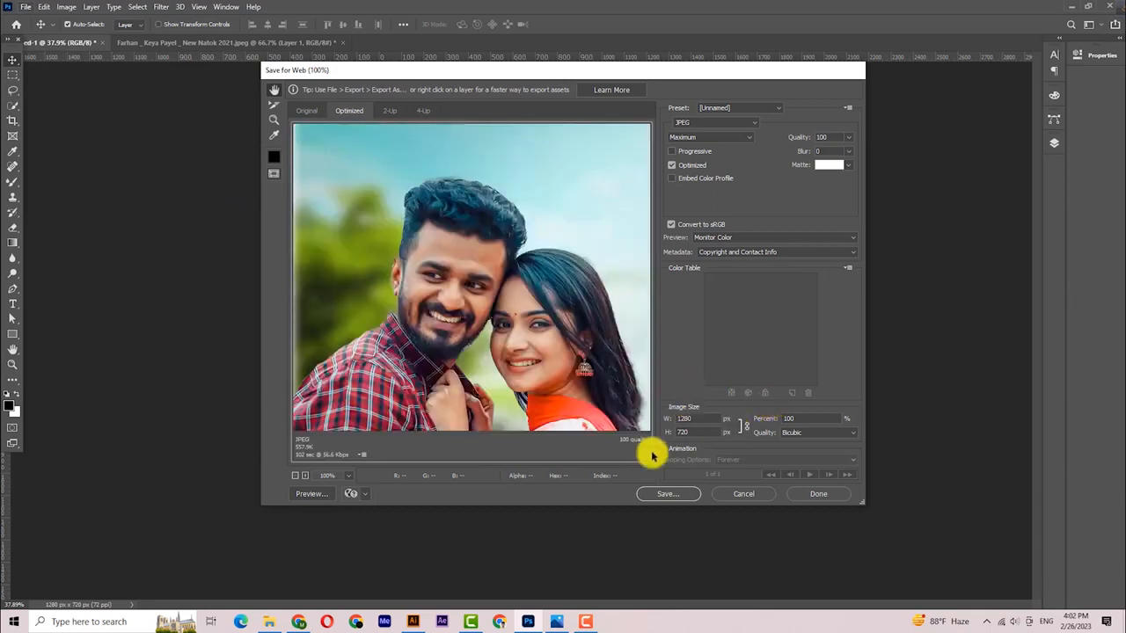
left_click(651, 495)
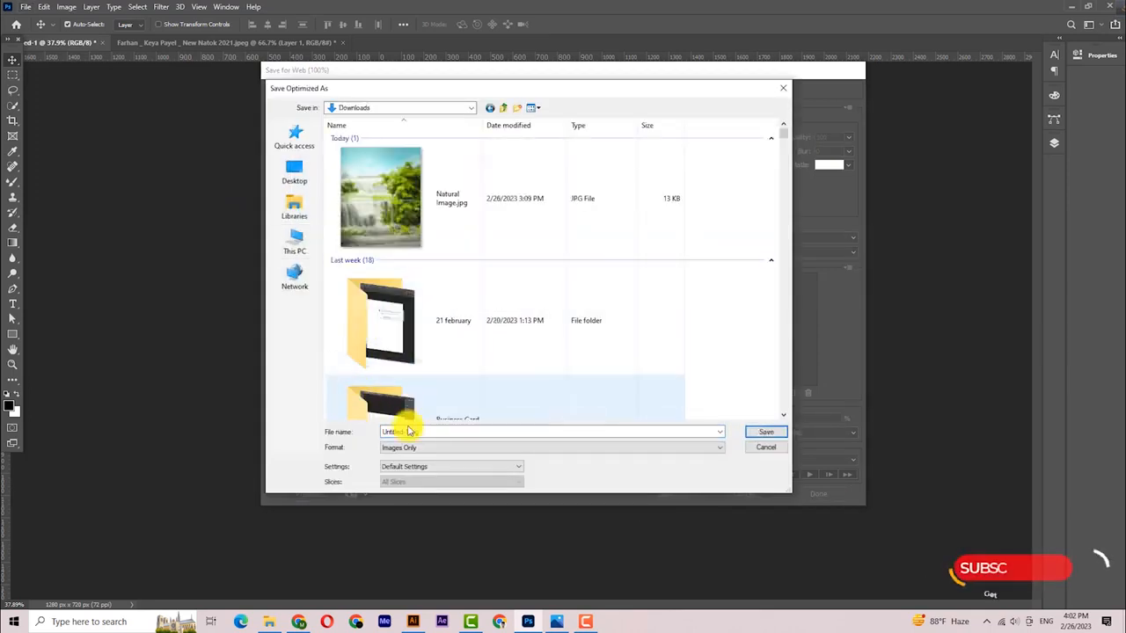
left_click(409, 432)
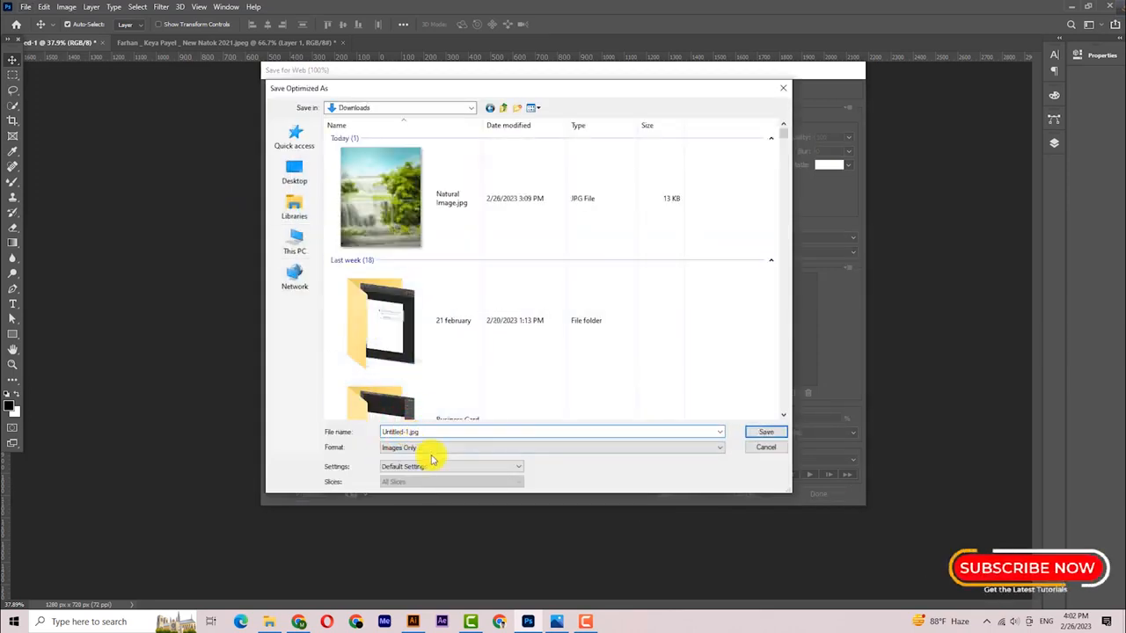
key("BackSpace")
key("BackSpace")
key("BackSpace")
key("BackSpace")
key("BackSpace")
key("BackSpace")
key("BackSpace")
key("BackSpace")
key("BackSpace")
key("BackSpace")
type("Thumbnail")
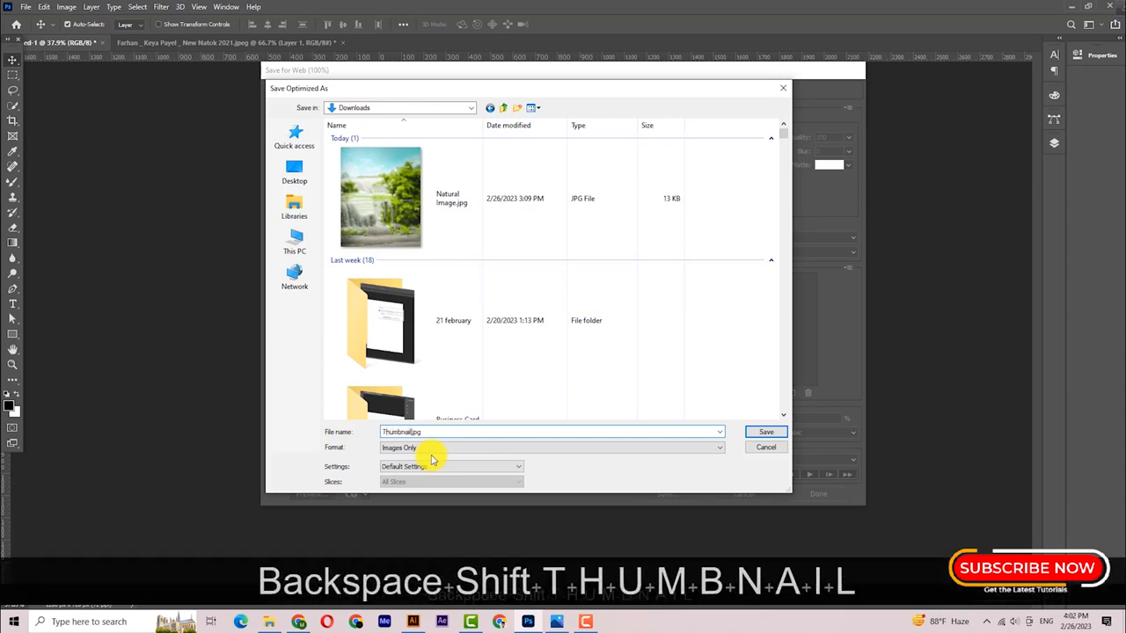
key("Return")
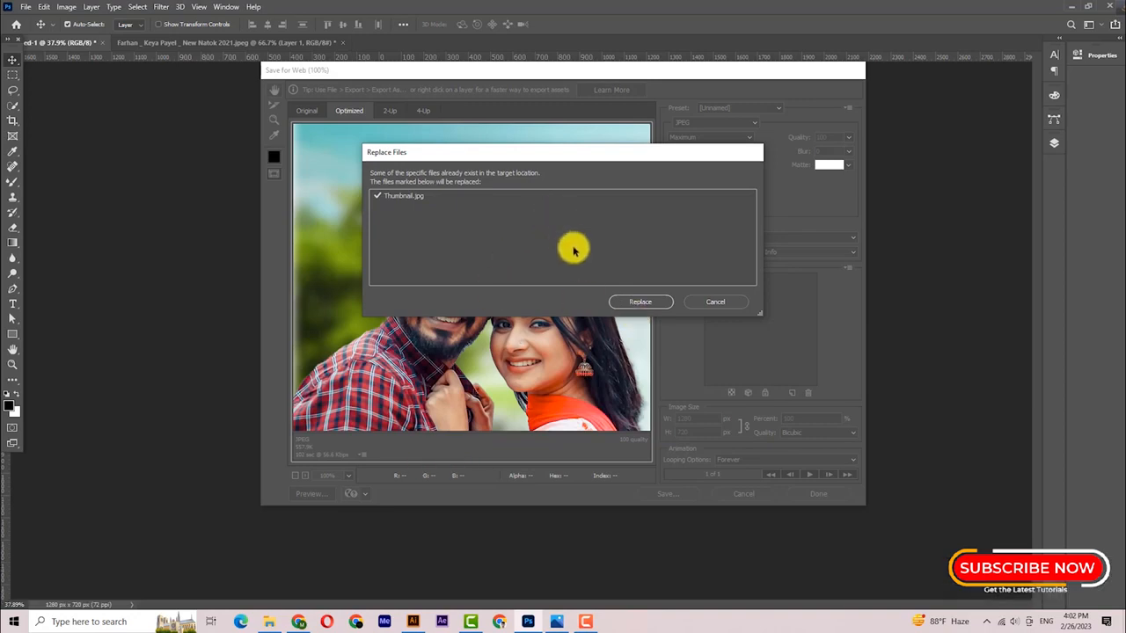
left_click(640, 302)
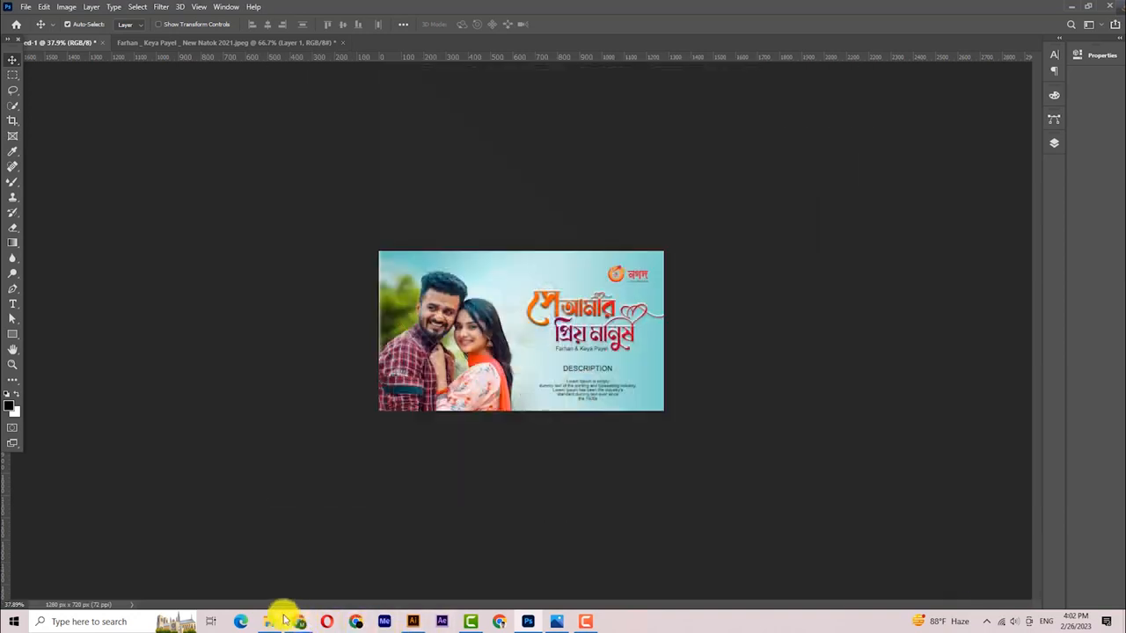
- Open Thumbnail.jpg from the Downloads folder to check the exported banner
left_click(269, 620)
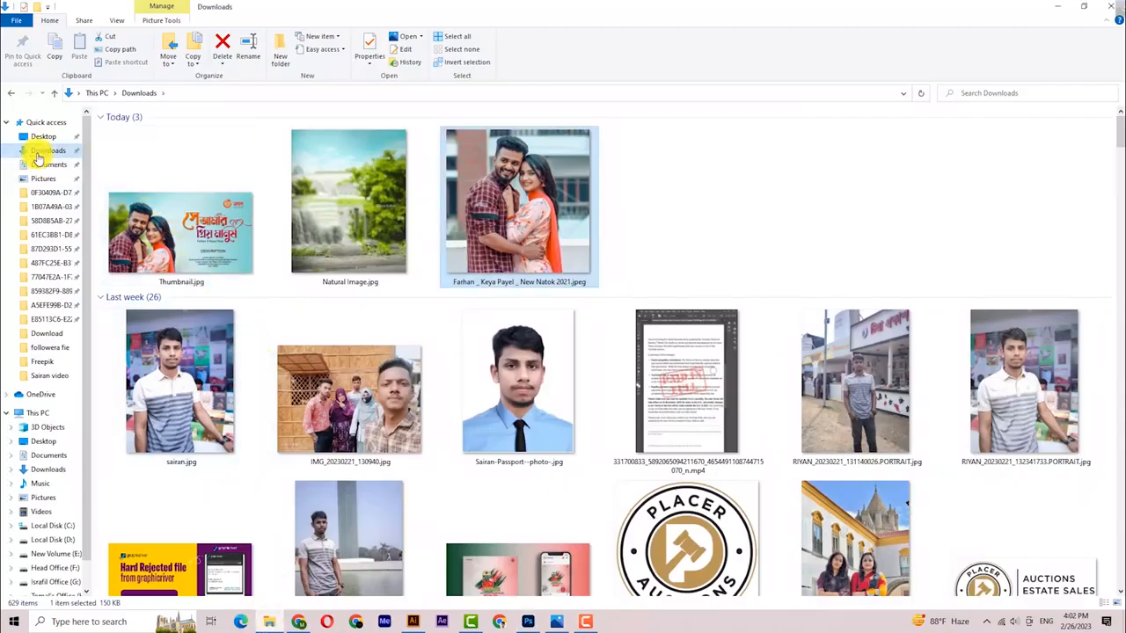
left_click(40, 155)
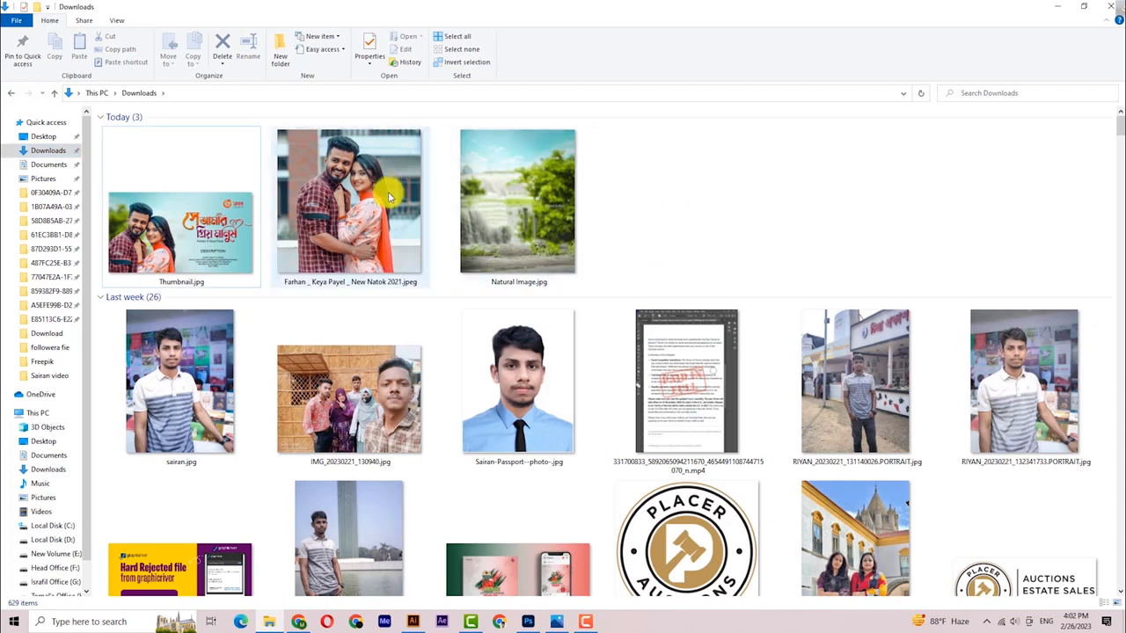
left_click(242, 239)
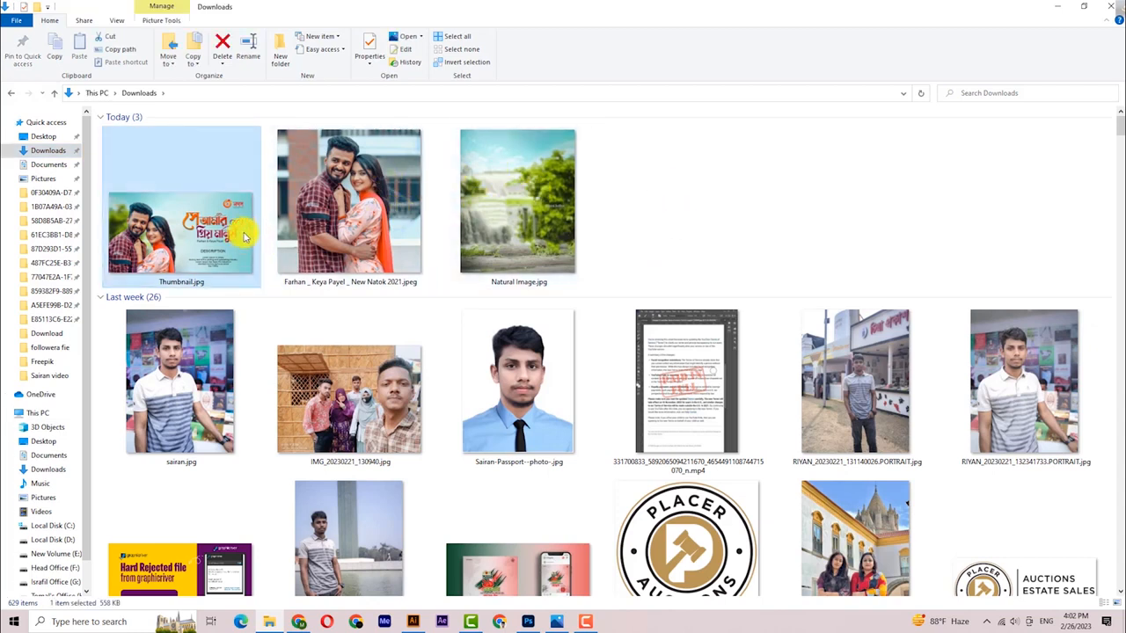
double_click(245, 238)
scroll(552, 337, "up", 3)
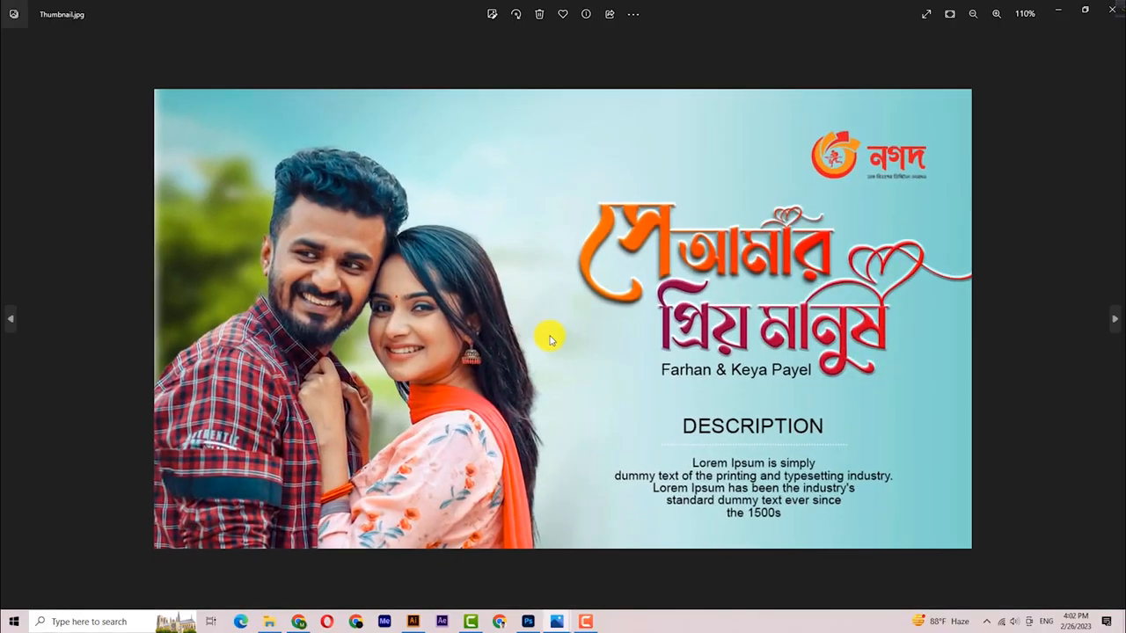
scroll(553, 343, "down", 2)
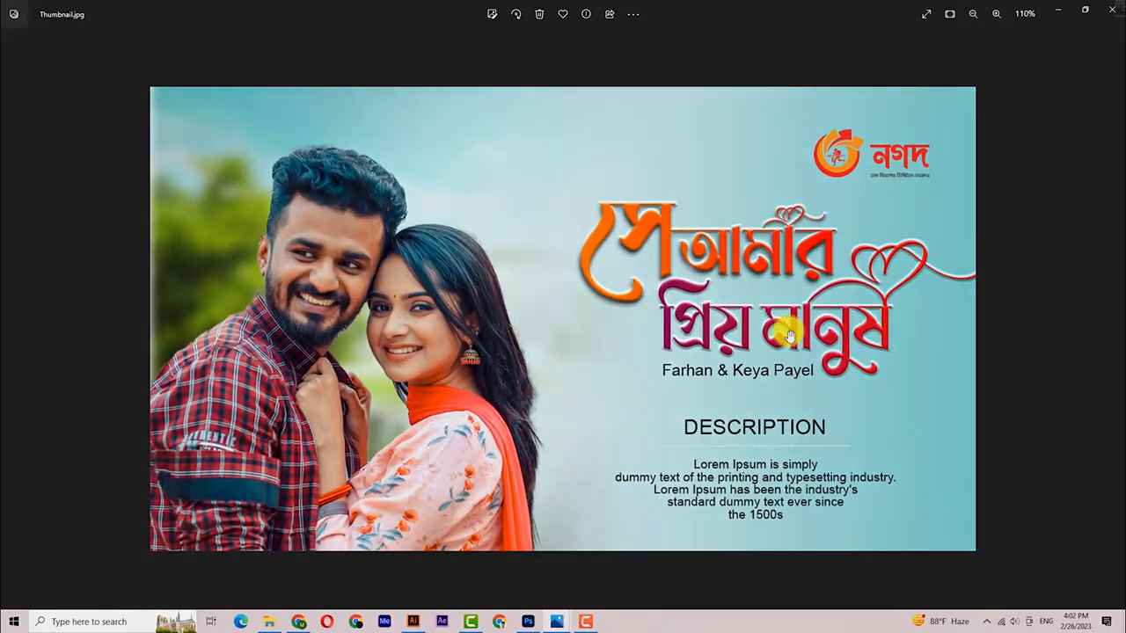